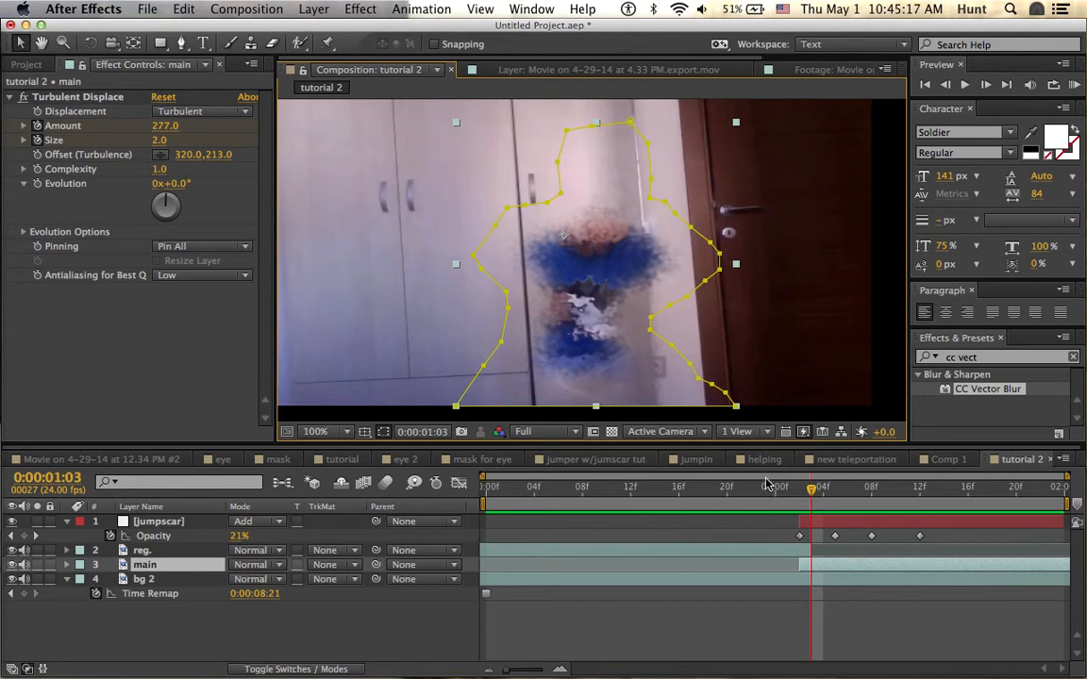
Preview the finished teleport effect in the "jumper w/jumscar tut" composition by playing and scrubbing through its opening two seconds.
{"action": "left_click", "coordinate": [631, 462]}
{"action": "left_click_drag", "start_coordinate": [764, 490], "coordinate": [679, 508]}
{"action": "left_click", "coordinate": [892, 232]}
{"action": "left_click", "coordinate": [630, 461]}
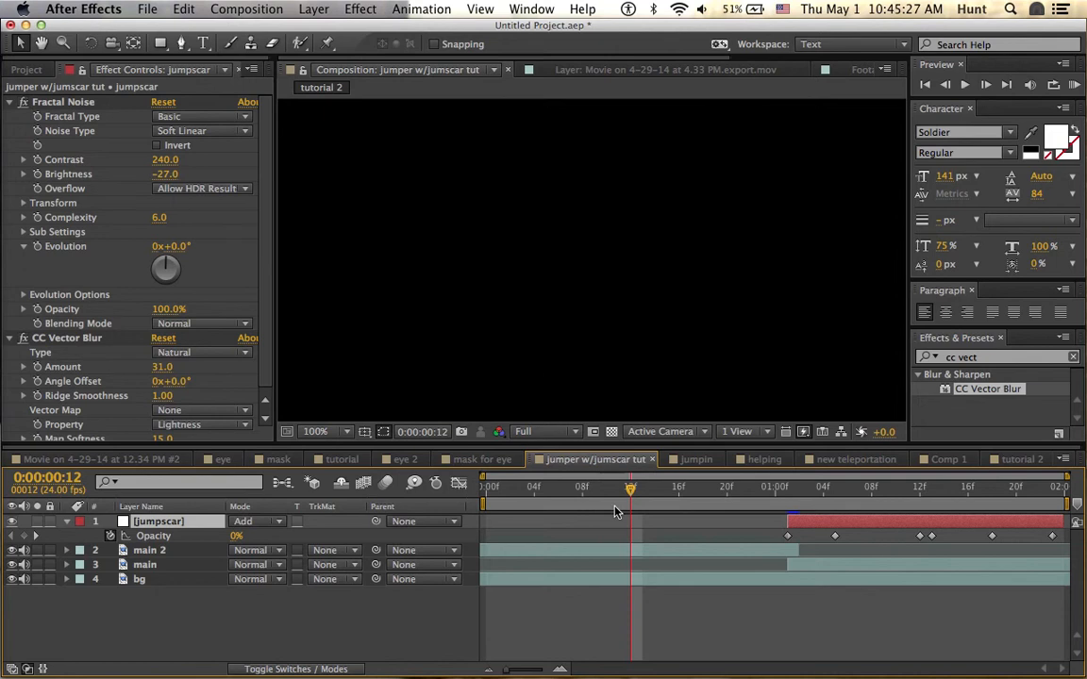
{"action": "key", "text": "Home"}
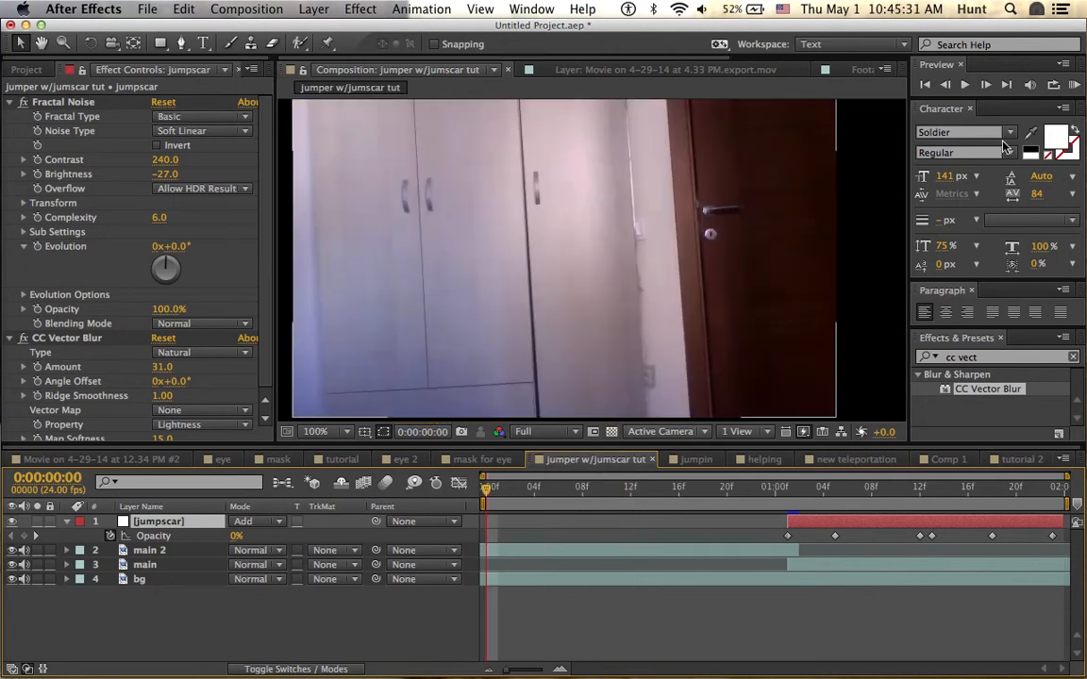
{"action": "left_click", "coordinate": [965, 85]}
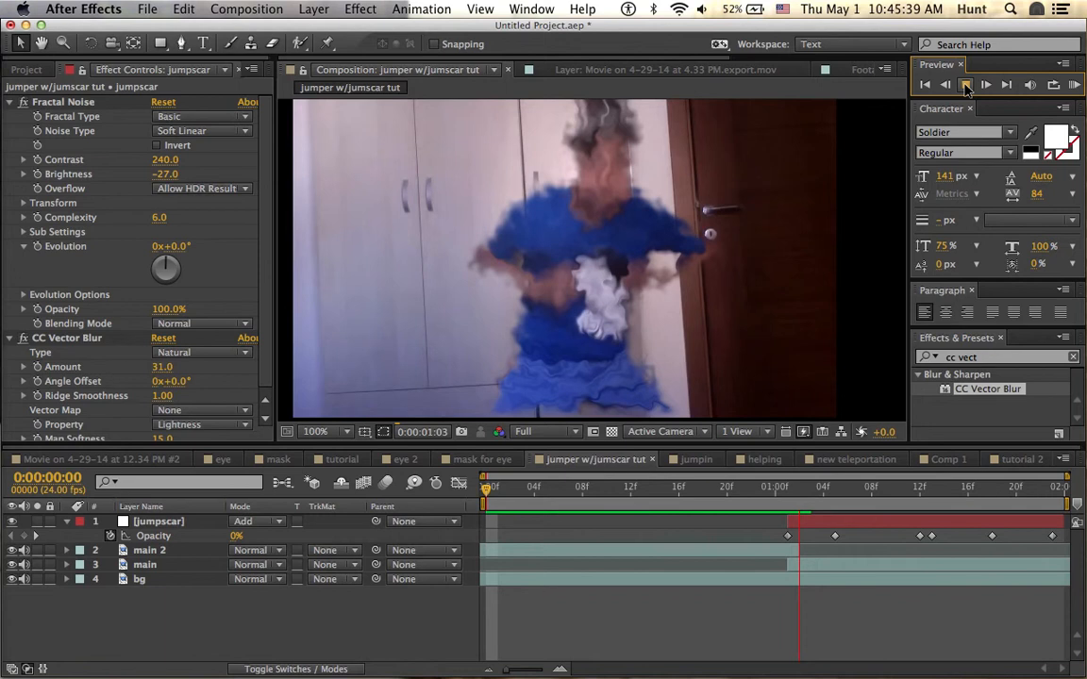
{"action": "left_click", "coordinate": [966, 86]}
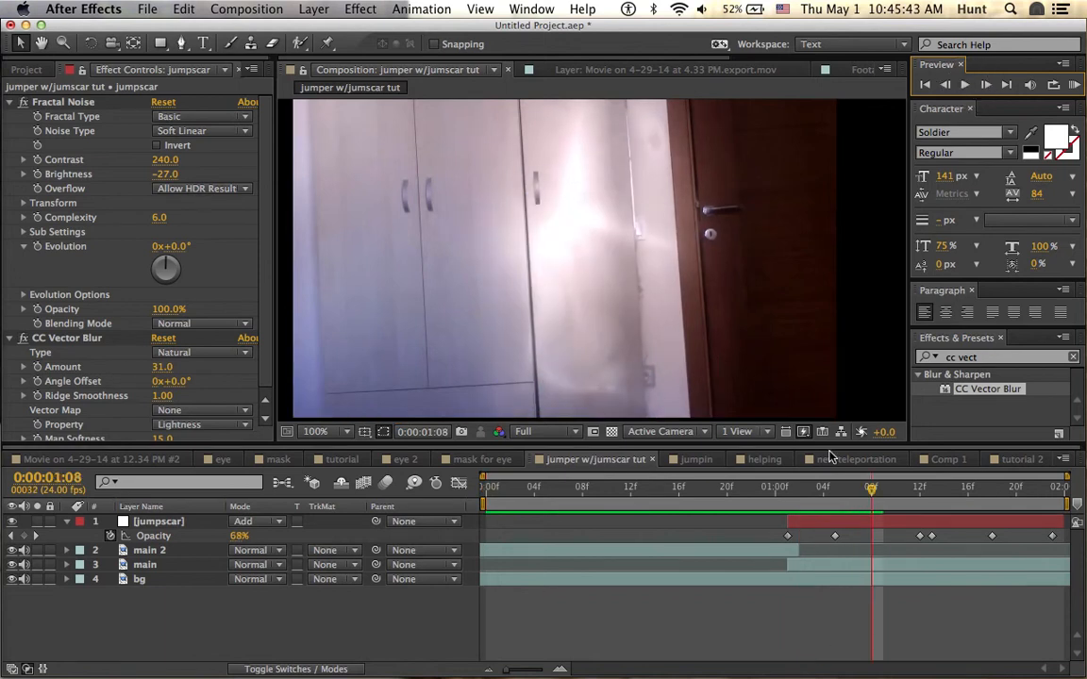
{"action": "left_click_drag", "start_coordinate": [871, 487], "coordinate": [690, 529]}
{"action": "left_click_drag", "start_coordinate": [712, 489], "coordinate": [920, 504]}
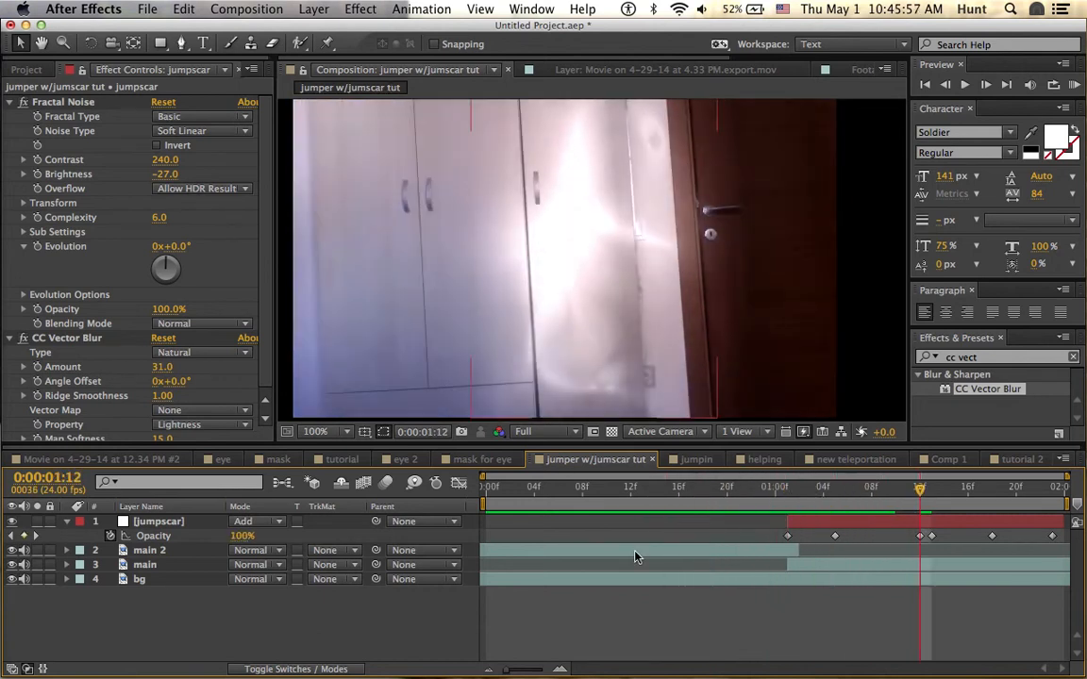
Close the Comp 1 timeline and return to the tutorial 2 composition.
{"action": "left_click", "coordinate": [1008, 461]}
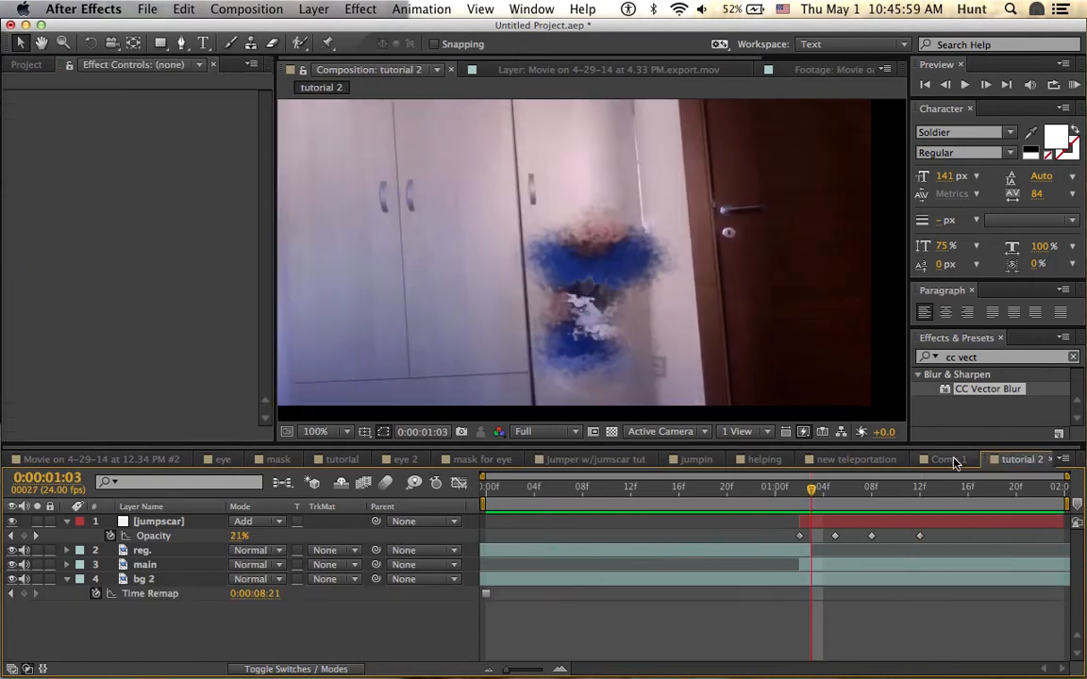
{"action": "left_click", "coordinate": [951, 461]}
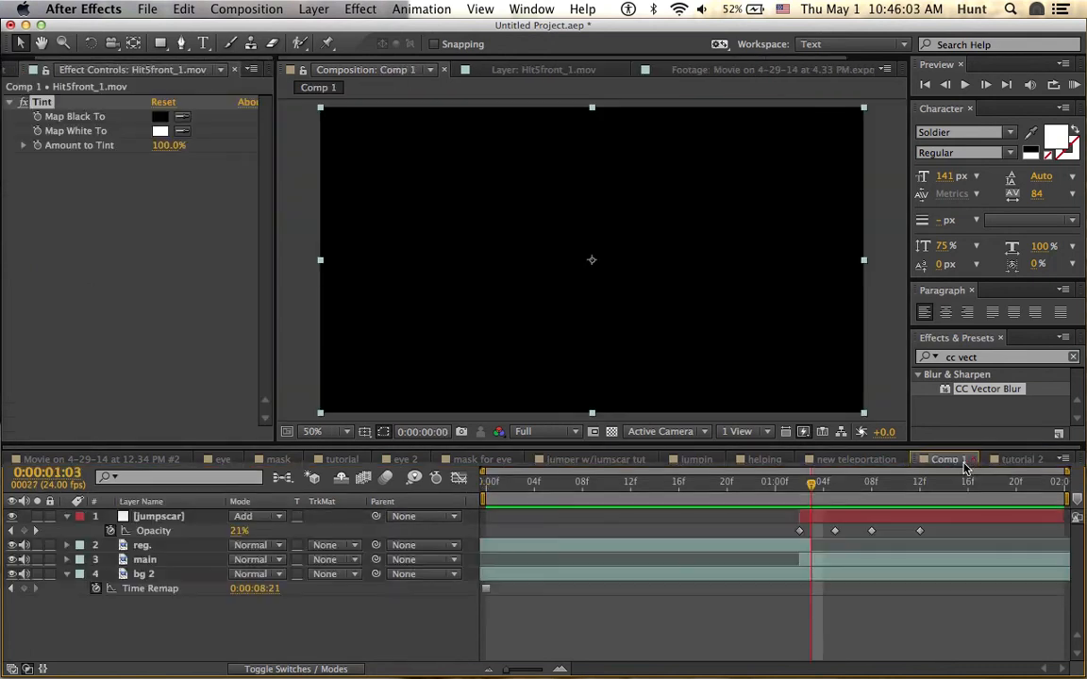
{"action": "left_click", "coordinate": [969, 460]}
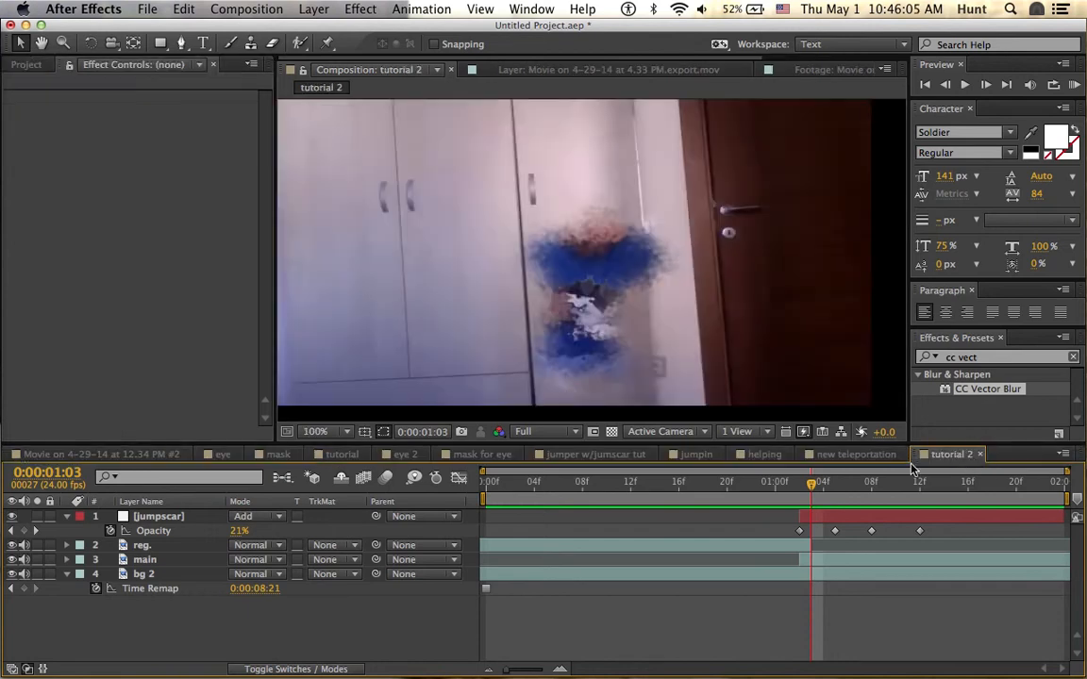
{"action": "left_click", "coordinate": [865, 455]}
{"action": "left_click", "coordinate": [949, 454]}
Delete all layers, from jumpscar through bg 2, from the tutorial 2 composition.
{"action": "left_click", "coordinate": [158, 518]}
{"action": "left_click", "coordinate": [176, 574], "text": "shift"}
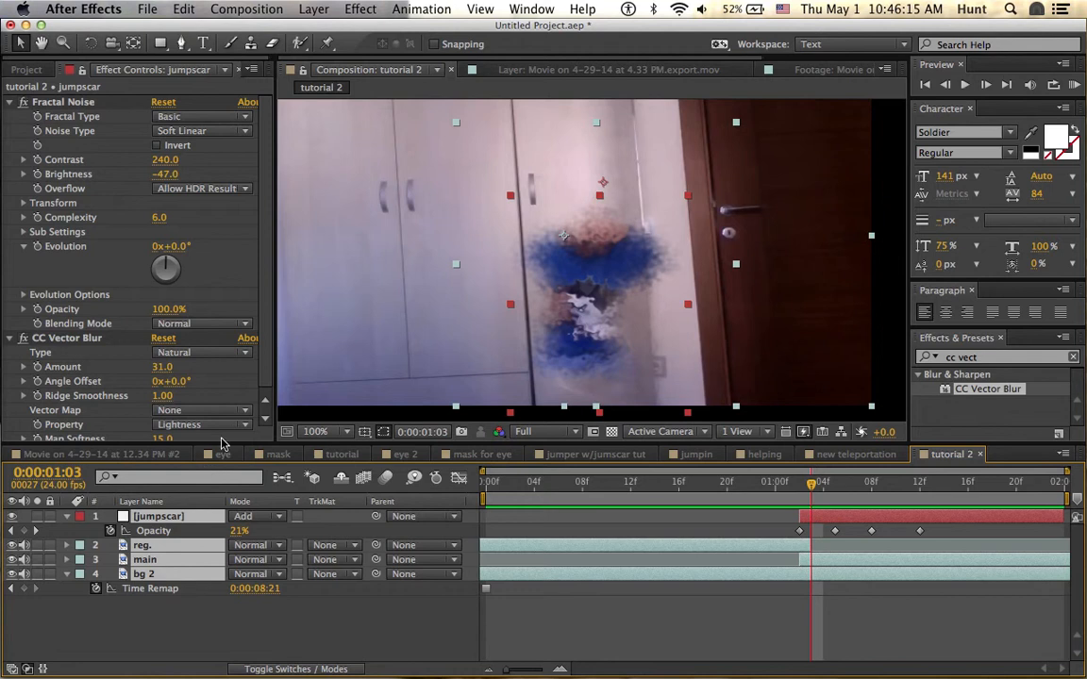
{"action": "left_click", "coordinate": [34, 69]}
{"action": "left_click", "coordinate": [156, 502]}
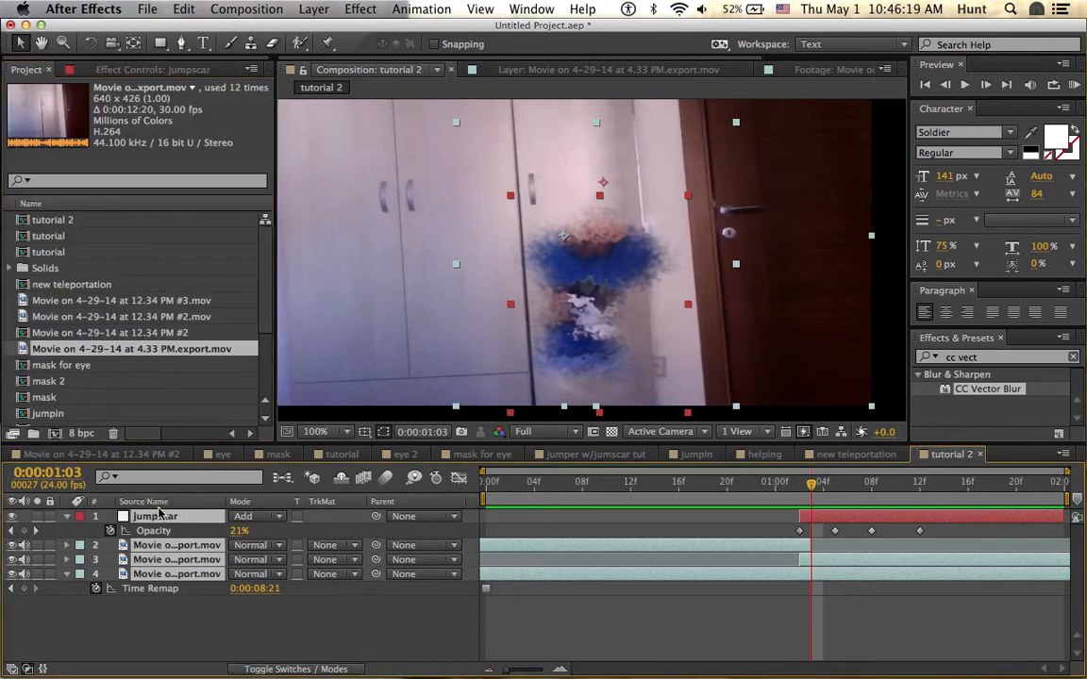
{"action": "key", "text": "Delete"}
Add Movie on 4-29-14 at 4.33 PM.export.mov to tutorial 2 and slide it earlier so footage time 0:00:08:23 sits at the composition start.
{"action": "left_click", "coordinate": [154, 503]}
{"action": "left_click_drag", "start_coordinate": [46, 345], "coordinate": [132, 509]}
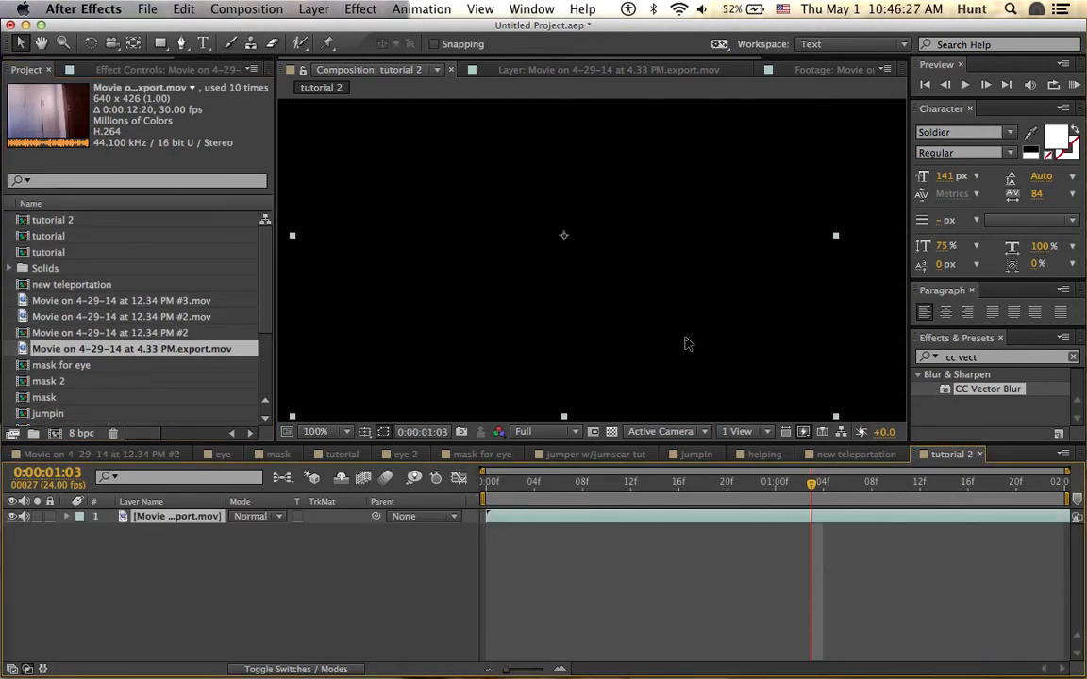
{"action": "left_click", "coordinate": [620, 490]}
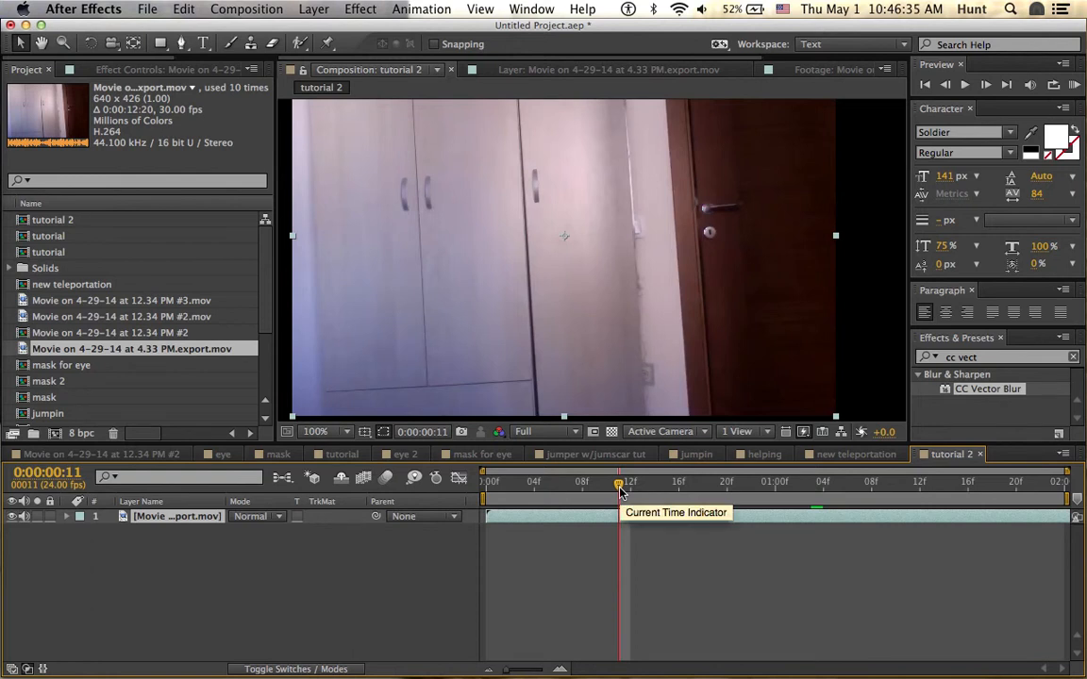
{"action": "mouse_move", "coordinate": [620, 490]}
{"action": "left_mouse_down"}
{"action": "mouse_move", "coordinate": [485, 478]}
{"action": "mouse_move", "coordinate": [882, 516]}
{"action": "mouse_move", "coordinate": [961, 500]}
{"action": "mouse_move", "coordinate": [595, 514]}
{"action": "mouse_move", "coordinate": [874, 522]}
{"action": "mouse_move", "coordinate": [795, 485]}
{"action": "mouse_move", "coordinate": [599, 500]}
{"action": "mouse_move", "coordinate": [631, 503]}
{"action": "left_mouse_up"}
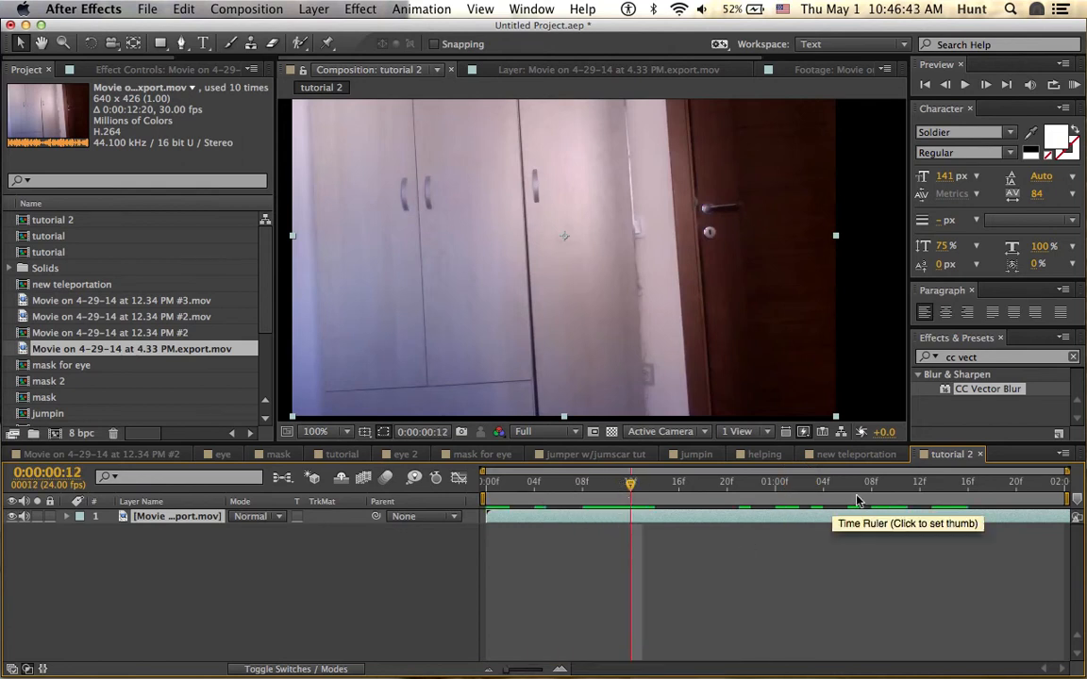
{"action": "left_click_drag", "start_coordinate": [1049, 515], "coordinate": [644, 524]}
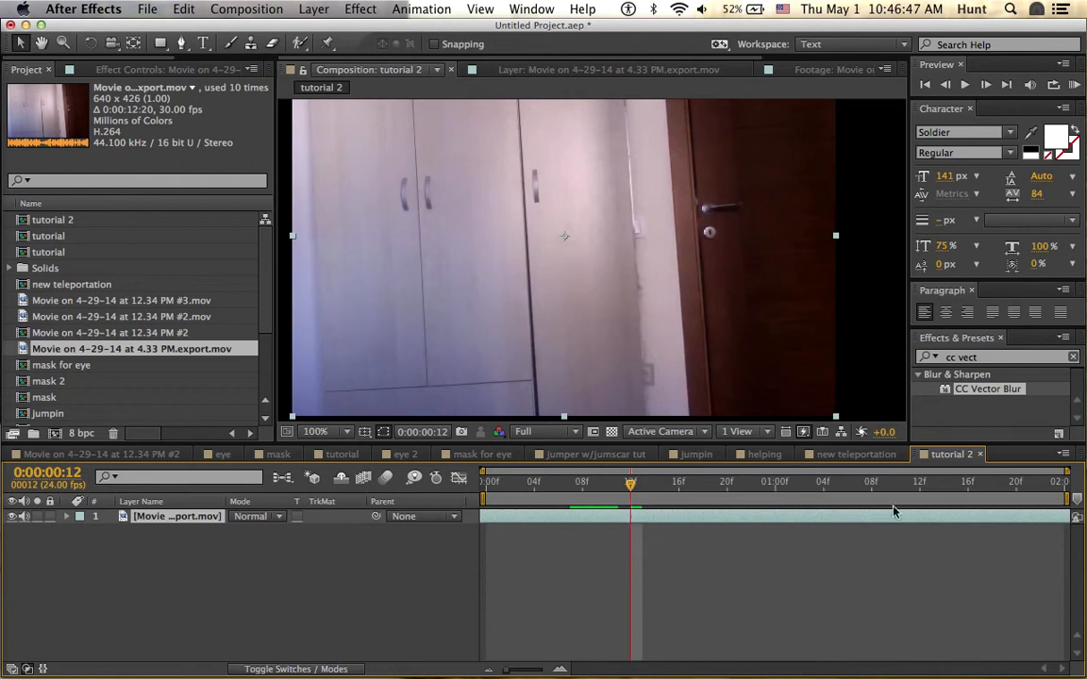
{"action": "left_click_drag", "start_coordinate": [1073, 521], "coordinate": [638, 521]}
{"action": "left_click_drag", "start_coordinate": [950, 514], "coordinate": [633, 521]}
{"action": "left_click_drag", "start_coordinate": [1058, 516], "coordinate": [627, 514]}
{"action": "left_click_drag", "start_coordinate": [1058, 516], "coordinate": [464, 488]}
{"action": "left_click", "coordinate": [631, 488]}
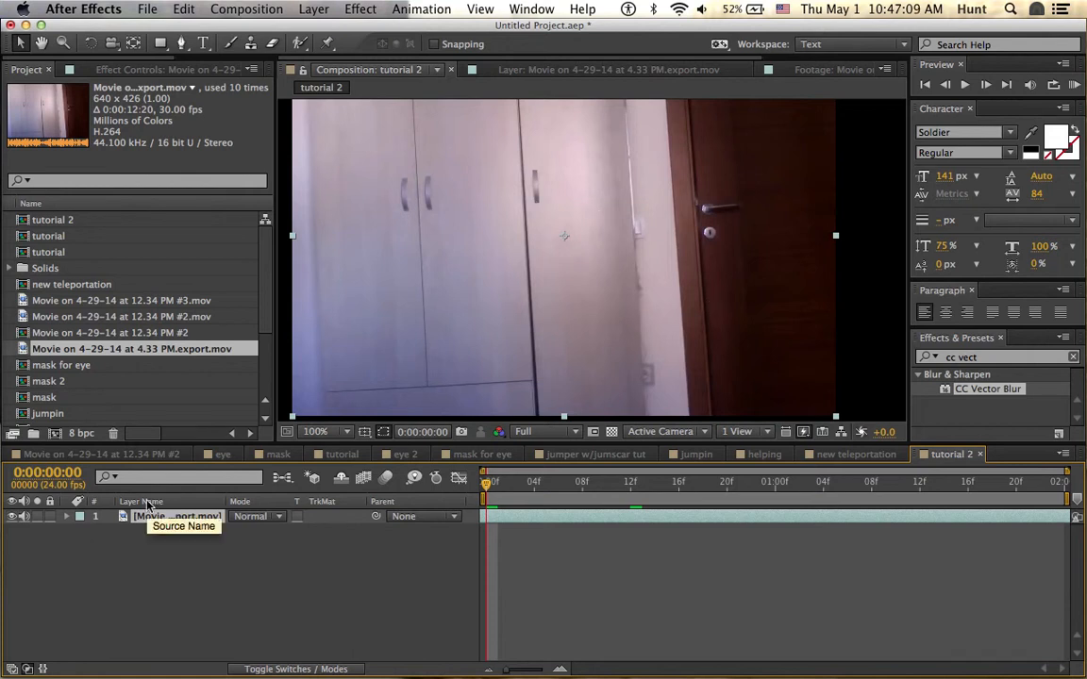
Duplicate the movie layer in the tutorial 2 composition.
{"action": "key", "text": "Return"}
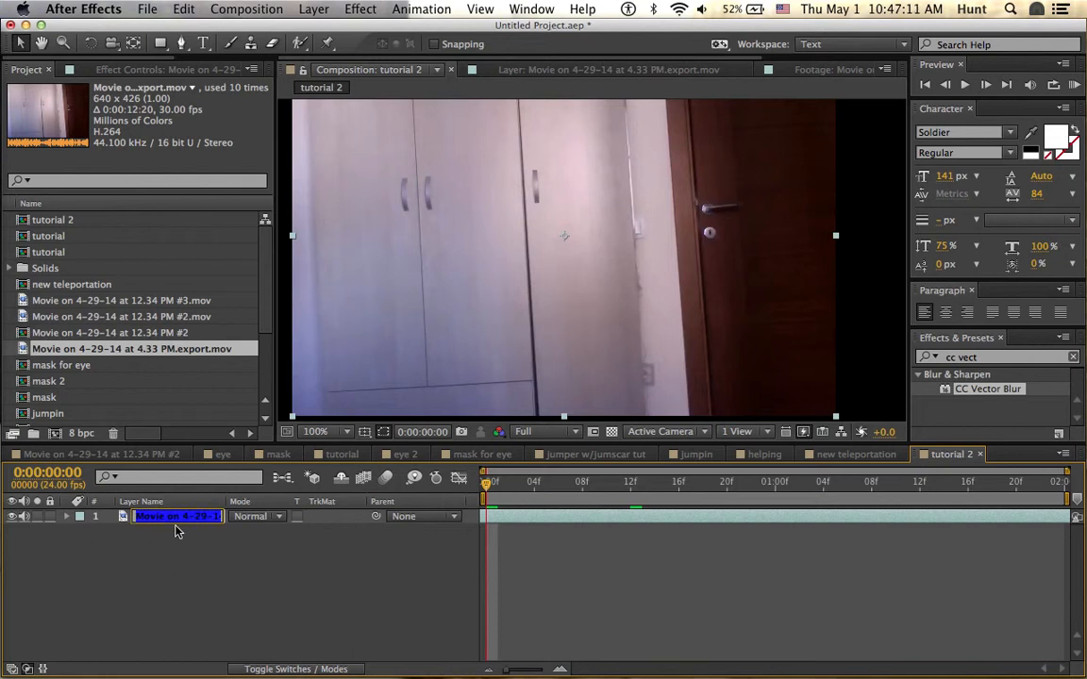
{"action": "key", "text": "Return"}
{"action": "key", "text": "super+d"}
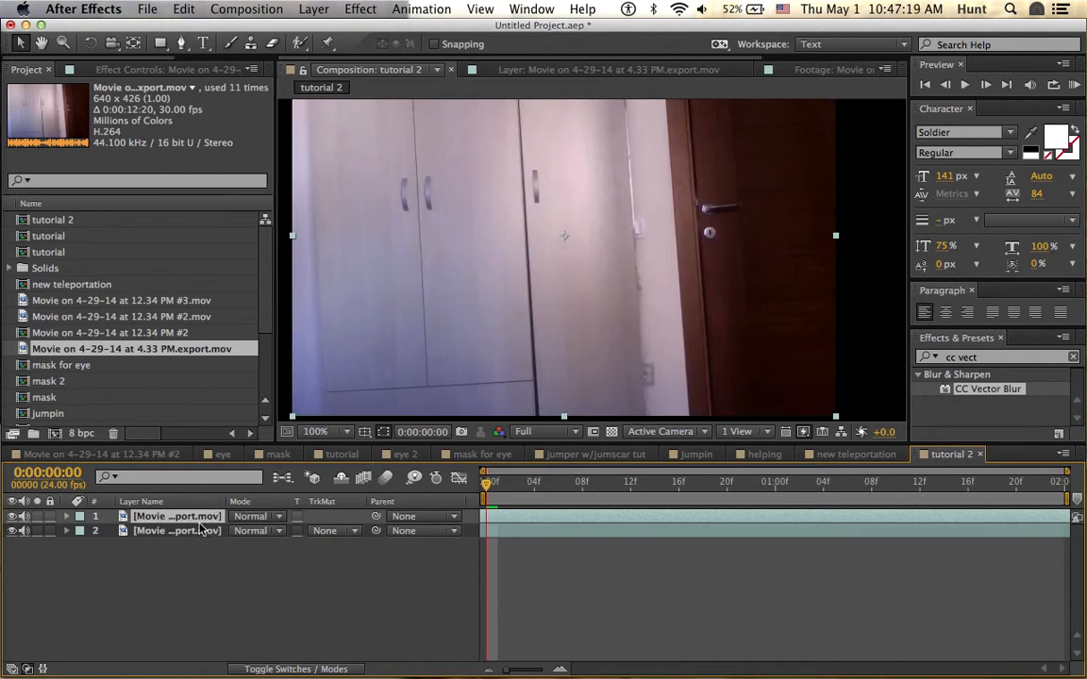
{"action": "double_click", "coordinate": [200, 531]}
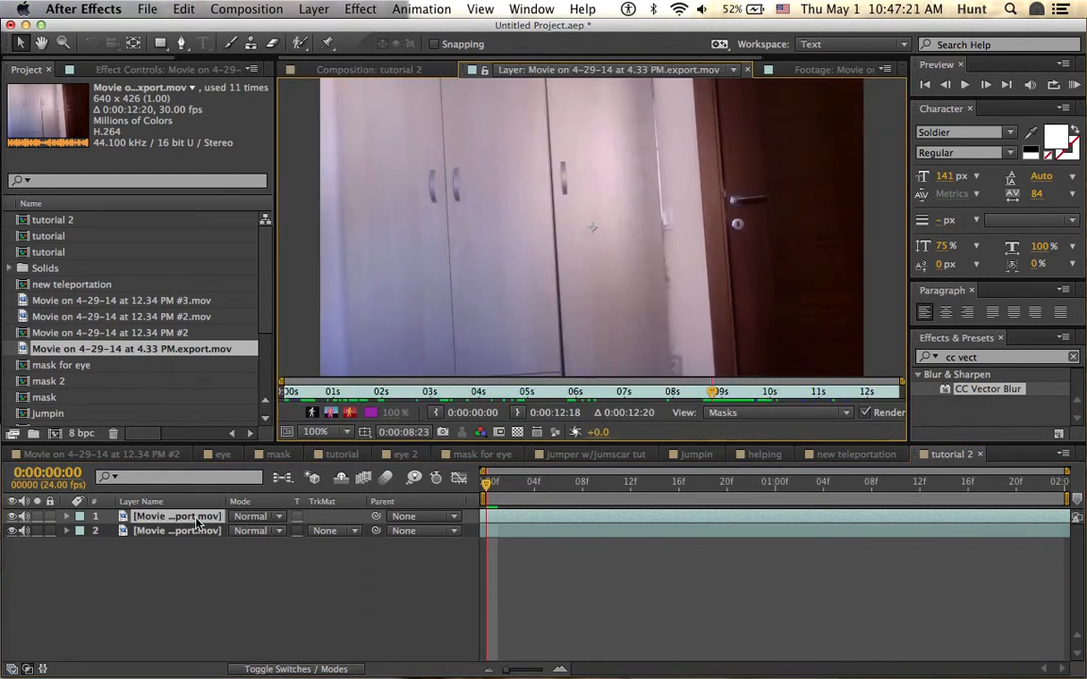
{"action": "left_click", "coordinate": [360, 66]}
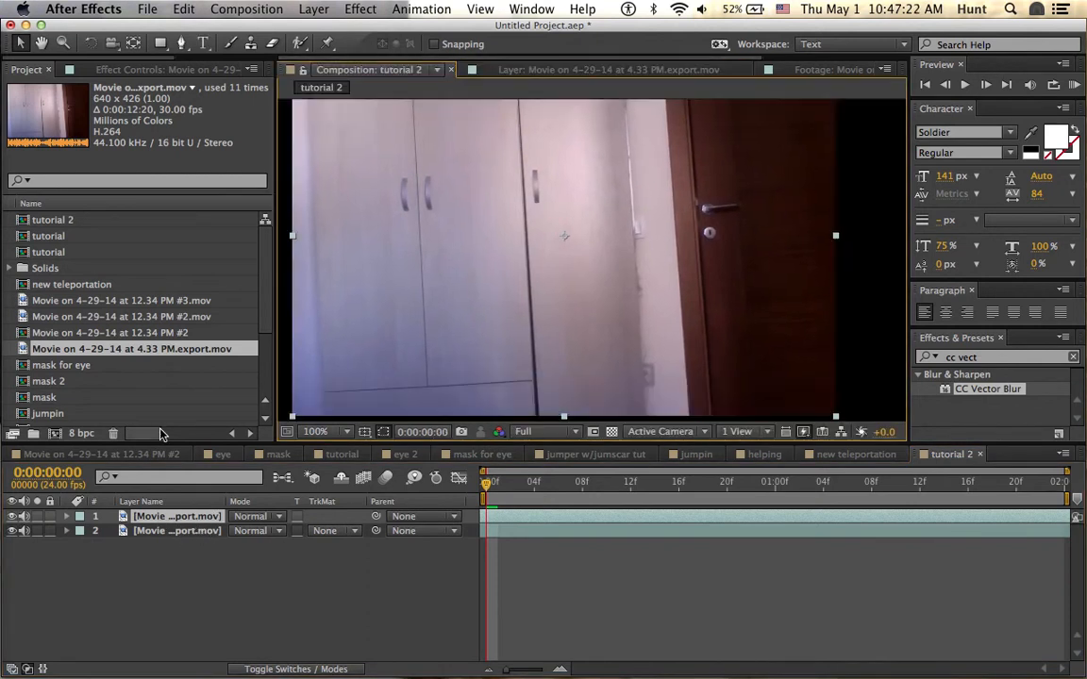
{"action": "double_click", "coordinate": [188, 514]}
{"action": "key", "text": "g"}
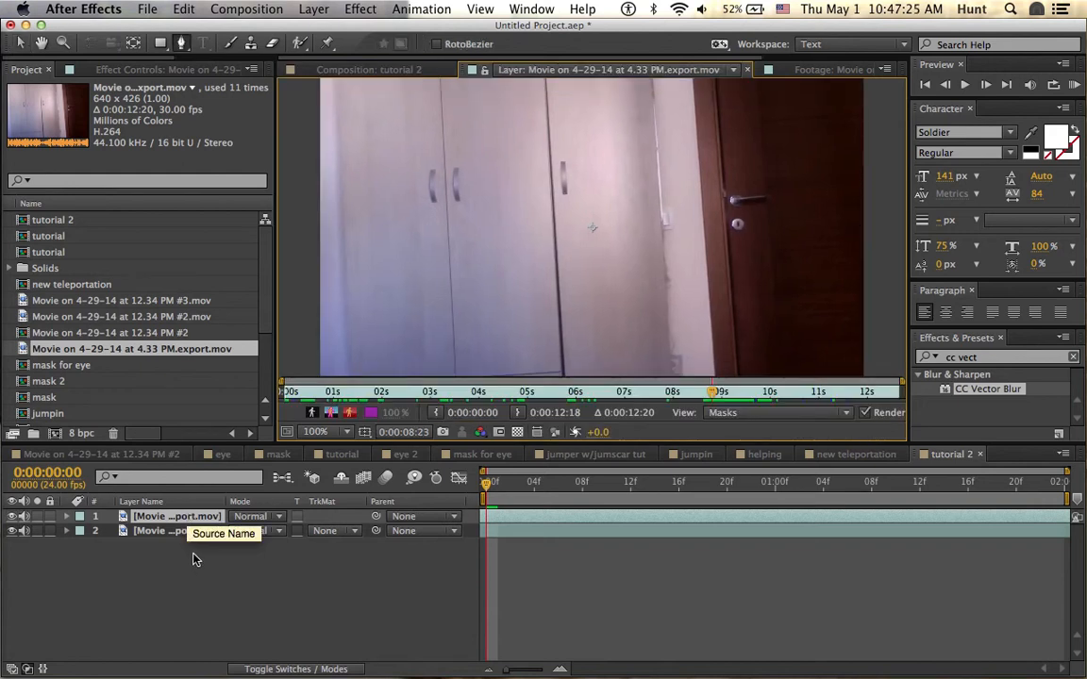
{"action": "left_click", "coordinate": [368, 68]}
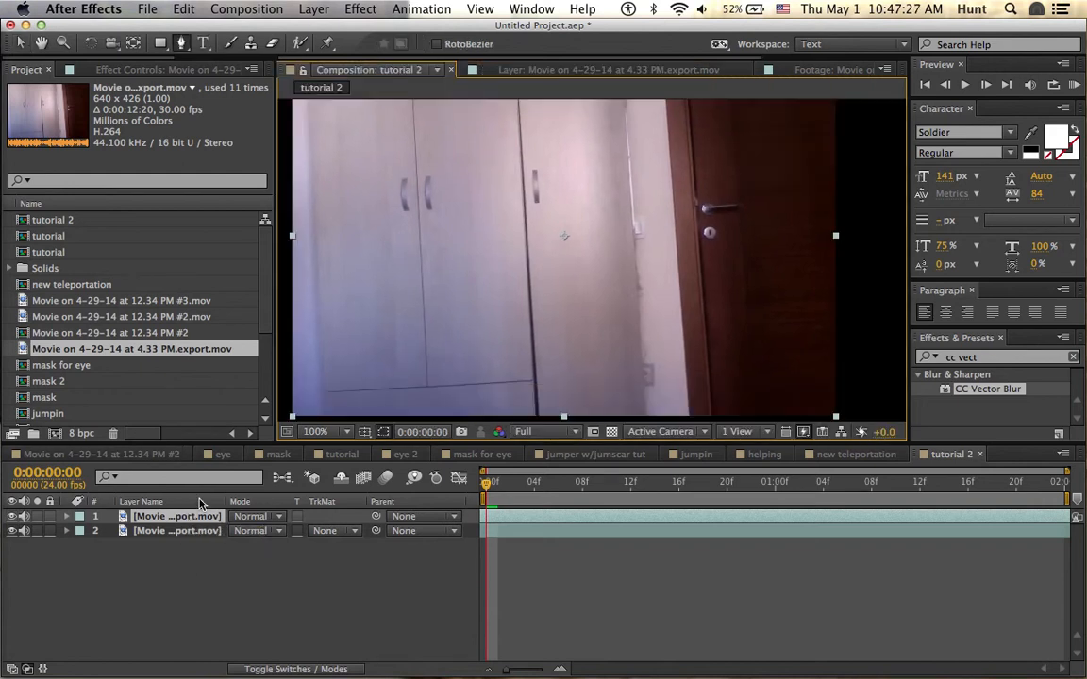
Rename the upper movie layer as bg.
{"action": "key", "text": "Return"}
{"action": "type", "text": "bg"}
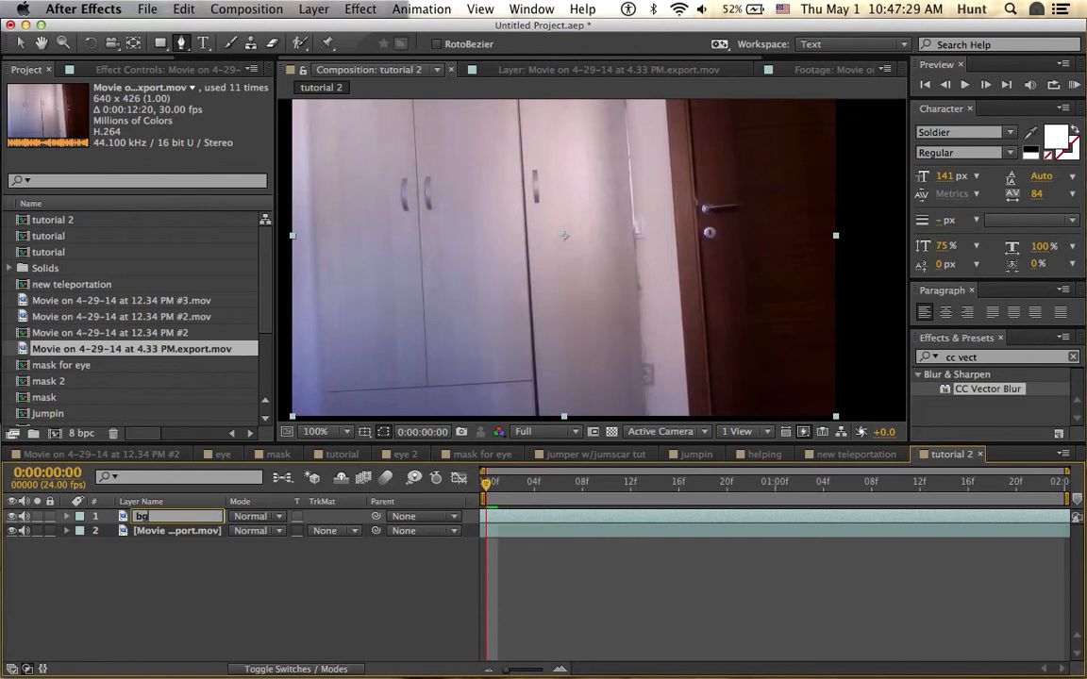
{"action": "key", "text": "Return"}
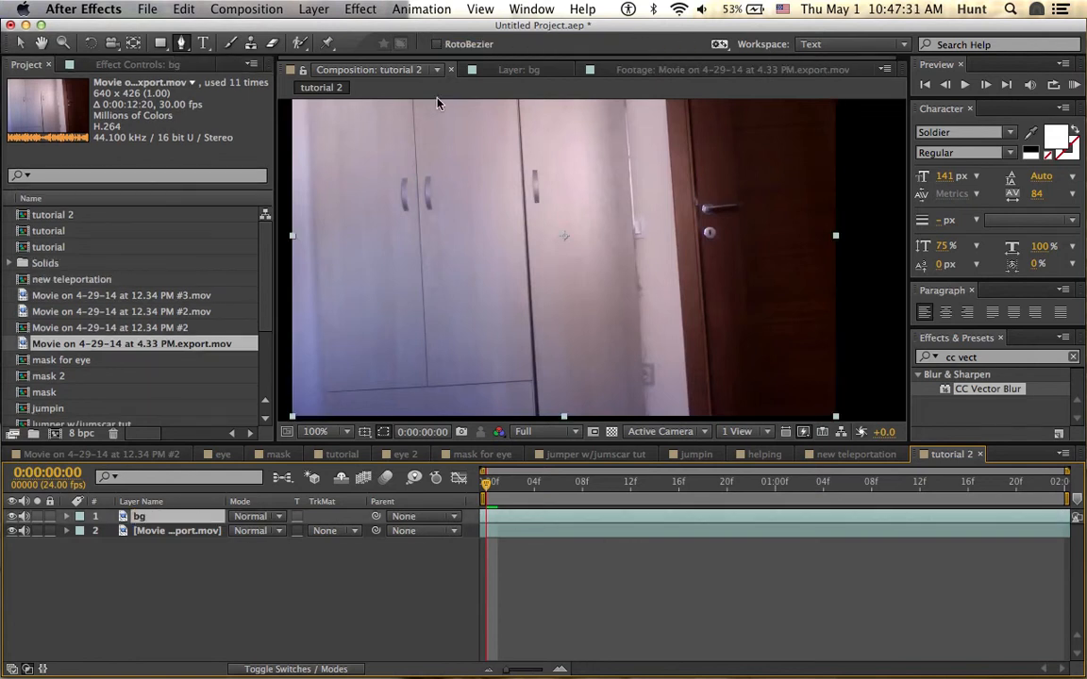
Apply Freeze Frame to the bg layer at 0:00:00:00 and place it beneath the other movie layer.
{"action": "left_click", "coordinate": [314, 9]}
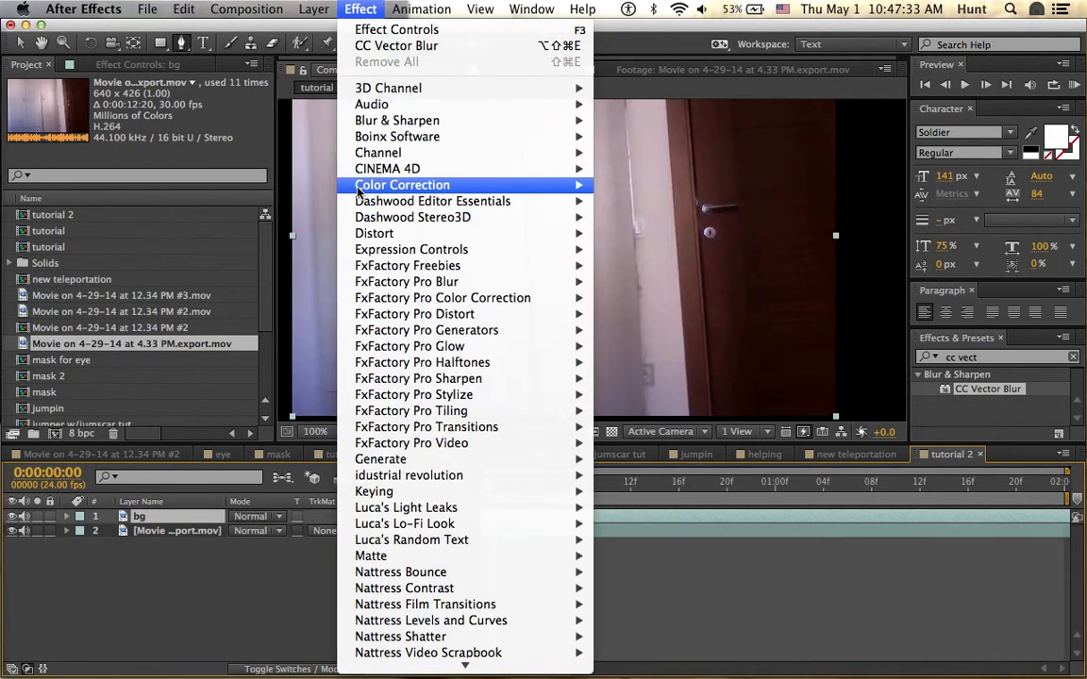
{"action": "mouse_move", "coordinate": [326, 211]}
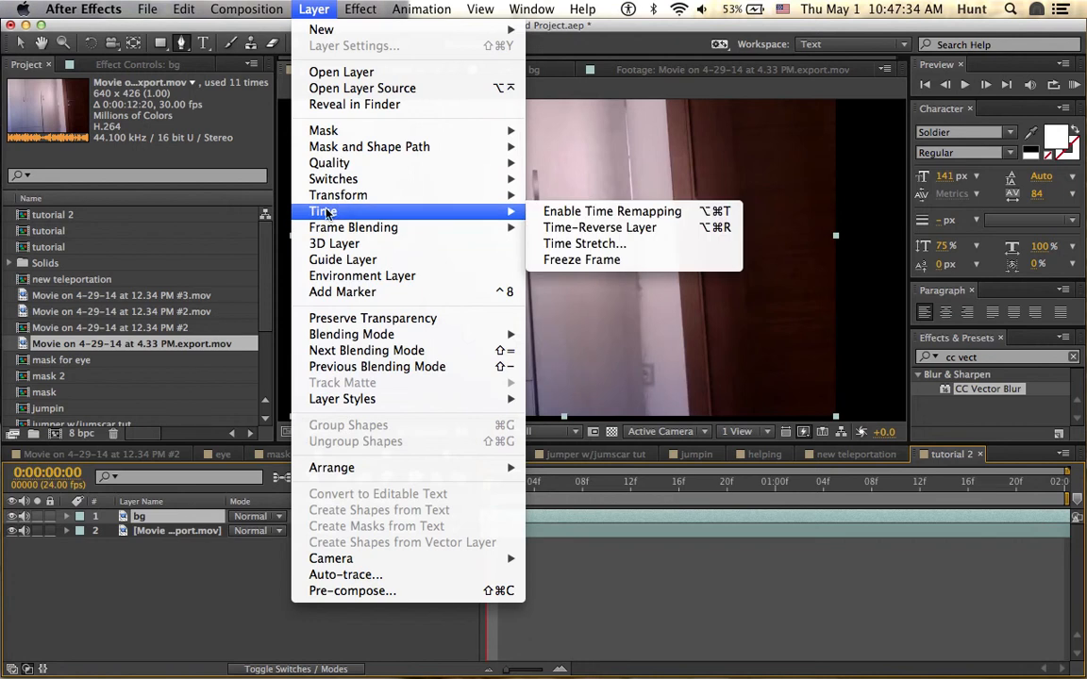
{"action": "left_click", "coordinate": [596, 264]}
{"action": "left_click_drag", "start_coordinate": [596, 264], "coordinate": [544, 262]}
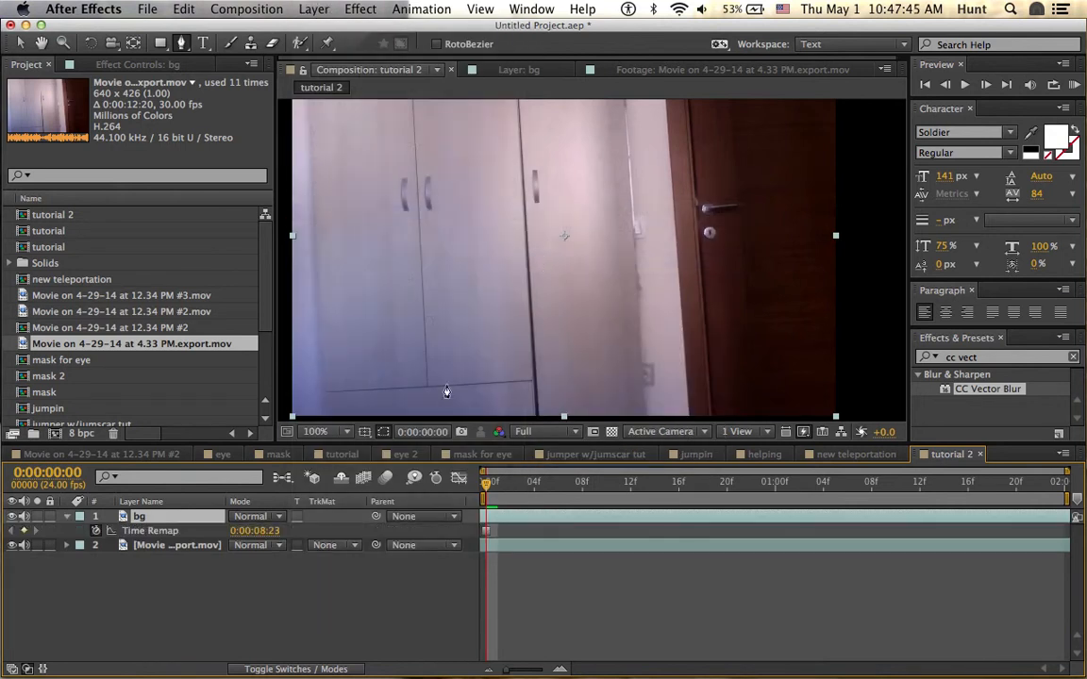
{"action": "key", "text": "v"}
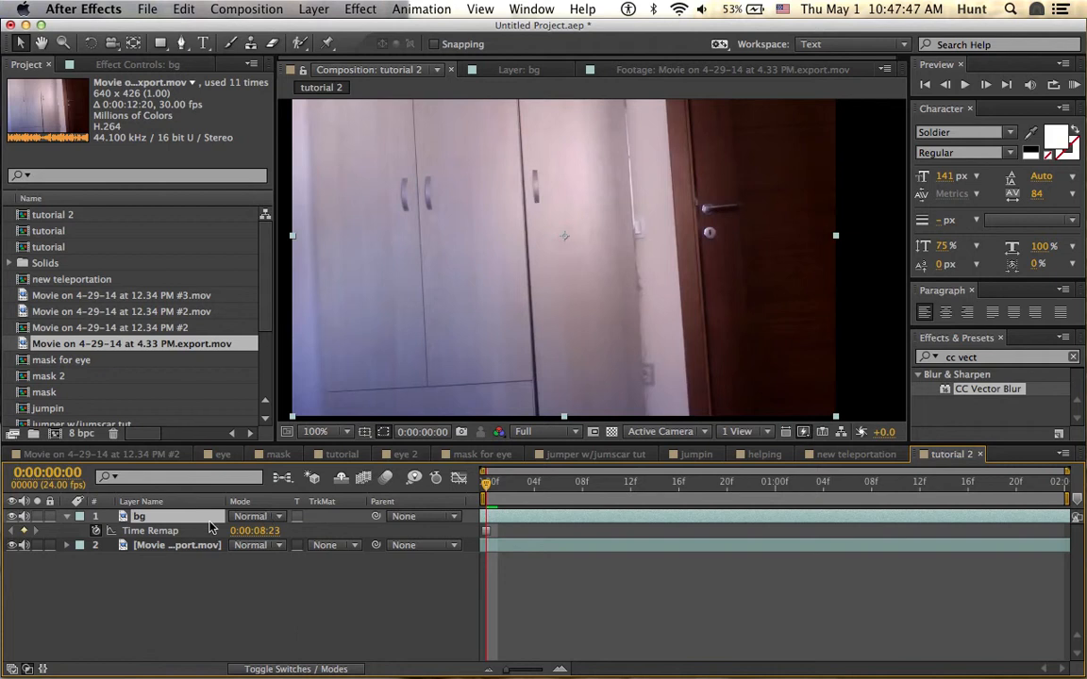
{"action": "left_click_drag", "start_coordinate": [168, 518], "coordinate": [174, 582]}
Rename the movie layer above bg as mask.
{"action": "left_click", "coordinate": [178, 518]}
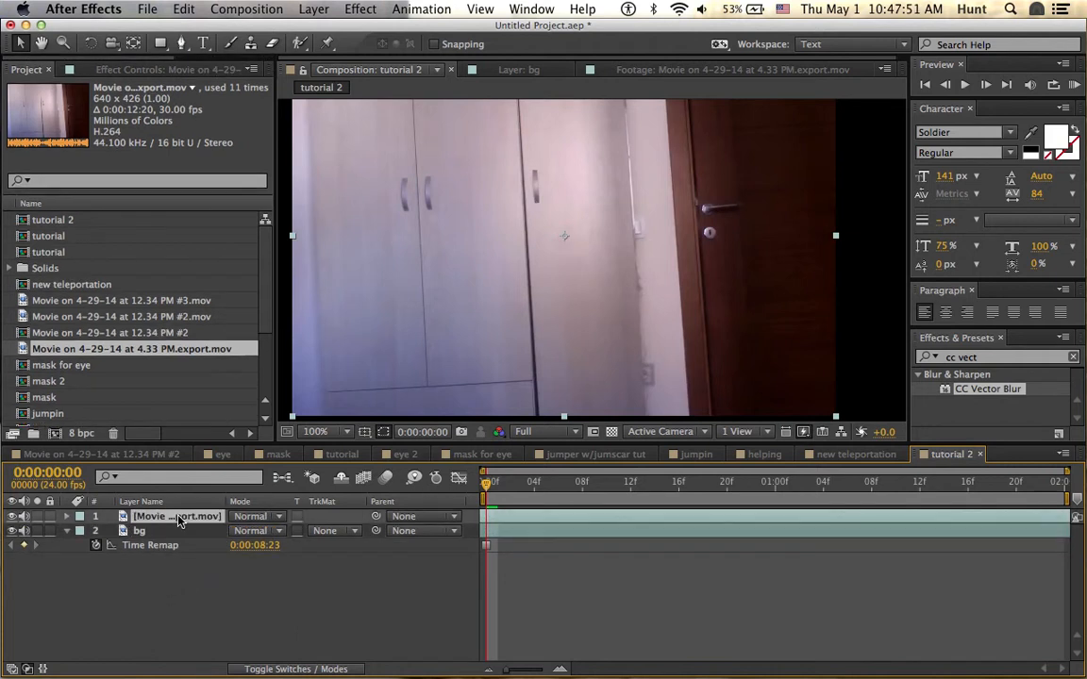
{"action": "key", "text": "Return"}
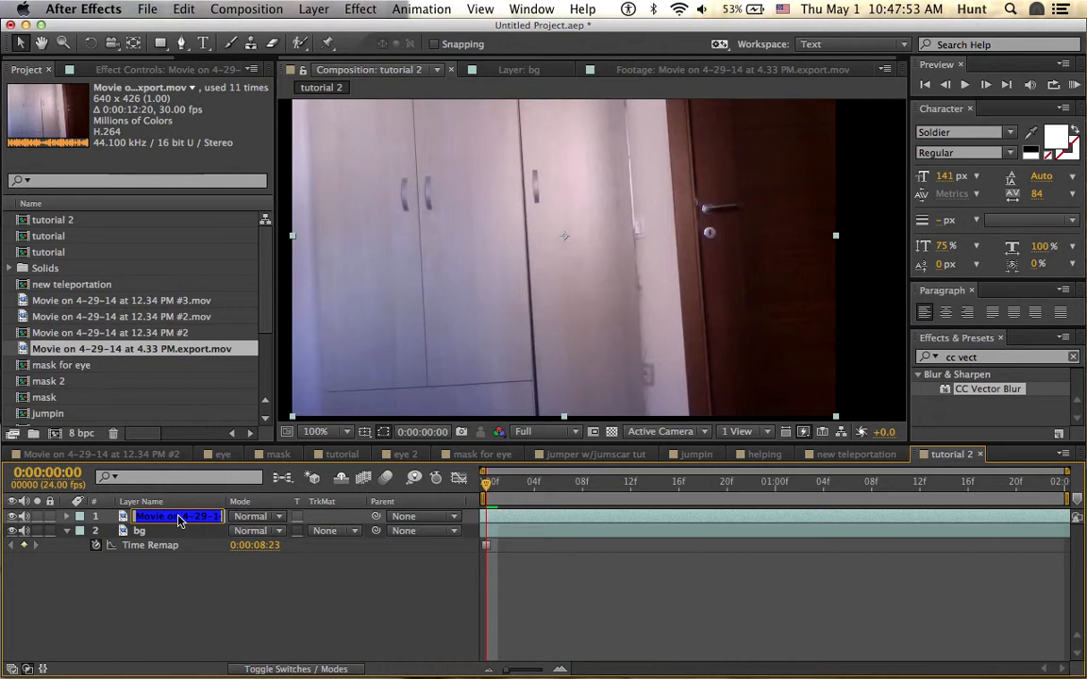
{"action": "type", "text": "mas"}
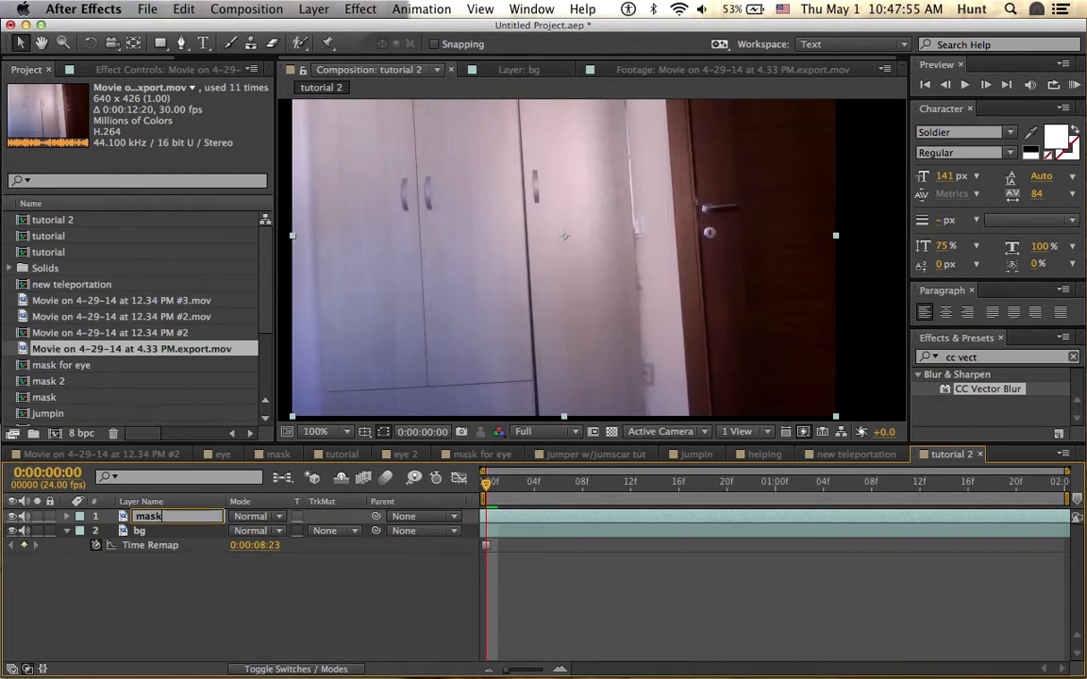
{"action": "type", "text": "k"}
{"action": "key", "text": "Return"}
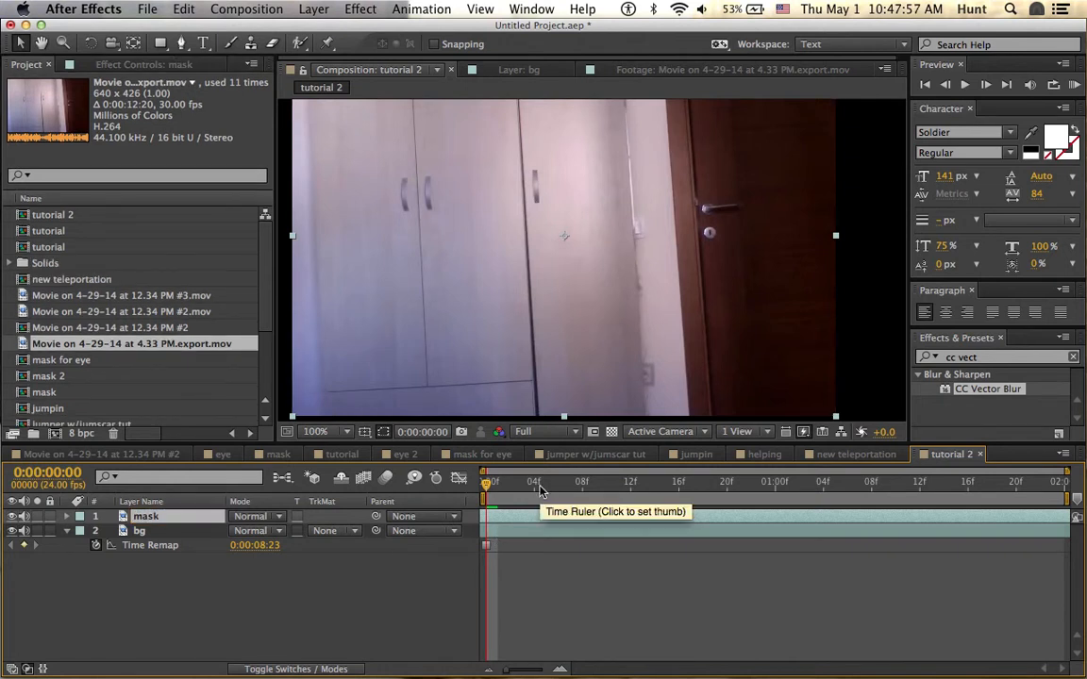
At 0:00:00:21, draw a closed Pen tool mask around the person's whole body on the mask layer.
{"action": "left_click_drag", "start_coordinate": [540, 489], "coordinate": [726, 489]}
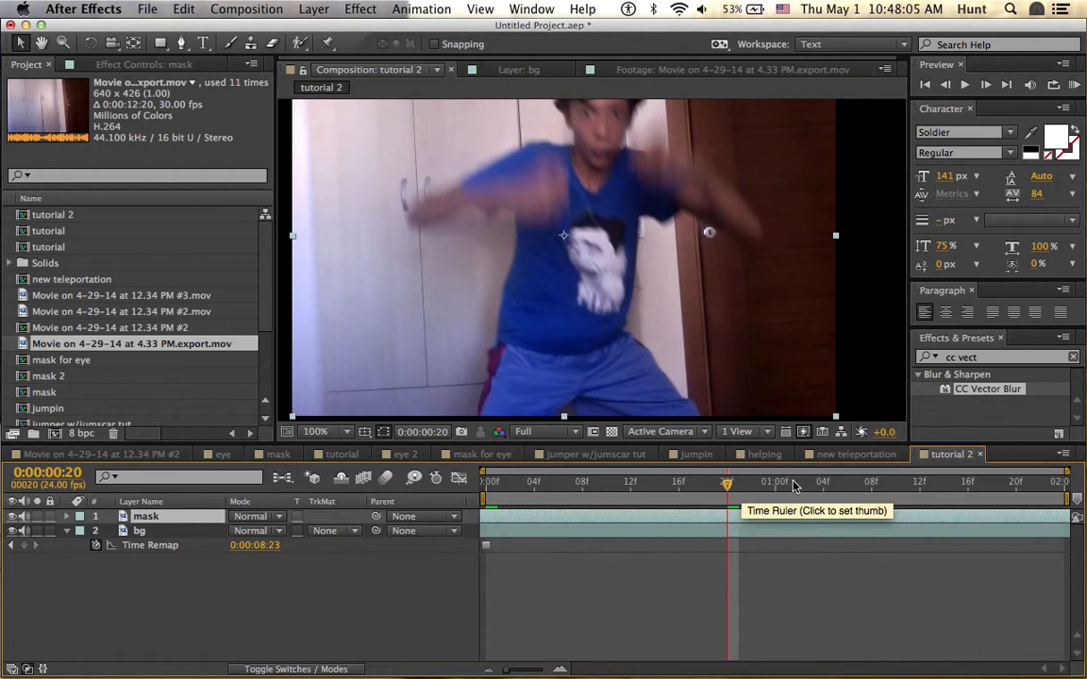
{"action": "mouse_move", "coordinate": [730, 486]}
{"action": "left_mouse_down"}
{"action": "mouse_move", "coordinate": [758, 491]}
{"action": "mouse_move", "coordinate": [741, 489]}
{"action": "left_mouse_up"}
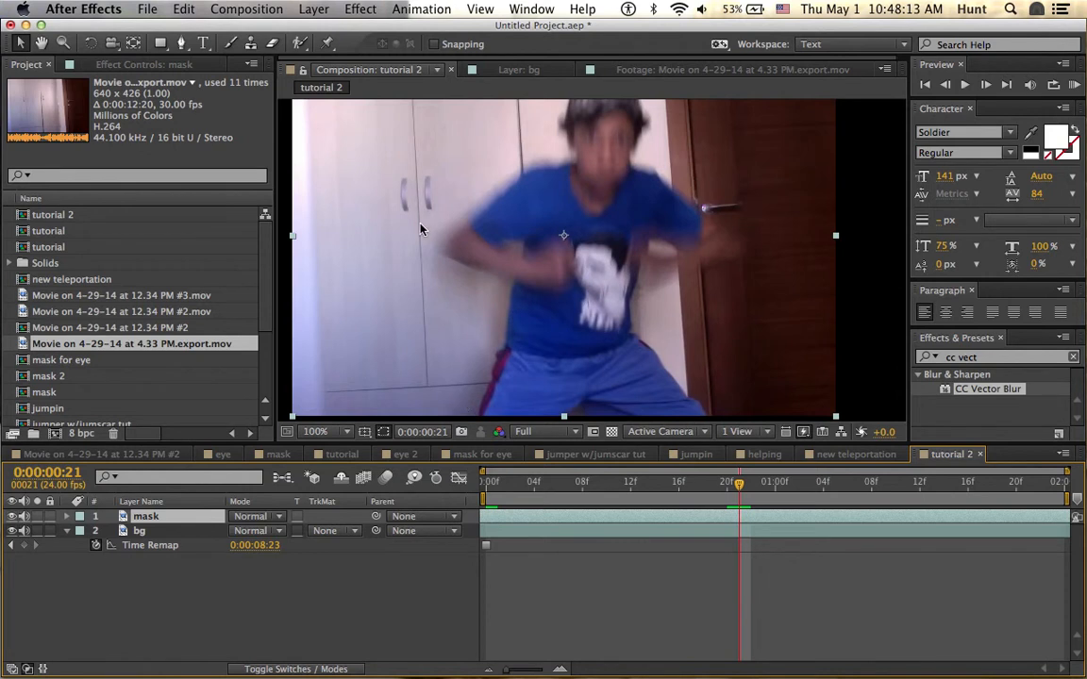
{"action": "left_click_drag", "start_coordinate": [181, 44], "coordinate": [401, 21]}
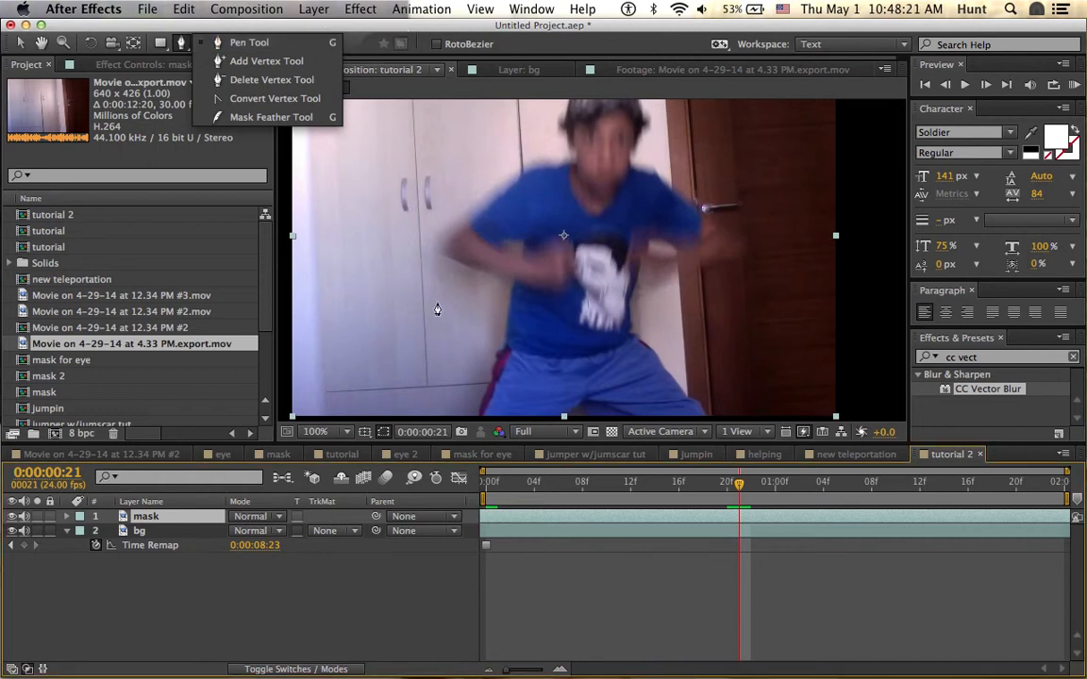
{"action": "left_click", "coordinate": [186, 42]}
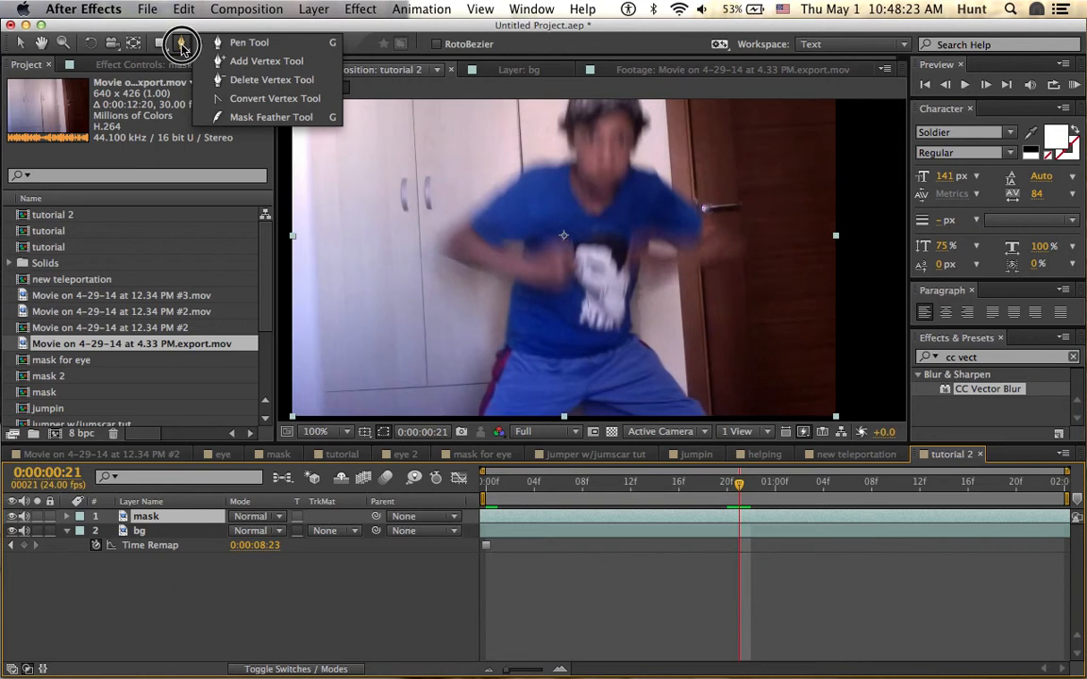
{"action": "left_click", "coordinate": [476, 414]}
{"action": "left_click", "coordinate": [481, 393]}
{"action": "left_click", "coordinate": [497, 363]}
{"action": "left_click", "coordinate": [498, 340]}
{"action": "left_click", "coordinate": [501, 315]}
{"action": "left_click", "coordinate": [438, 256]}
{"action": "left_click", "coordinate": [449, 229]}
{"action": "left_click", "coordinate": [493, 192]}
{"action": "left_click", "coordinate": [529, 170]}
{"action": "left_click", "coordinate": [562, 156]}
{"action": "left_click_drag", "start_coordinate": [464, 179], "coordinate": [477, 232]}
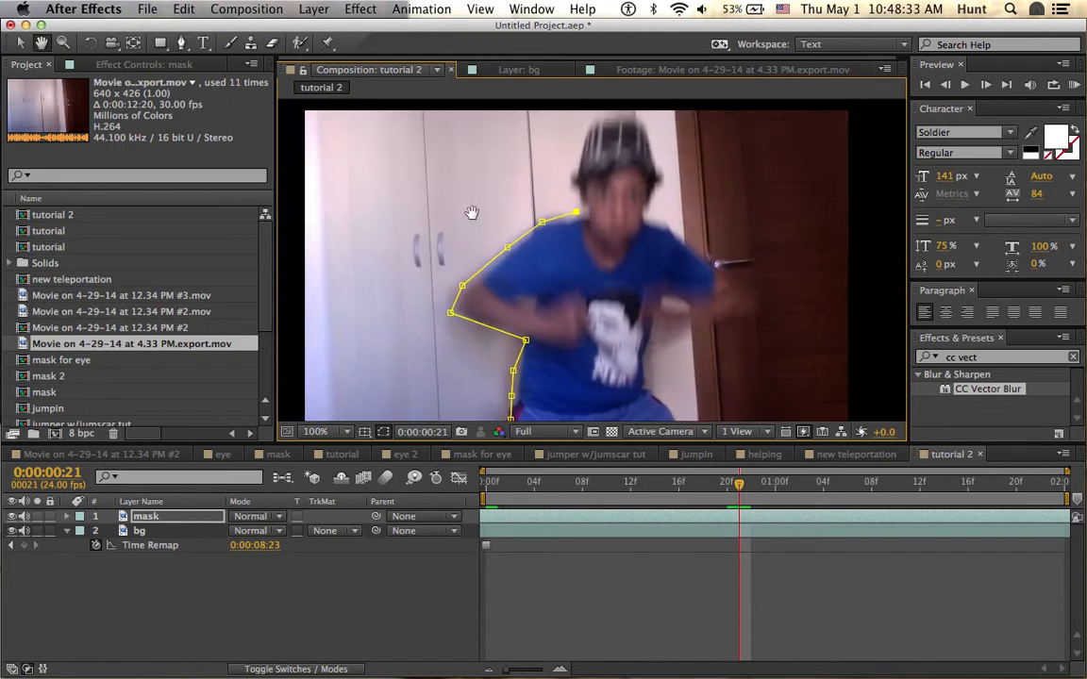
{"action": "left_click", "coordinate": [566, 183]}
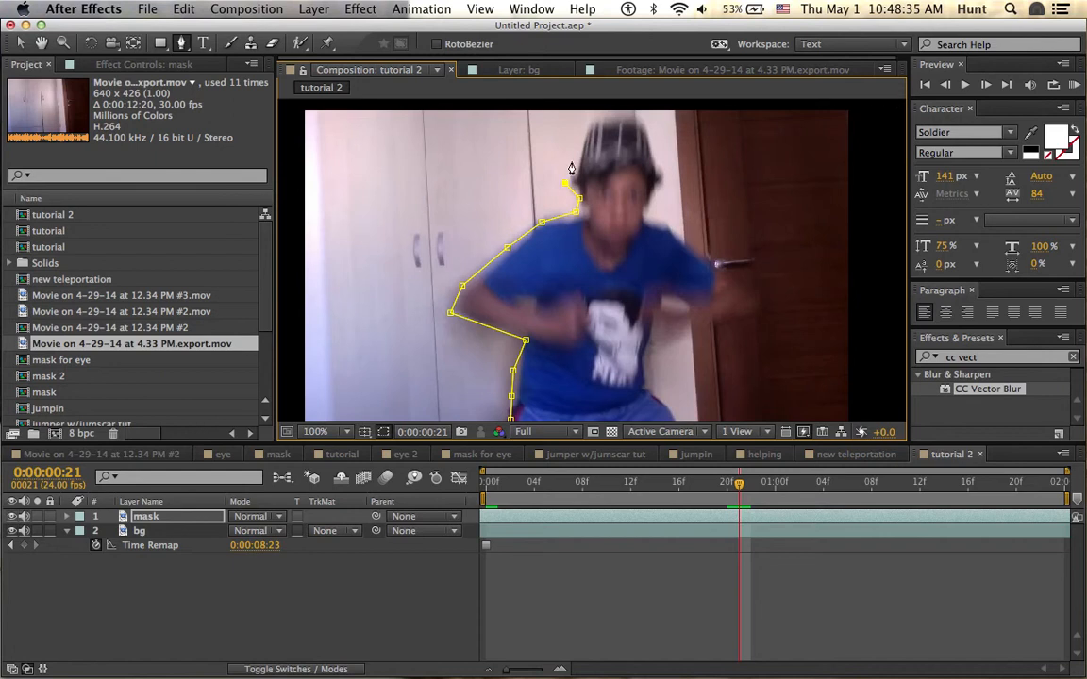
{"action": "left_click", "coordinate": [585, 131]}
{"action": "left_click", "coordinate": [600, 117]}
{"action": "left_click", "coordinate": [644, 118]}
{"action": "left_click", "coordinate": [665, 159]}
{"action": "left_click", "coordinate": [666, 176]}
{"action": "left_click", "coordinate": [660, 194]}
{"action": "left_click", "coordinate": [646, 218]}
{"action": "left_click", "coordinate": [696, 250]}
{"action": "left_click", "coordinate": [732, 275]}
{"action": "left_click", "coordinate": [760, 293]}
{"action": "left_click", "coordinate": [761, 314]}
{"action": "left_click", "coordinate": [737, 321]}
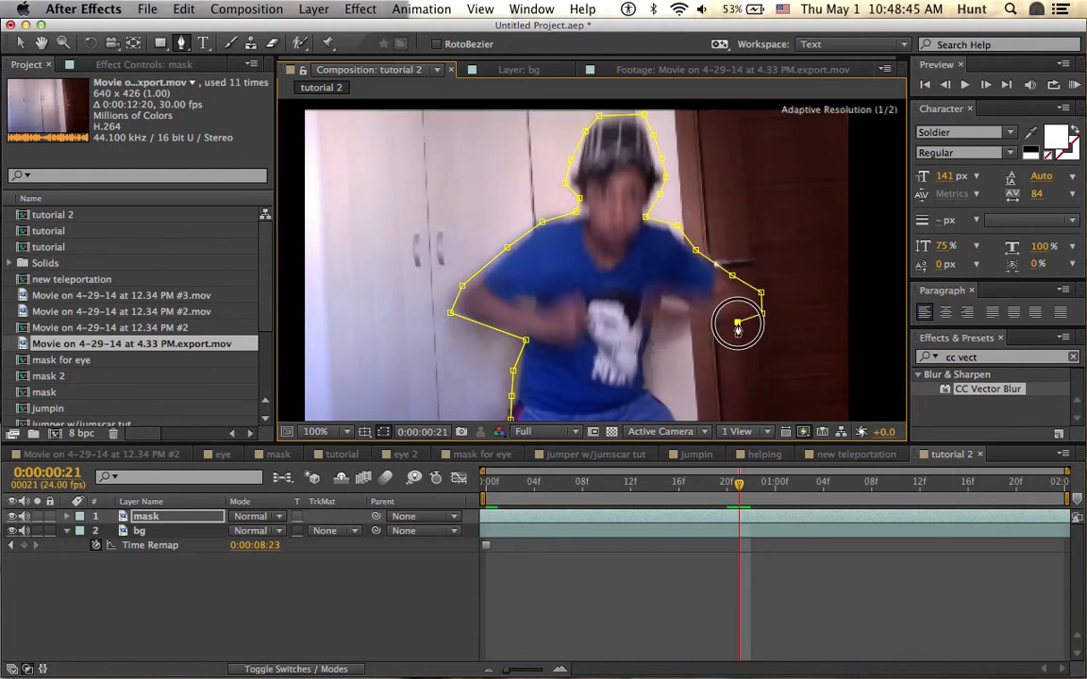
{"action": "left_click", "coordinate": [662, 356]}
{"action": "left_click", "coordinate": [649, 356]}
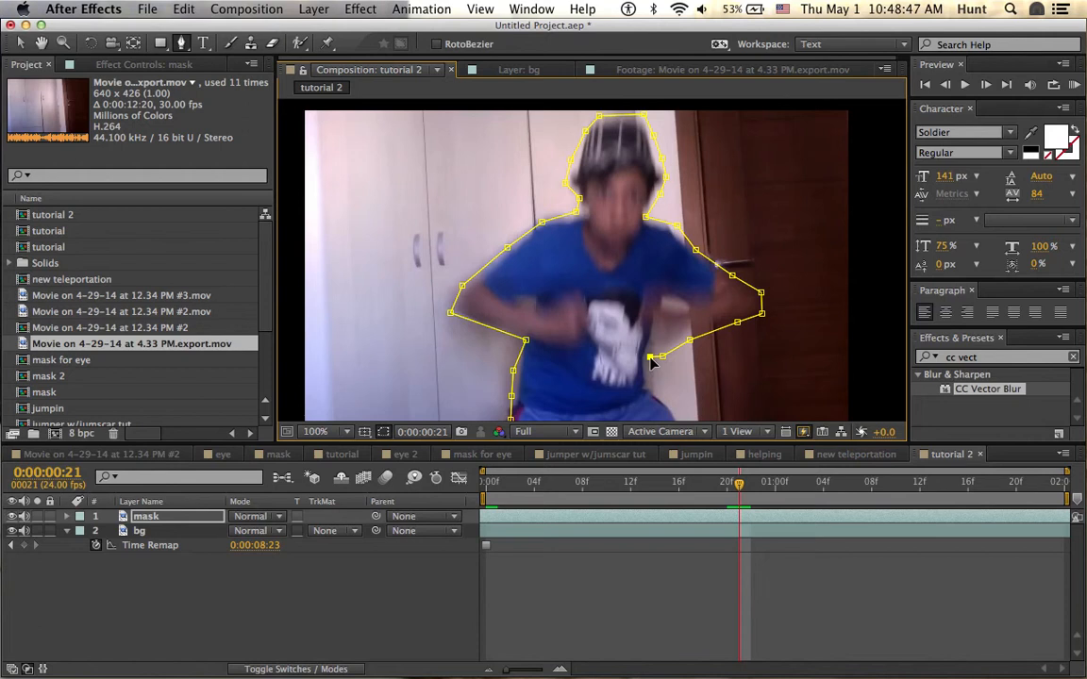
{"action": "key", "text": "space"}
{"action": "left_click_drag", "start_coordinate": [574, 342], "coordinate": [547, 215]}
{"action": "left_click", "coordinate": [620, 244]}
{"action": "left_click", "coordinate": [639, 267]}
{"action": "left_click", "coordinate": [659, 281]}
{"action": "left_click", "coordinate": [673, 303]}
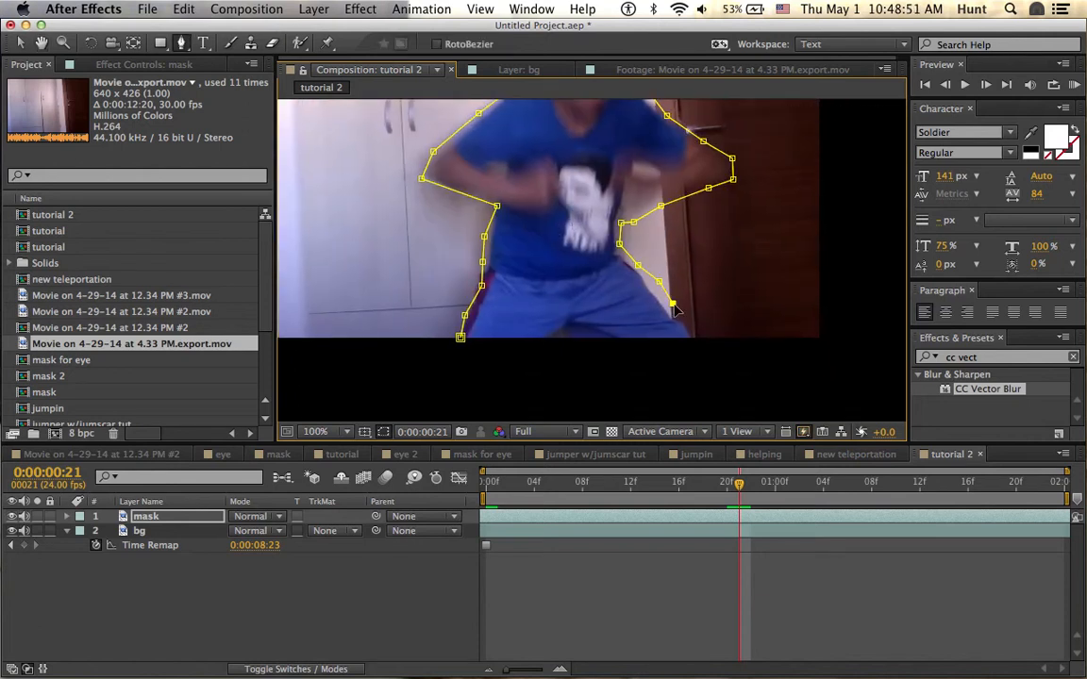
{"action": "left_click", "coordinate": [461, 338]}
{"action": "left_click", "coordinate": [701, 336]}
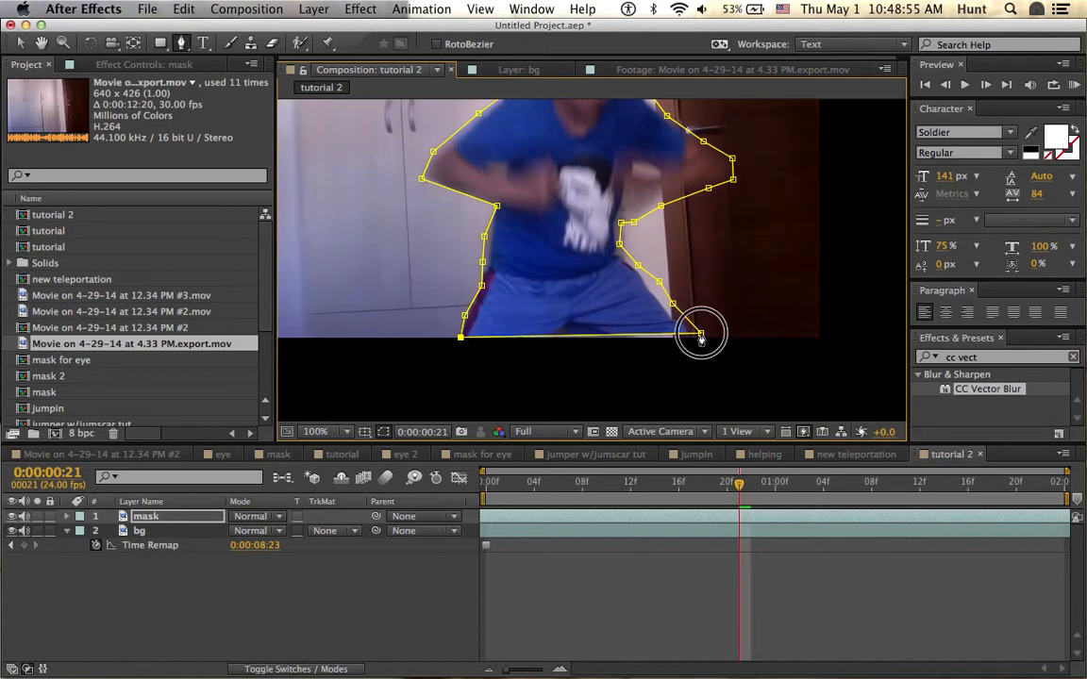
Tighten the mask outline against the edge of the person's leg on the door side.
{"action": "left_click", "coordinate": [658, 282], "text": "super"}
{"action": "left_click", "coordinate": [636, 267]}
{"action": "left_click", "coordinate": [672, 305]}
{"action": "left_click_drag", "start_coordinate": [672, 305], "coordinate": [667, 317]}
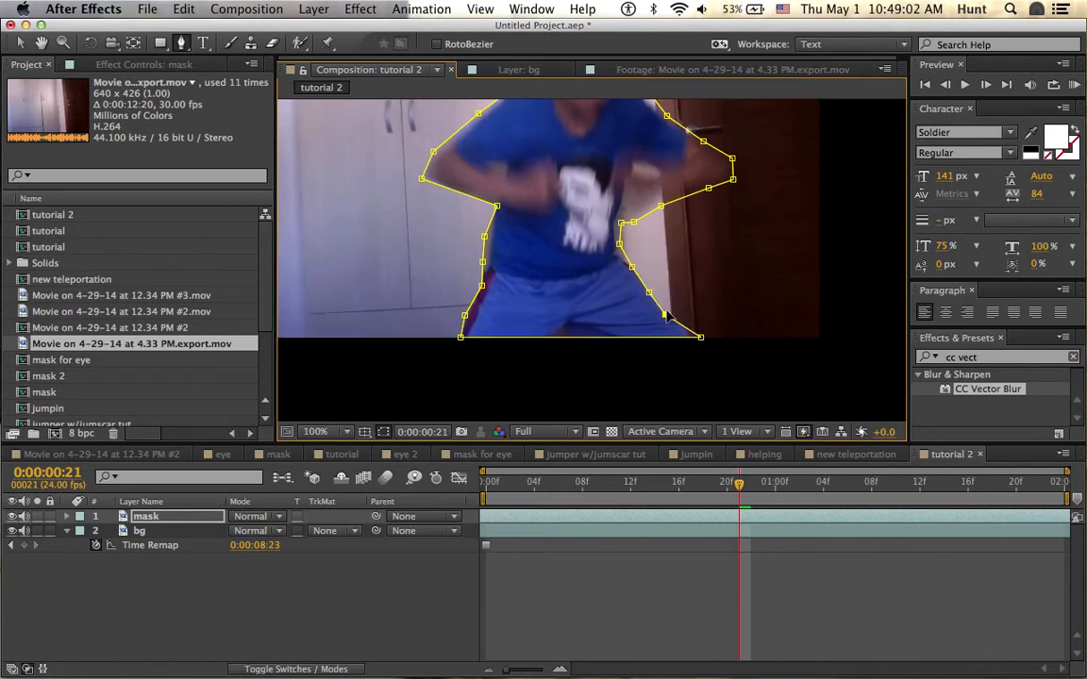
{"action": "left_click", "coordinate": [660, 206], "text": "super"}
{"action": "left_click_drag", "start_coordinate": [542, 162], "coordinate": [553, 232]}
{"action": "key", "text": "v"}
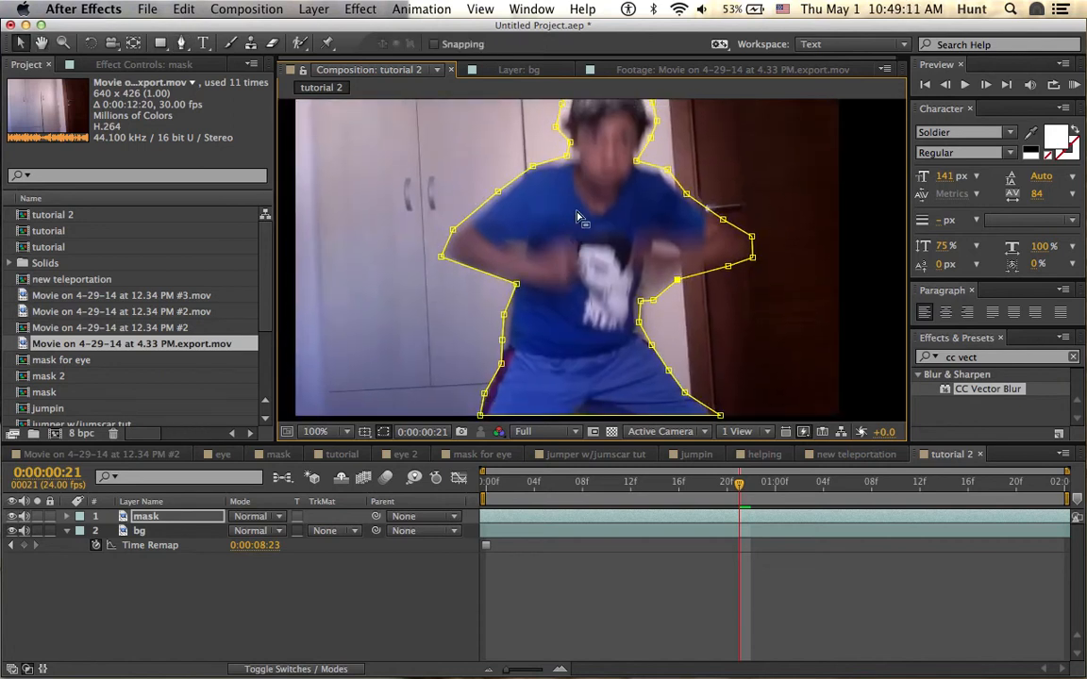
{"action": "key", "text": "g"}
{"action": "key", "text": "v"}
{"action": "left_click", "coordinate": [443, 595]}
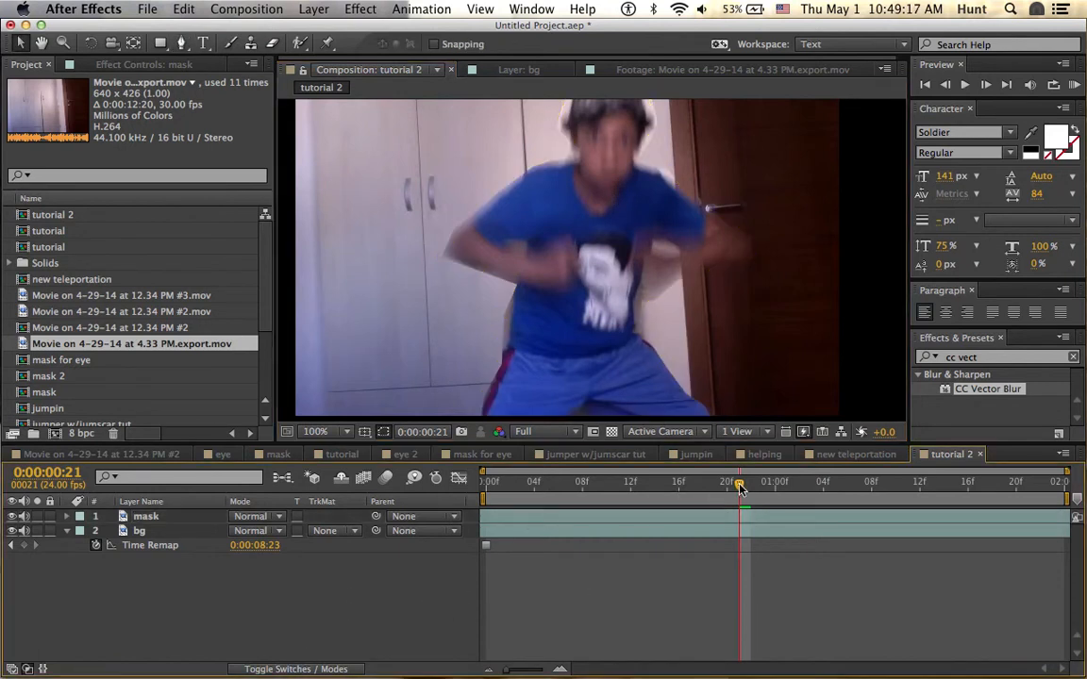
Add a Mask Path keyframe to Mask 1 on the mask layer at 0:00:00:21.
{"action": "mouse_move", "coordinate": [739, 484]}
{"action": "left_mouse_down"}
{"action": "mouse_move", "coordinate": [695, 492]}
{"action": "mouse_move", "coordinate": [738, 494]}
{"action": "left_mouse_up"}
{"action": "left_click", "coordinate": [172, 515]}
{"action": "key", "text": "m"}
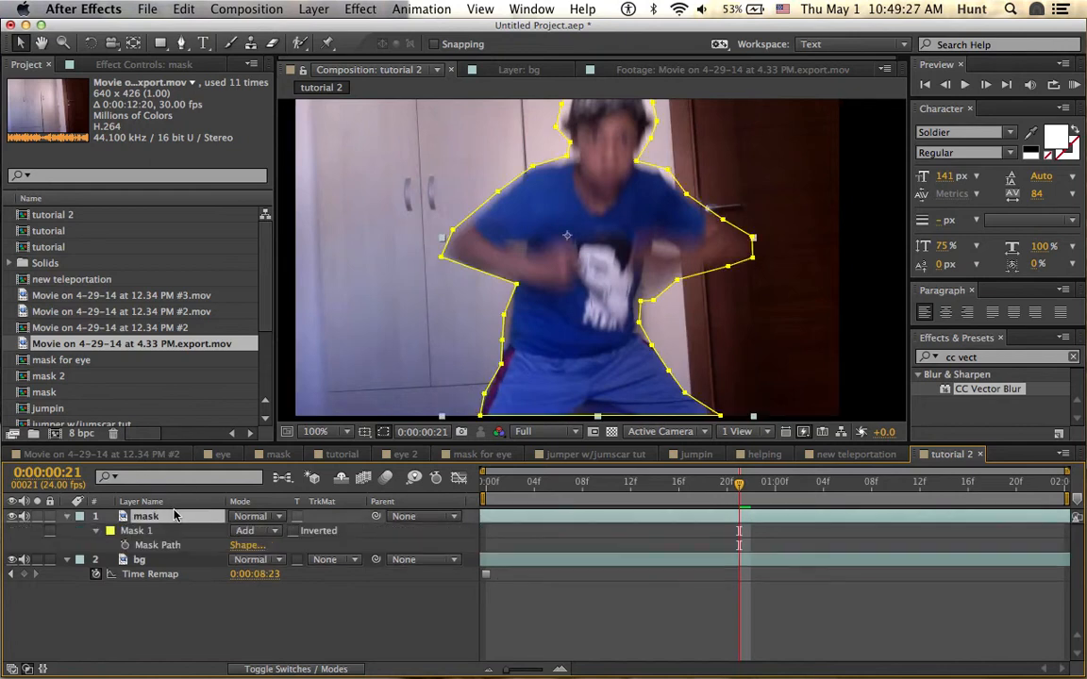
{"action": "left_click", "coordinate": [125, 545]}
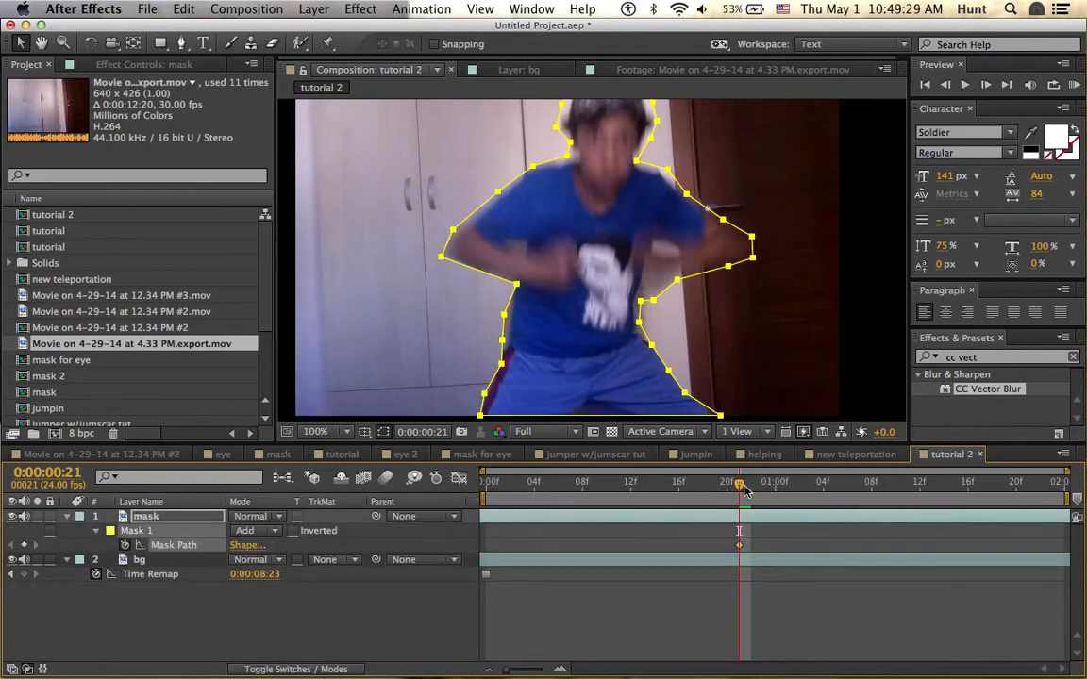
At 0:00:01:01, move the whole Mask 1 outline down so its head section fits around the hat.
{"action": "left_click_drag", "start_coordinate": [507, 673], "coordinate": [578, 670]}
{"action": "left_click", "coordinate": [825, 489]}
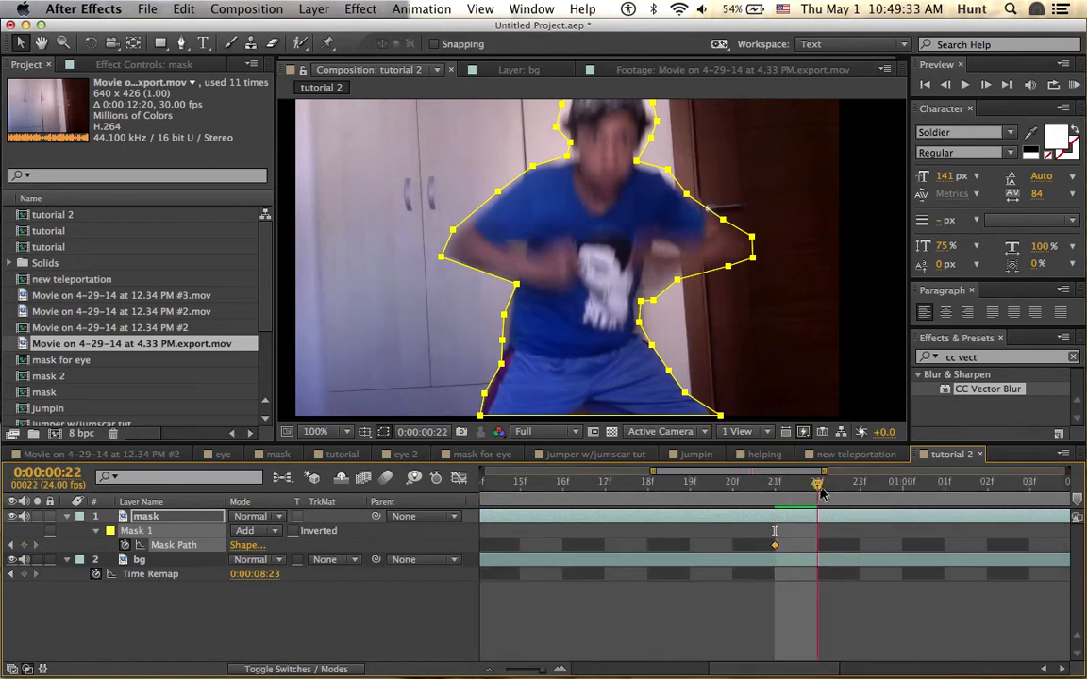
{"action": "left_click", "coordinate": [866, 489]}
{"action": "left_click", "coordinate": [898, 490]}
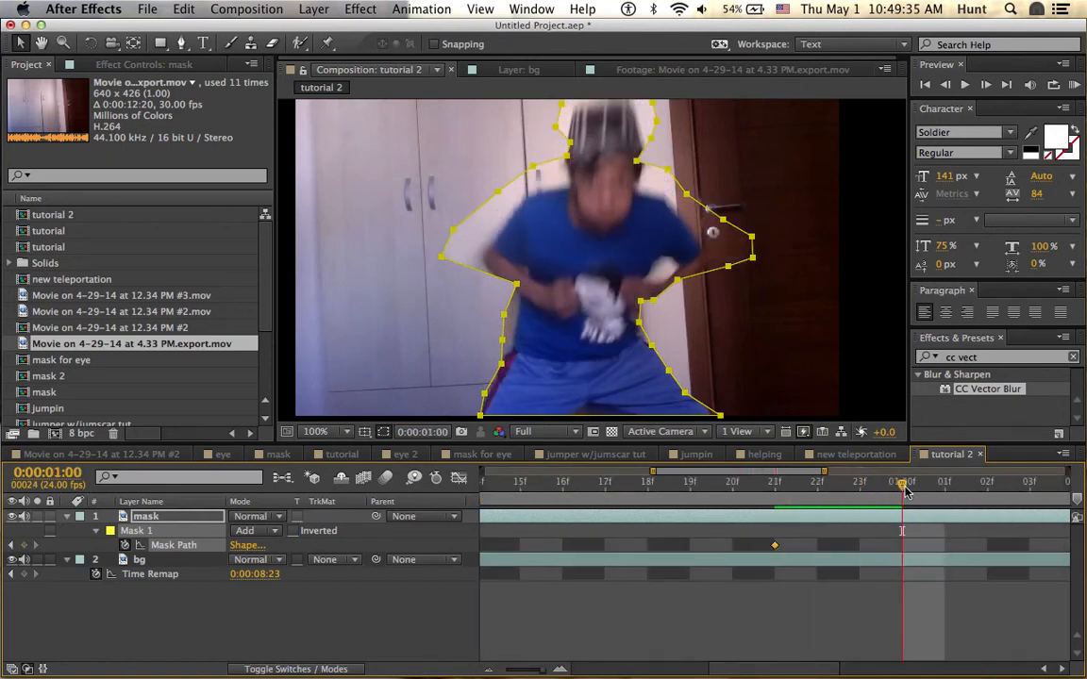
{"action": "left_click", "coordinate": [949, 491]}
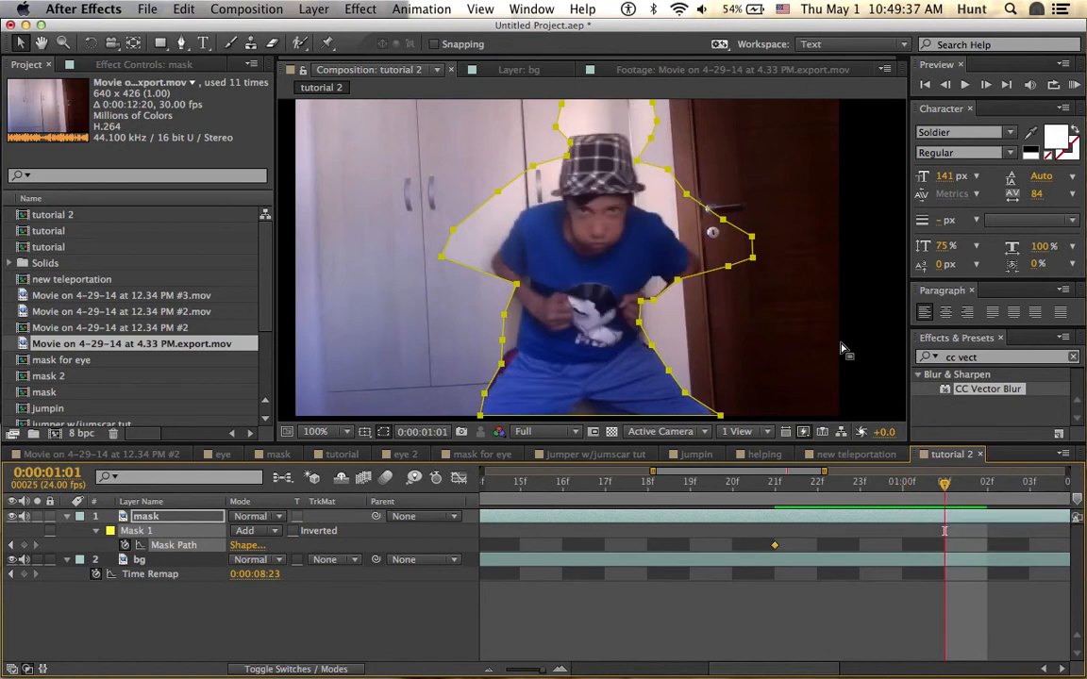
{"action": "left_click_drag", "start_coordinate": [653, 120], "coordinate": [647, 196]}
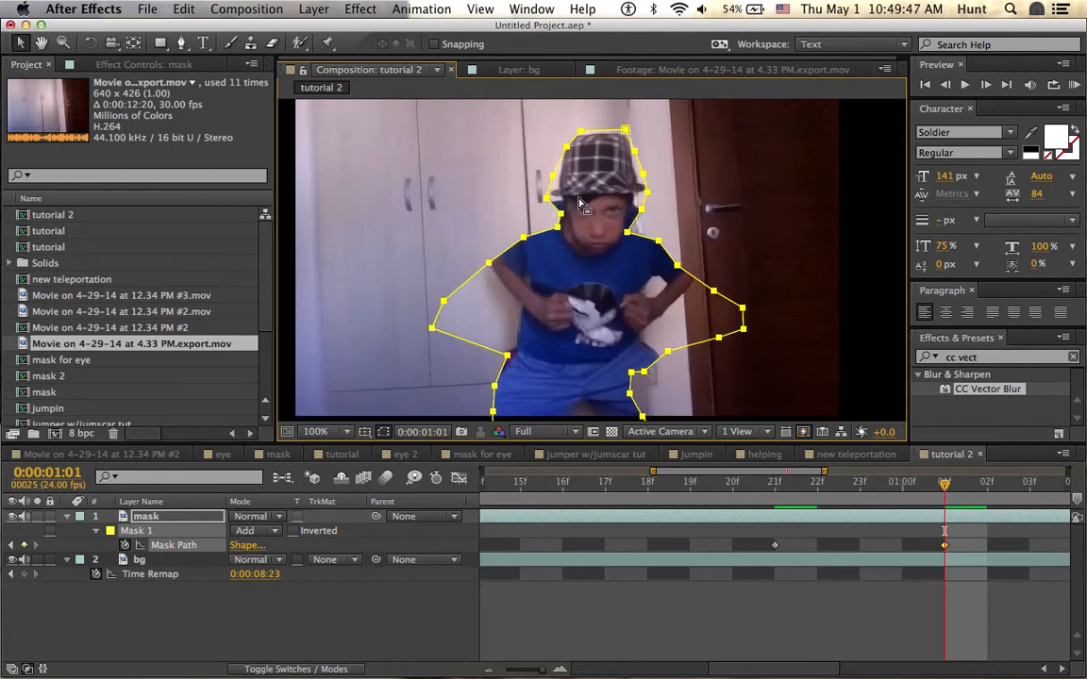
Reshape the mask outline at 0:00:01:01 to follow the shoulder and arm on the wardrobe side.
{"action": "left_click", "coordinate": [556, 225]}
{"action": "left_click_drag", "start_coordinate": [552, 205], "coordinate": [498, 242]}
{"action": "left_click_drag", "start_coordinate": [443, 301], "coordinate": [503, 301]}
{"action": "left_click", "coordinate": [25, 25]}
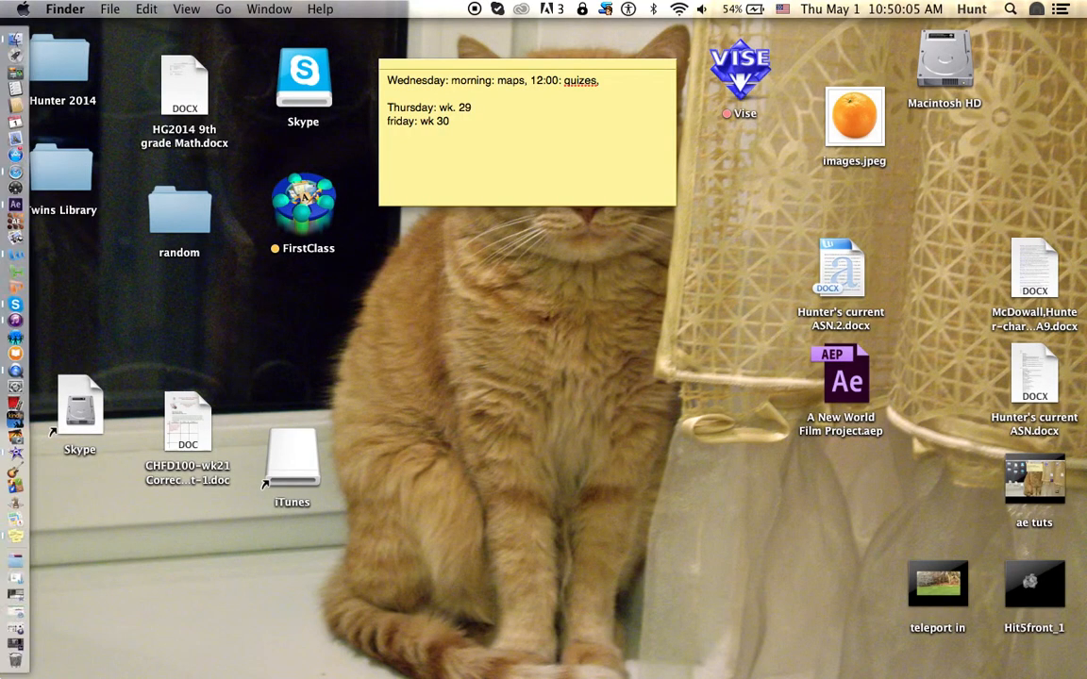
{"action": "left_click", "coordinate": [57, 623]}
{"action": "left_click_drag", "start_coordinate": [433, 326], "coordinate": [514, 321]}
Reshape the mask outline at 0:00:01:01 to follow the leg, arm and shoulder on the door side.
{"action": "left_click_drag", "start_coordinate": [634, 371], "coordinate": [666, 357]}
{"action": "left_click_drag", "start_coordinate": [631, 395], "coordinate": [718, 400]}
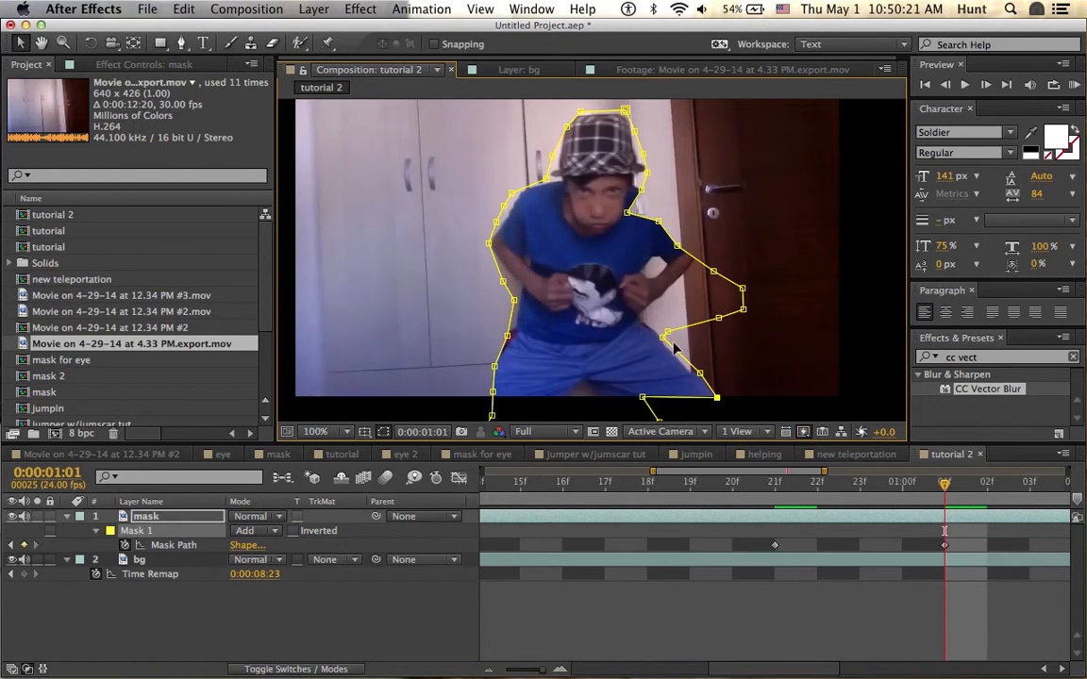
{"action": "mouse_move", "coordinate": [700, 369]}
{"action": "left_mouse_down"}
{"action": "mouse_move", "coordinate": [714, 370]}
{"action": "mouse_move", "coordinate": [701, 376]}
{"action": "left_mouse_up"}
{"action": "left_click_drag", "start_coordinate": [719, 318], "coordinate": [641, 321]}
{"action": "left_click_drag", "start_coordinate": [744, 311], "coordinate": [656, 301]}
{"action": "left_click_drag", "start_coordinate": [743, 291], "coordinate": [682, 275]}
{"action": "left_click_drag", "start_coordinate": [629, 212], "coordinate": [700, 230]}
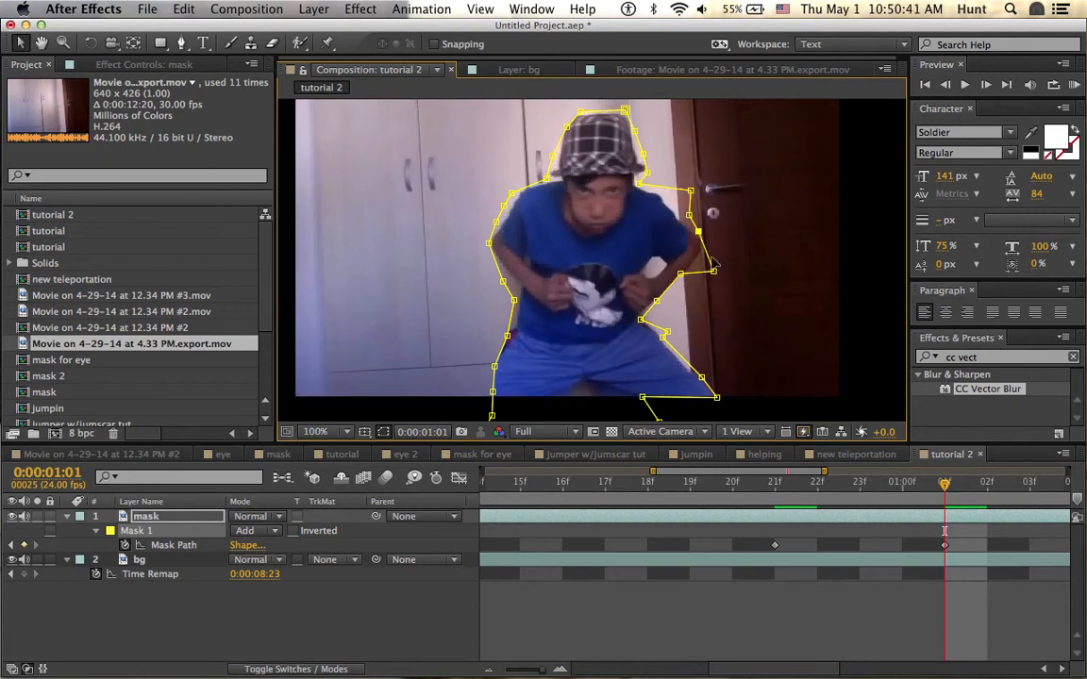
{"action": "left_click_drag", "start_coordinate": [711, 271], "coordinate": [661, 196]}
{"action": "left_click", "coordinate": [689, 217]}
{"action": "left_click", "coordinate": [336, 635]}
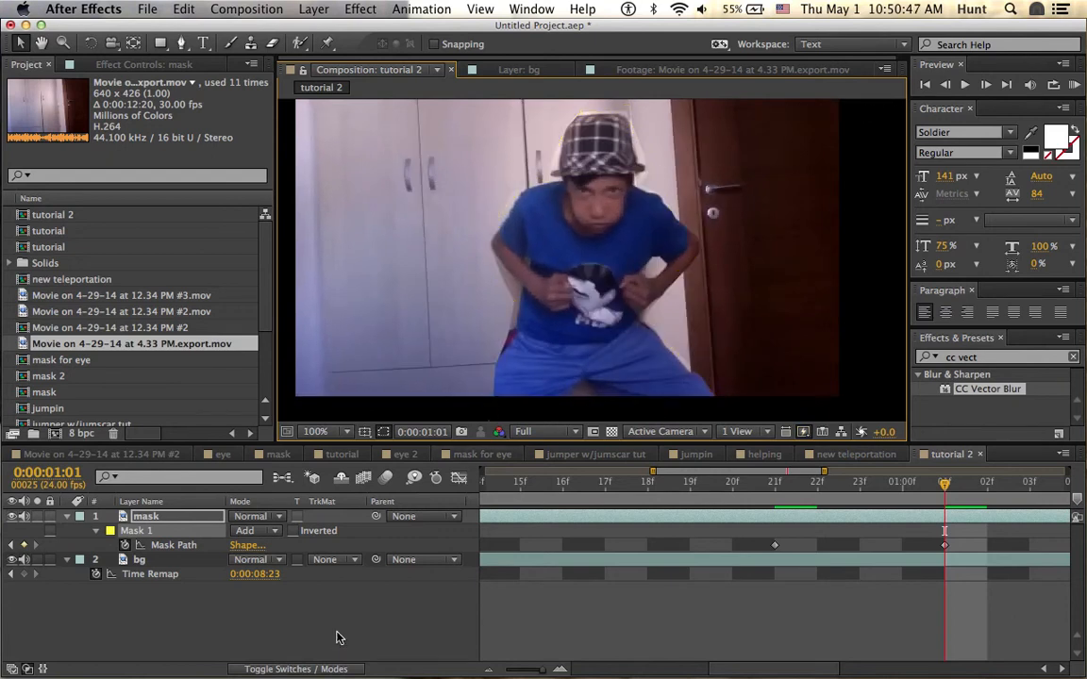
Pull the mask point beside the hat on the door side closer to its edge.
{"action": "left_click", "coordinate": [193, 517]}
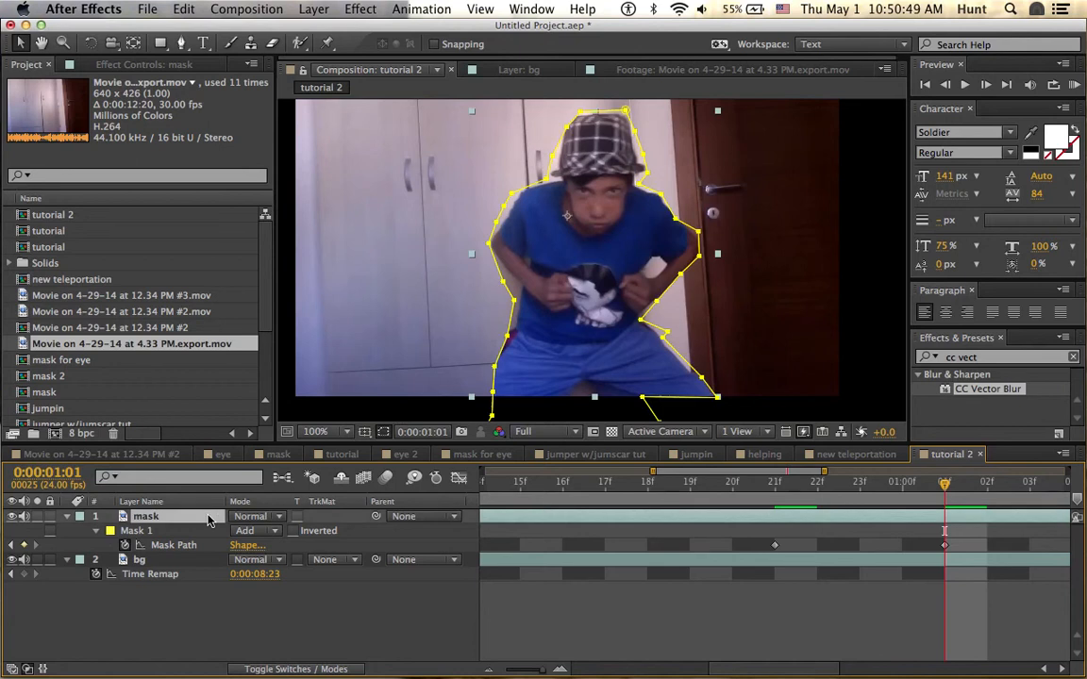
{"action": "left_click_drag", "start_coordinate": [647, 158], "coordinate": [640, 152]}
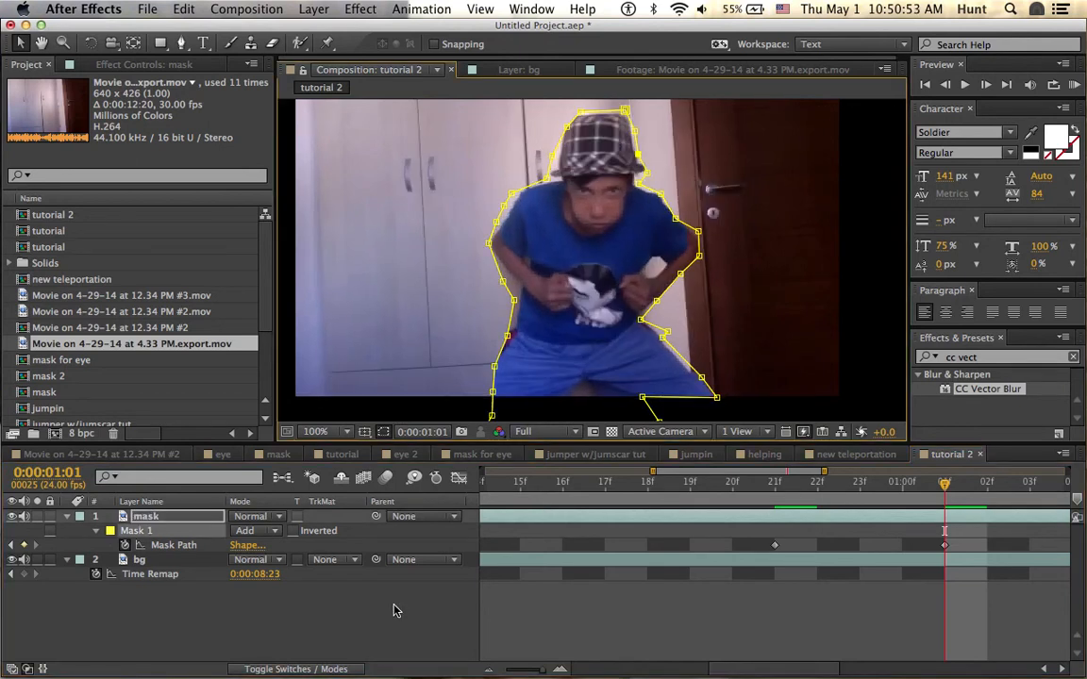
{"action": "left_click", "coordinate": [395, 611]}
Add a Mask Expansion keyframe of 0 pixels to Mask 1 at 0:00:00:21.
{"action": "left_click_drag", "start_coordinate": [878, 493], "coordinate": [777, 491]}
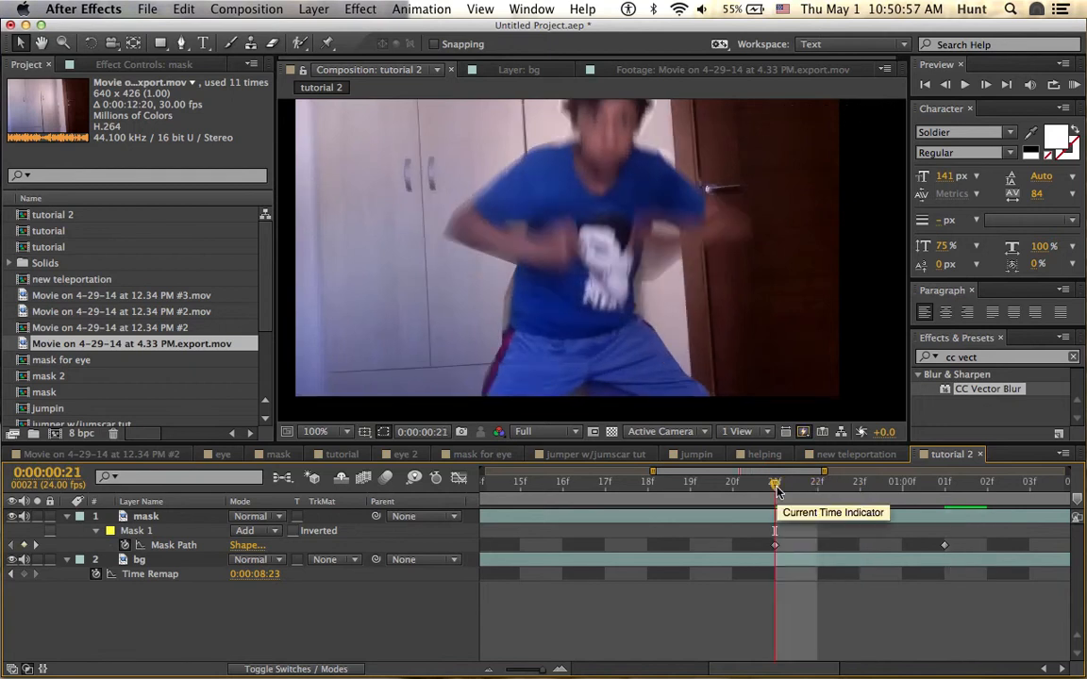
{"action": "left_click", "coordinate": [162, 517]}
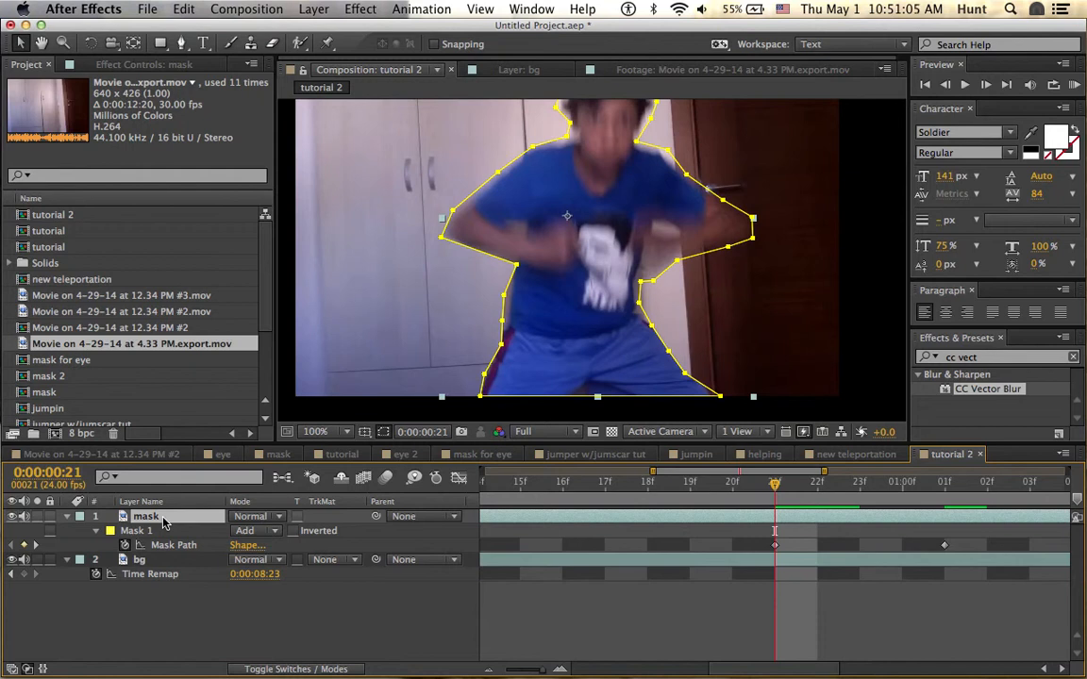
{"action": "key", "text": "m"}
{"action": "key", "text": "m"}
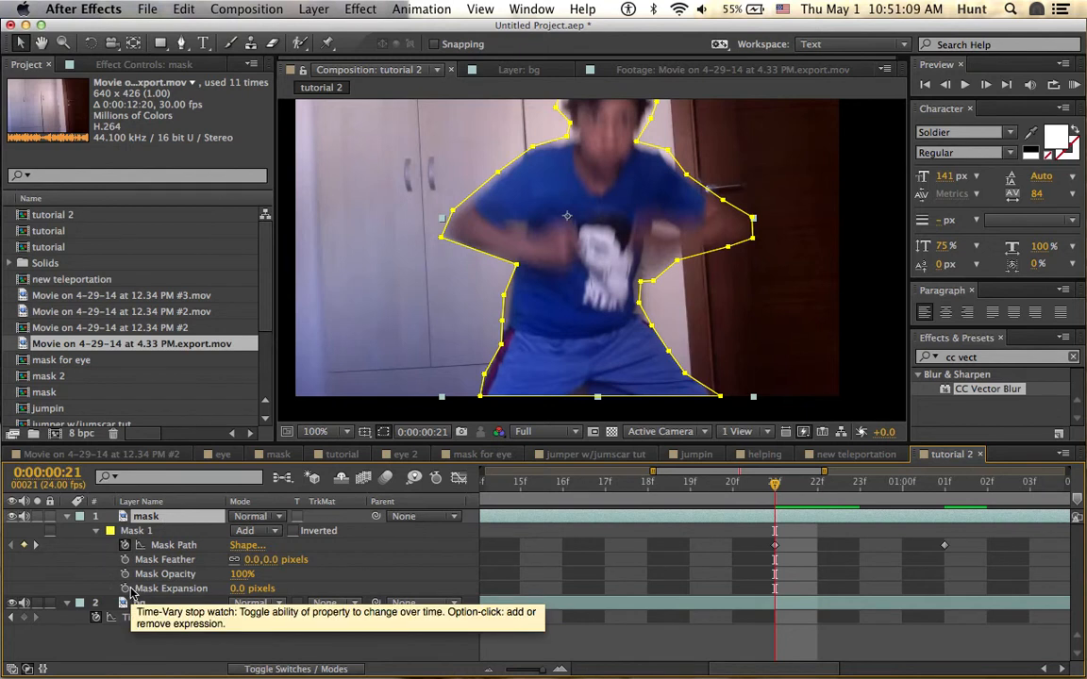
{"action": "left_click", "coordinate": [126, 588]}
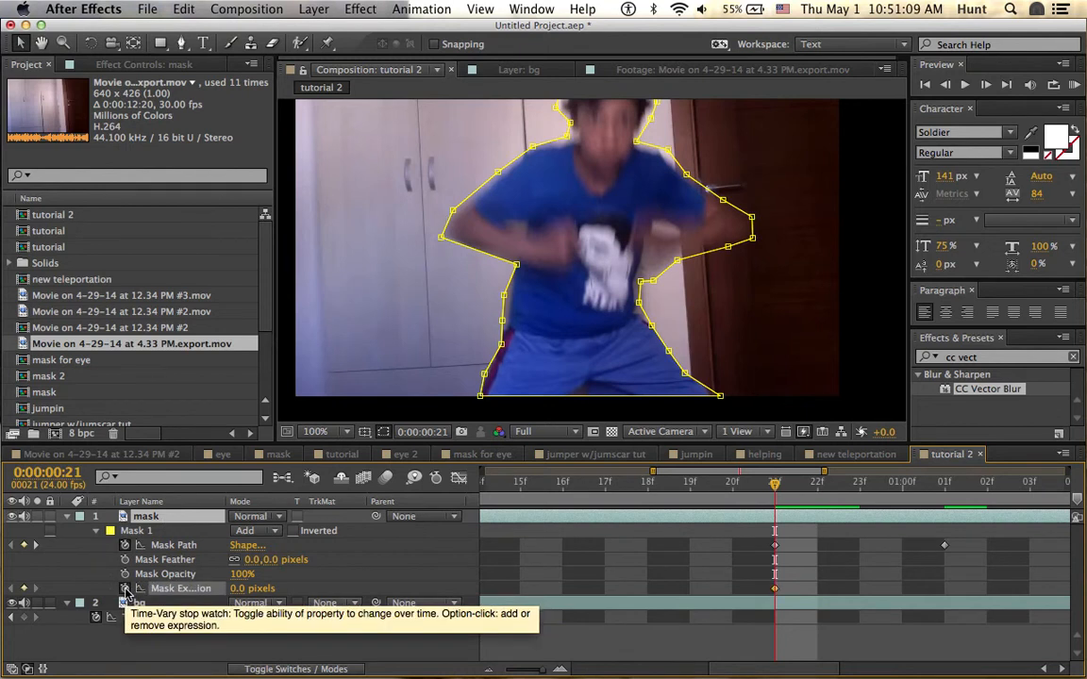
{"action": "left_click_drag", "start_coordinate": [247, 588], "coordinate": [290, 582]}
{"action": "left_click", "coordinate": [240, 590]}
{"action": "type", "text": "0"}
{"action": "key", "text": "Return"}
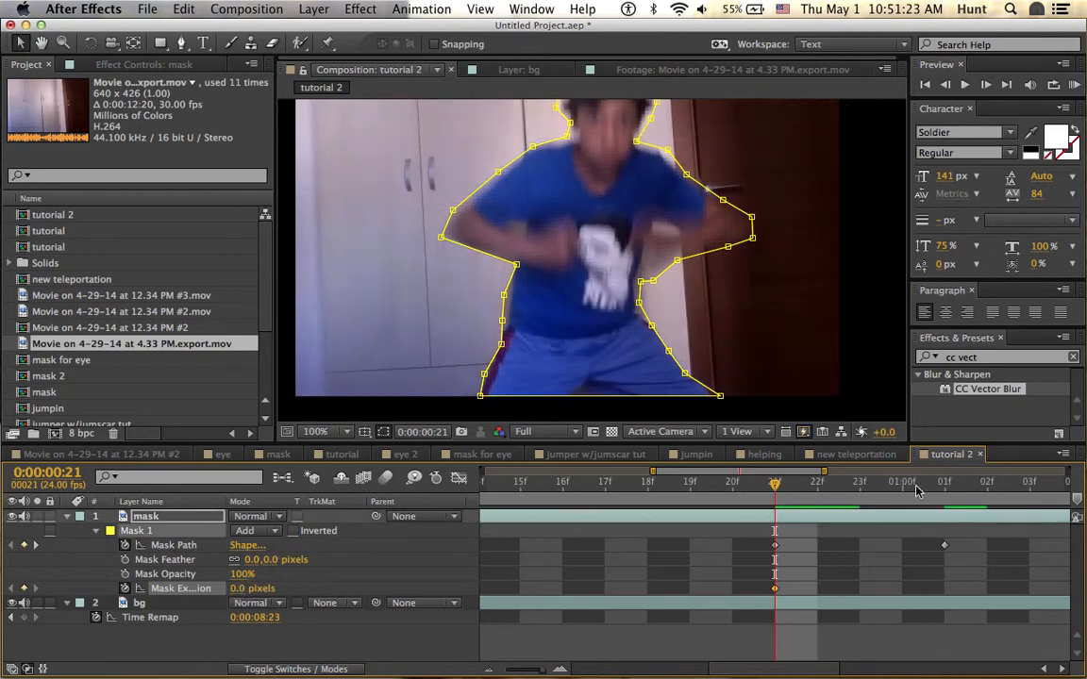
Set Mask Expansion to -109 pixels at 0:00:01:01 so the masked person shrinks away.
{"action": "left_click", "coordinate": [945, 488]}
{"action": "left_click_drag", "start_coordinate": [236, 594], "coordinate": [159, 604]}
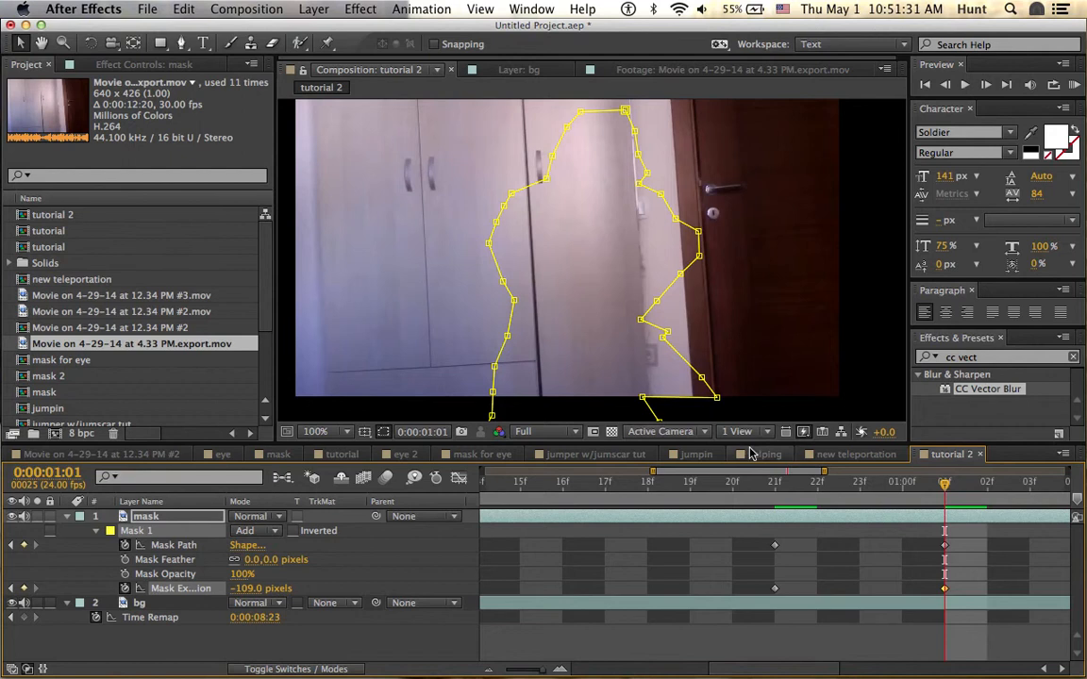
{"action": "left_click", "coordinate": [380, 648]}
Set Mask 1's feather to 25 pixels and check the shrinking effect between the keyframes.
{"action": "left_click_drag", "start_coordinate": [943, 484], "coordinate": [868, 496]}
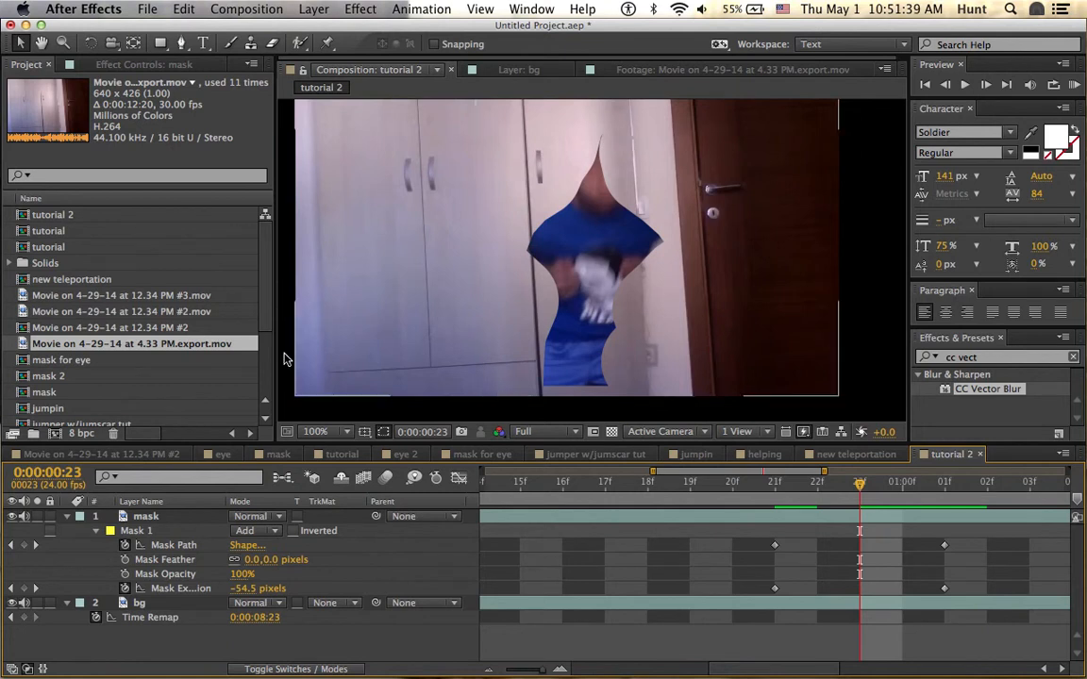
{"action": "left_click", "coordinate": [251, 560]}
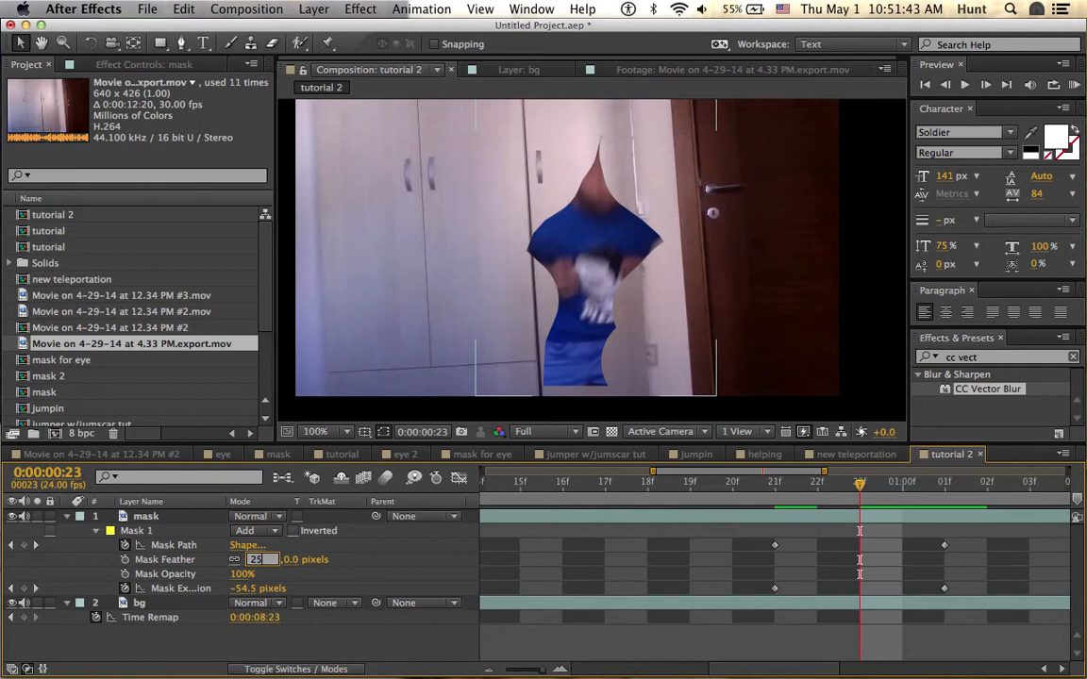
{"action": "key", "text": "Return"}
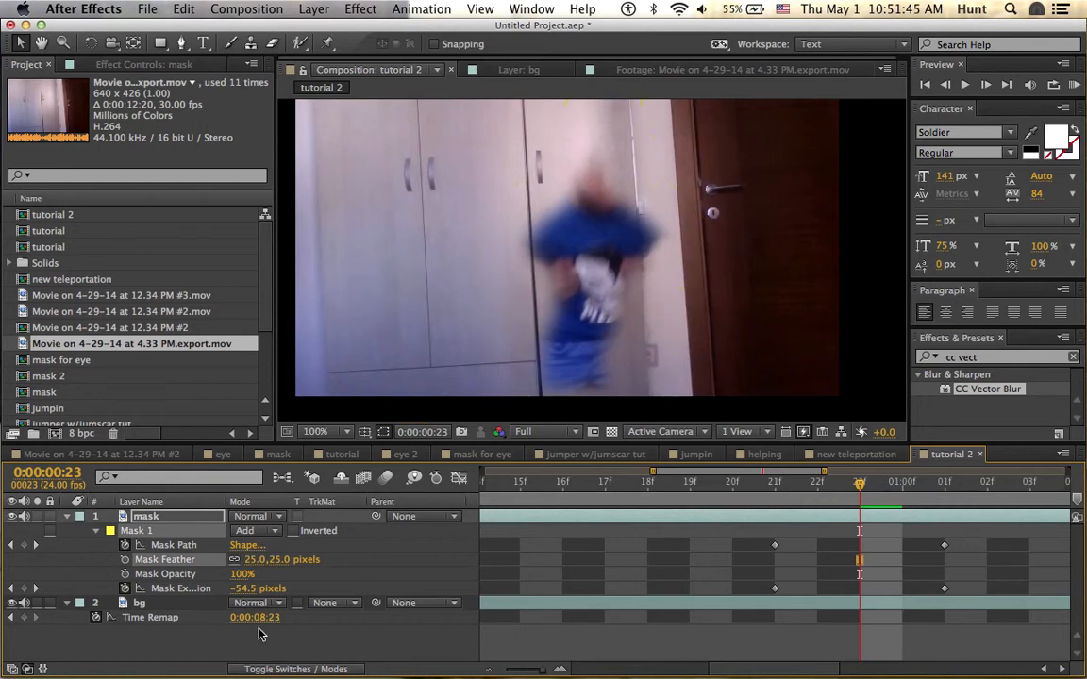
{"action": "left_click", "coordinate": [261, 634]}
{"action": "left_click_drag", "start_coordinate": [859, 484], "coordinate": [813, 487]}
{"action": "left_click_drag", "start_coordinate": [840, 490], "coordinate": [772, 495]}
{"action": "left_click_drag", "start_coordinate": [896, 493], "coordinate": [789, 507]}
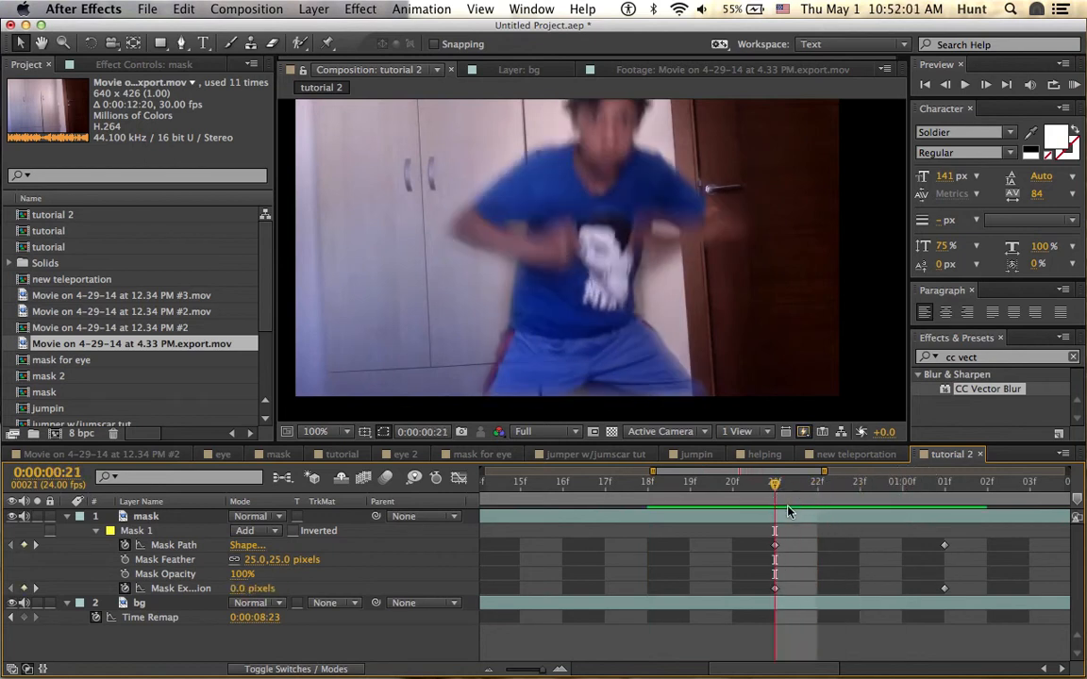
Duplicate the mask layer and delete all masks from the duplicate, mask 2.
{"action": "left_click", "coordinate": [147, 517]}
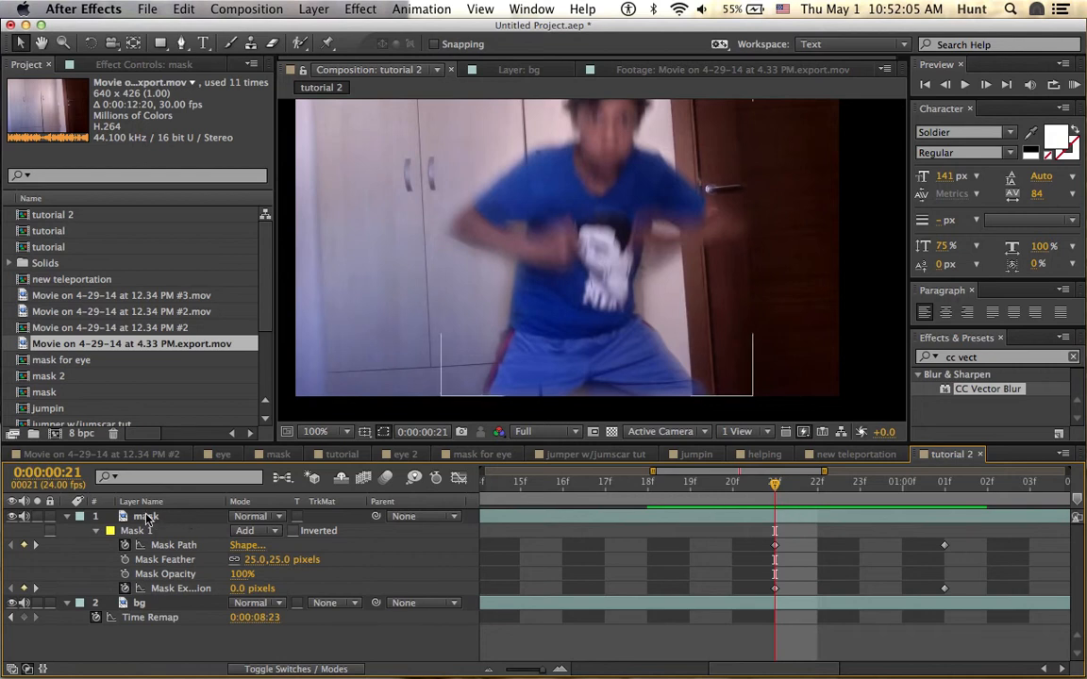
{"action": "left_click", "coordinate": [146, 521]}
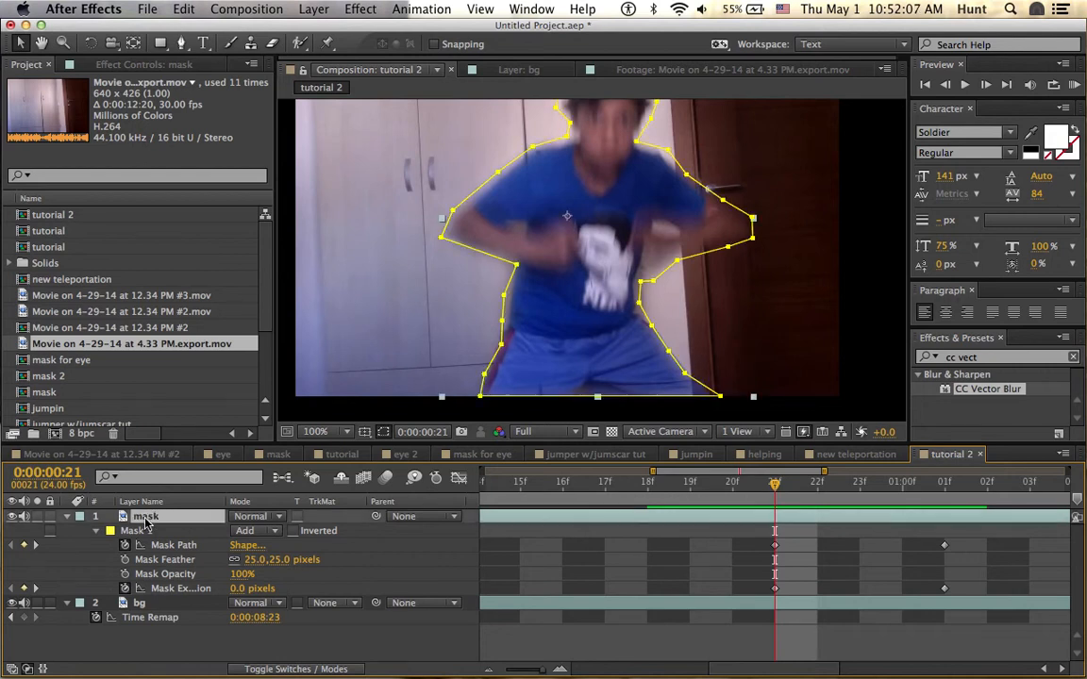
{"action": "key", "text": "super+d"}
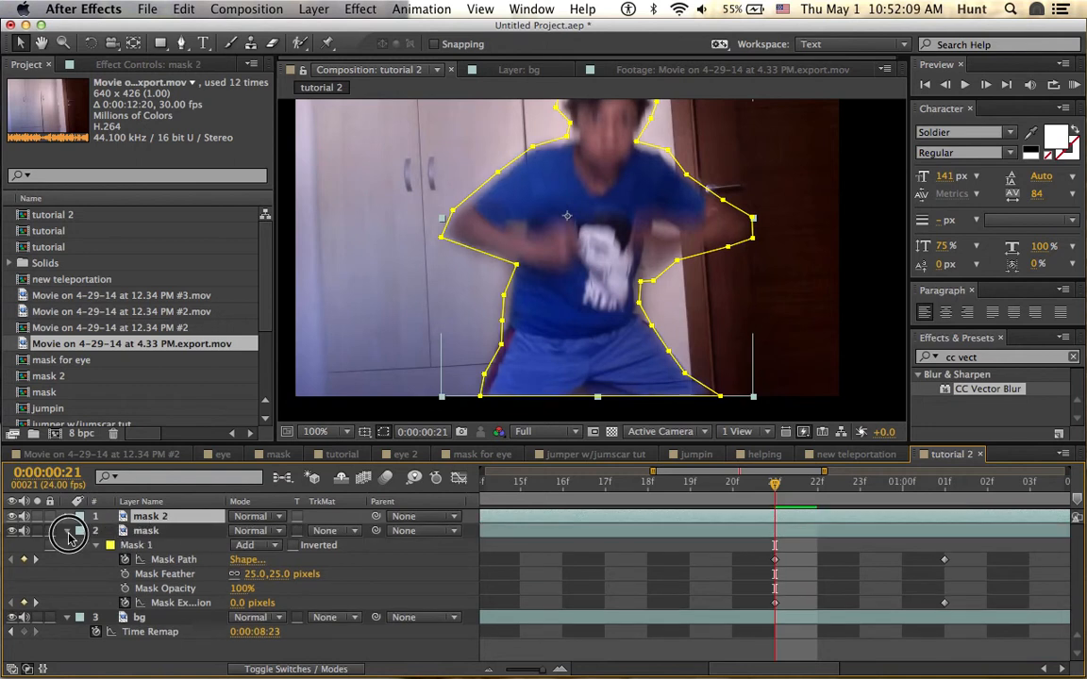
{"action": "left_click", "coordinate": [67, 530]}
{"action": "left_click", "coordinate": [67, 517]}
{"action": "left_click", "coordinate": [99, 533]}
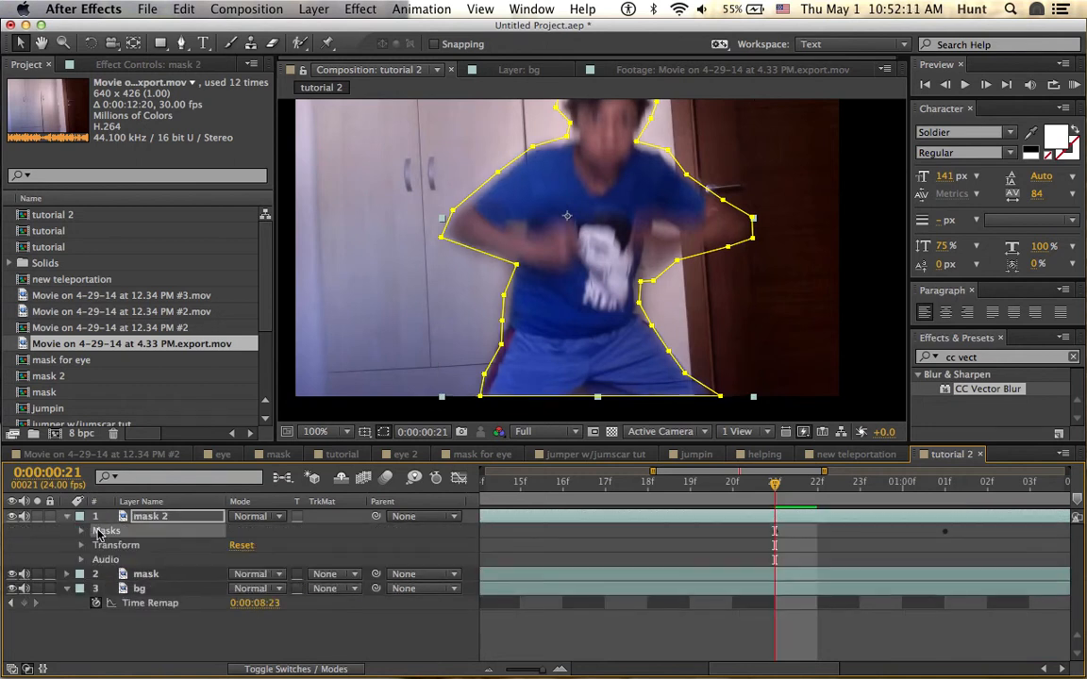
{"action": "key", "text": "Delete"}
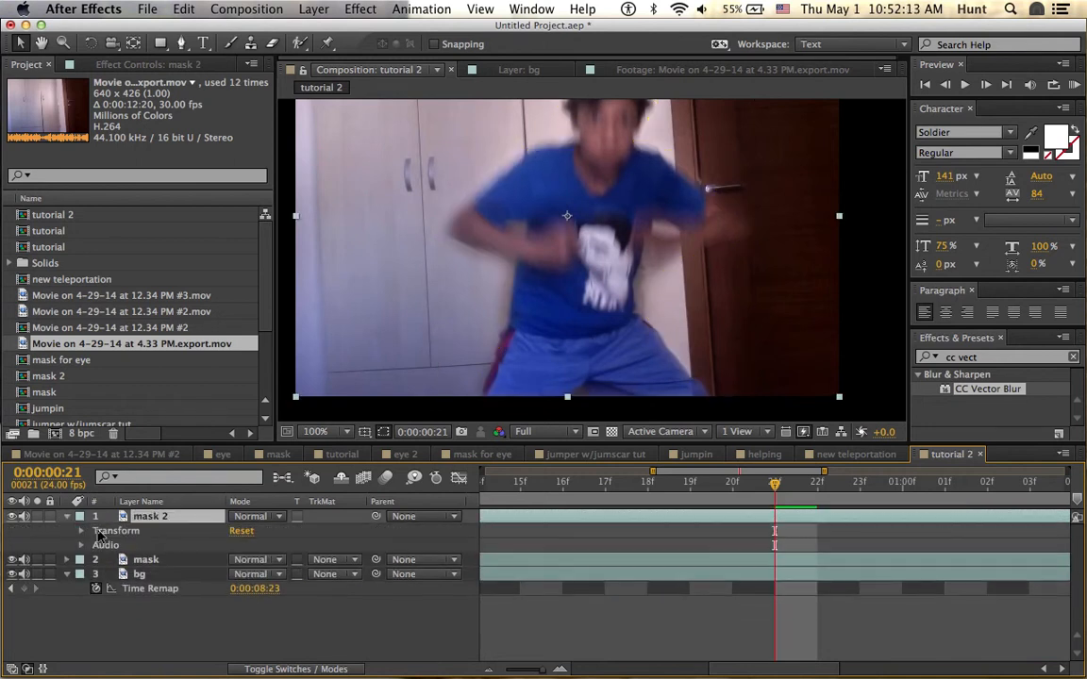
{"action": "left_click", "coordinate": [82, 532]}
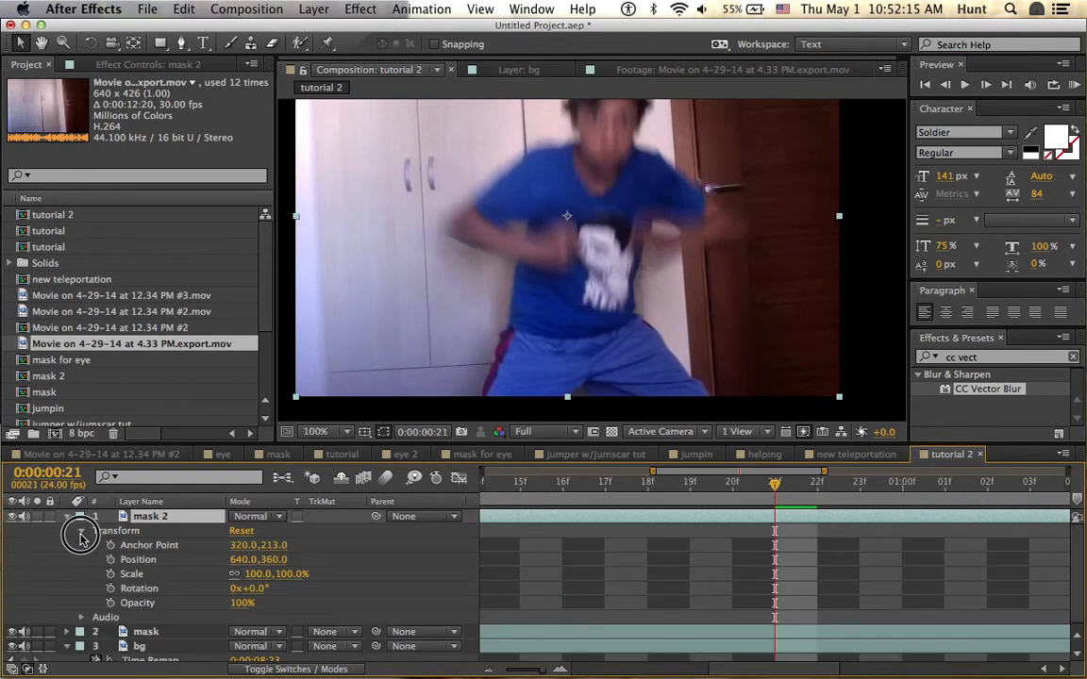
{"action": "left_click", "coordinate": [81, 532]}
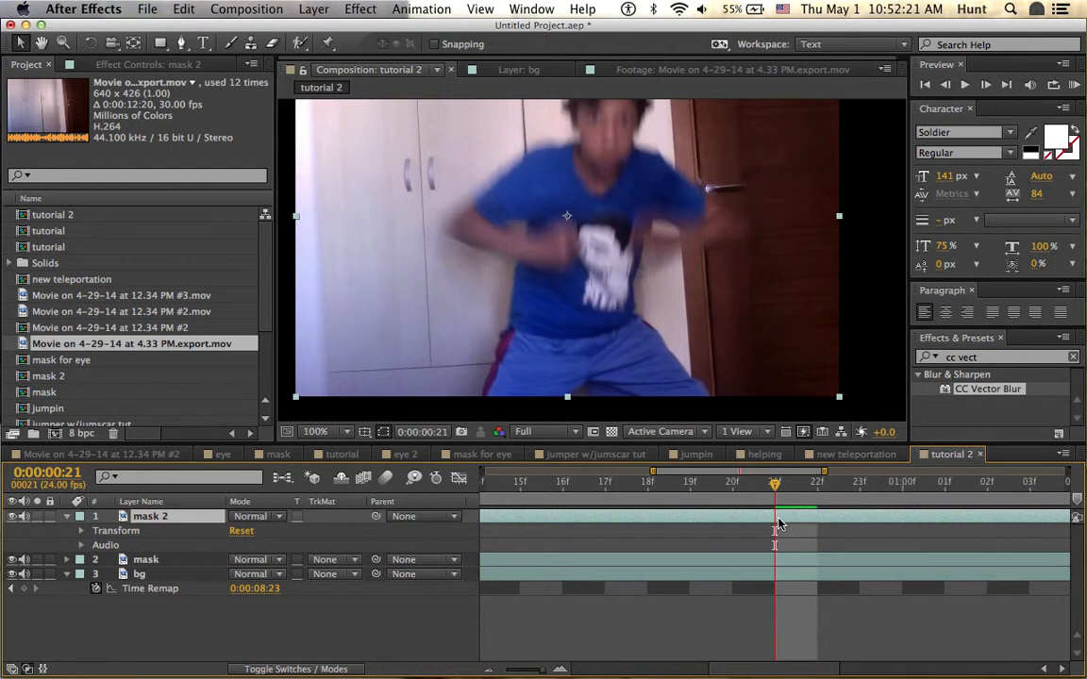
Trim the mask layer to start at 0:00:00:21 and mask 2 to end at that frame.
{"action": "left_click", "coordinate": [774, 563]}
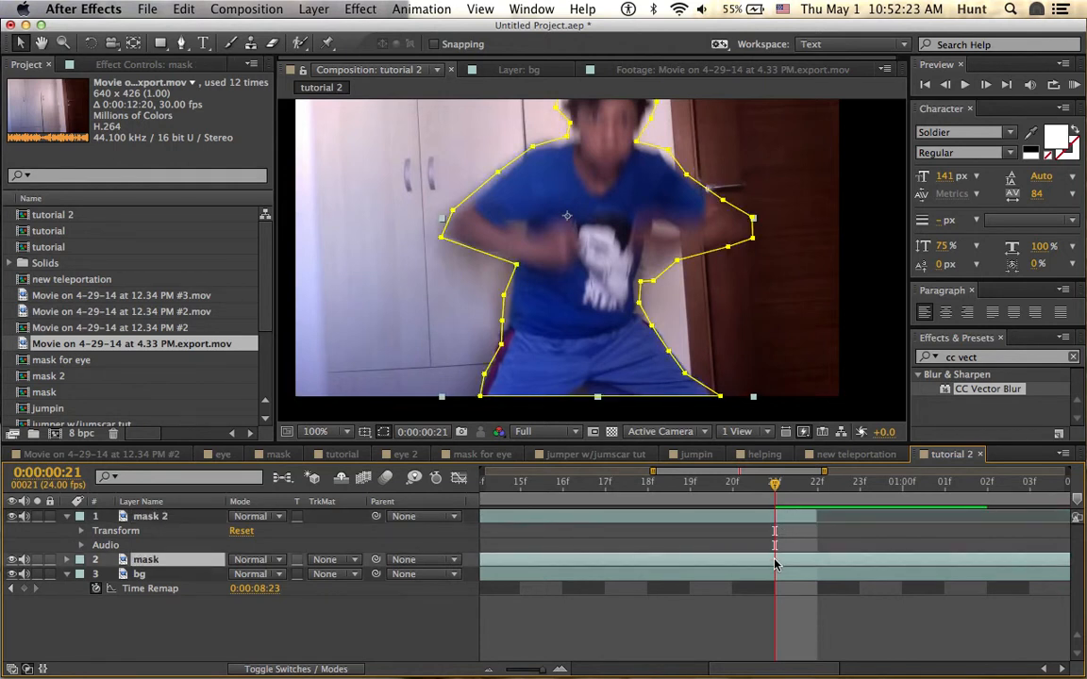
{"action": "key", "text": "alt+["}
{"action": "left_click", "coordinate": [412, 652]}
Preview the composition from its beginning through the teleport and stop at 0:00:01:06.
{"action": "left_click_drag", "start_coordinate": [774, 481], "coordinate": [462, 478]}
{"action": "left_click_drag", "start_coordinate": [543, 674], "coordinate": [500, 672]}
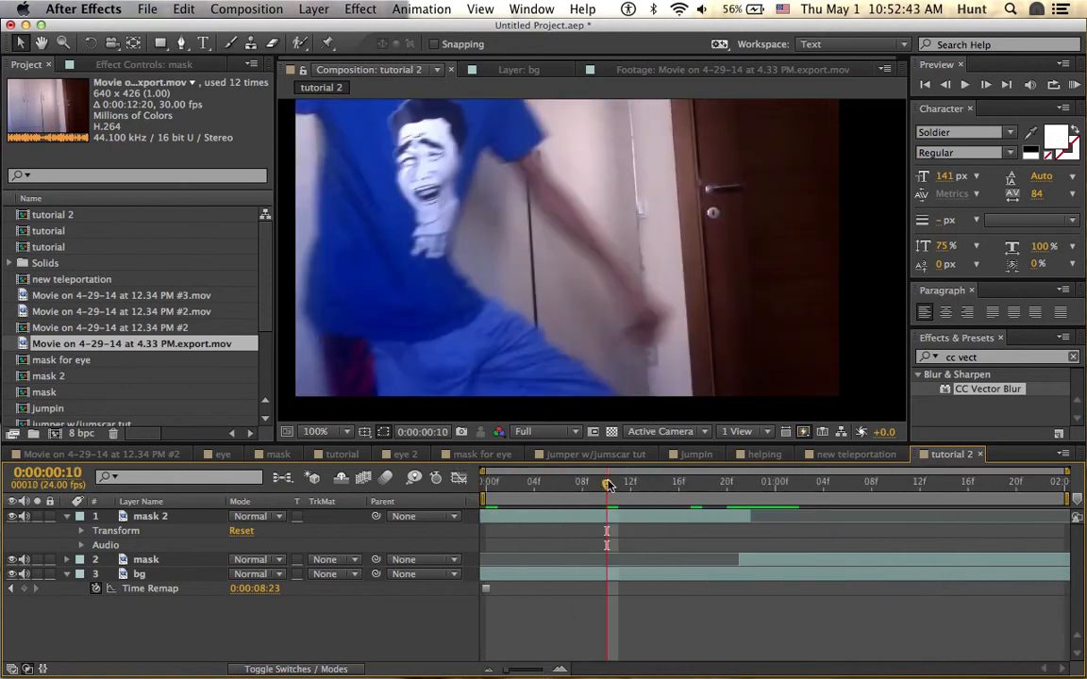
{"action": "key", "text": "Home"}
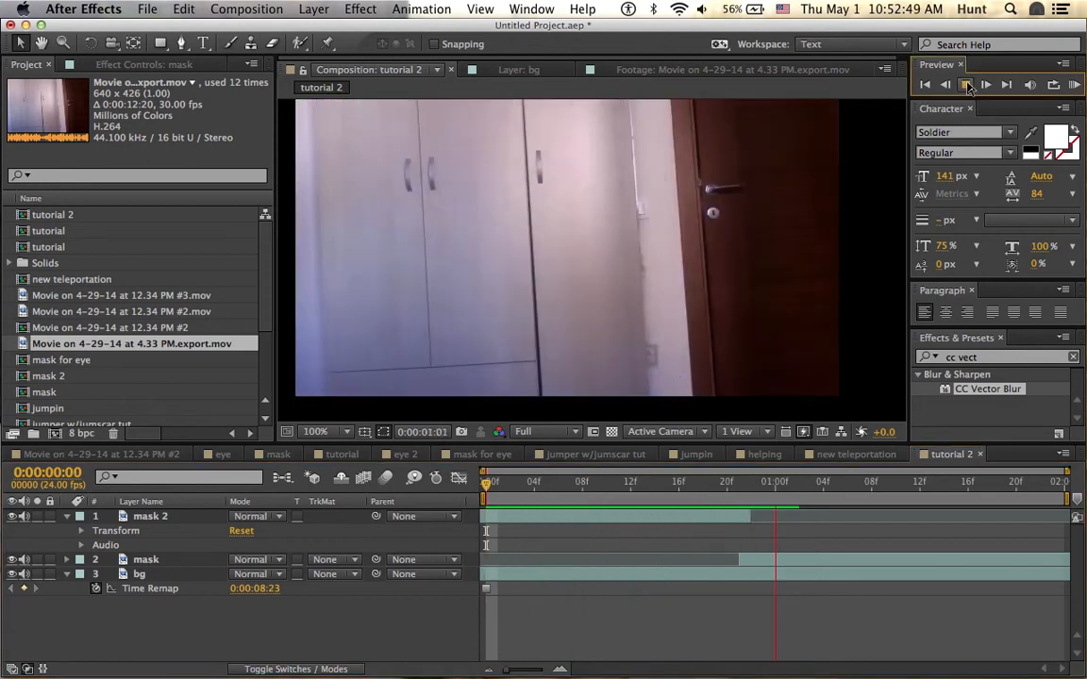
{"action": "left_click", "coordinate": [967, 85]}
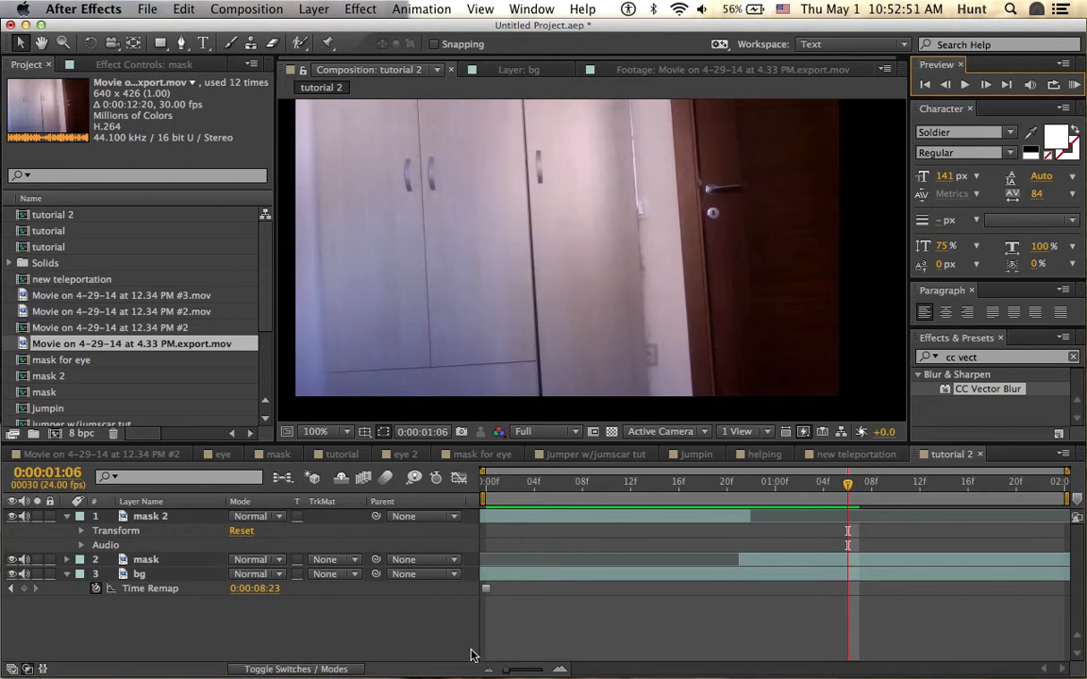
Find the Turbulent Displace effect and apply it to the mask layer with the current time at 0:00:00:23.
{"action": "left_click_drag", "start_coordinate": [496, 666], "coordinate": [585, 670]}
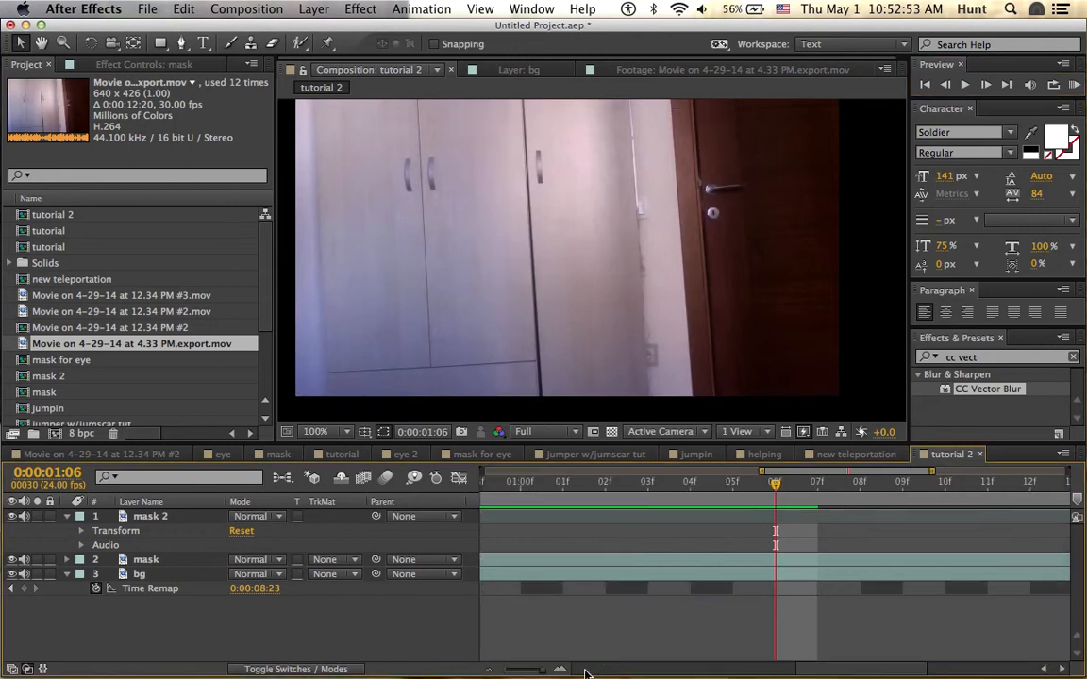
{"action": "left_click", "coordinate": [67, 516]}
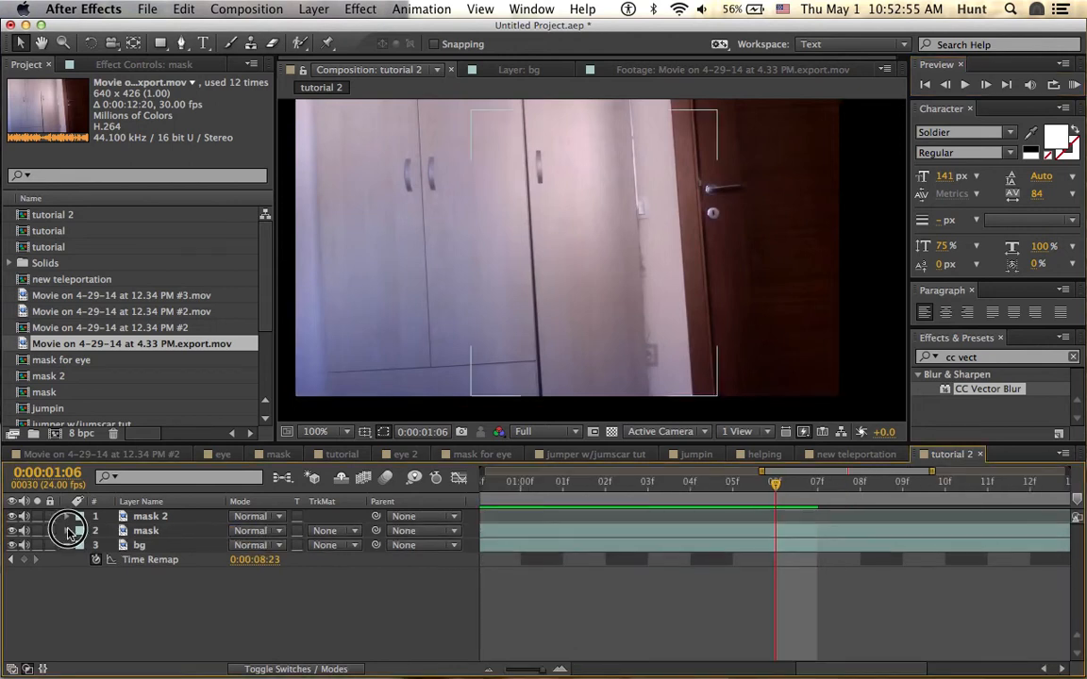
{"action": "left_click", "coordinate": [67, 531]}
{"action": "scroll", "coordinate": [704, 553], "scroll_direction": "left", "scroll_amount": 8}
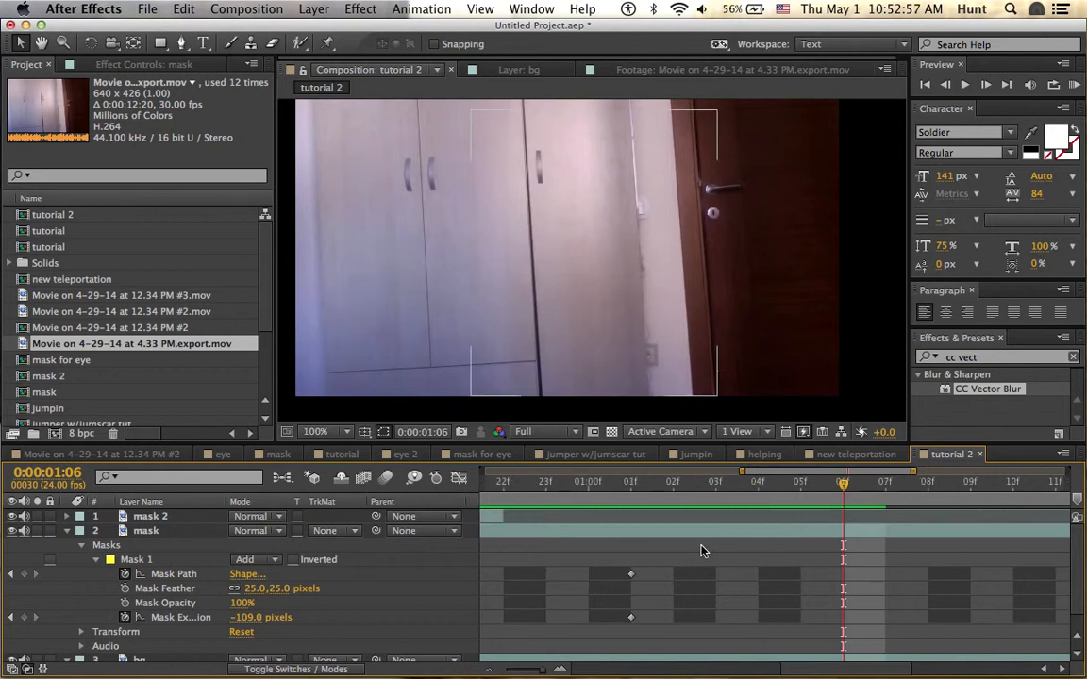
{"action": "left_click", "coordinate": [668, 483]}
{"action": "left_click_drag", "start_coordinate": [672, 485], "coordinate": [738, 490]}
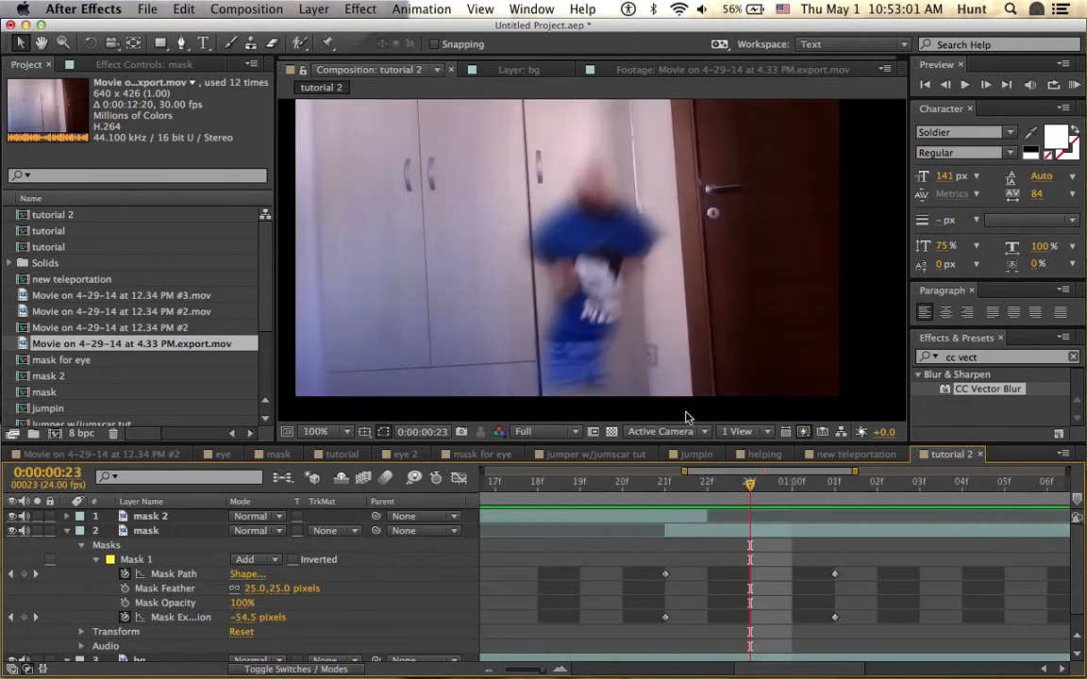
{"action": "left_click", "coordinate": [165, 532]}
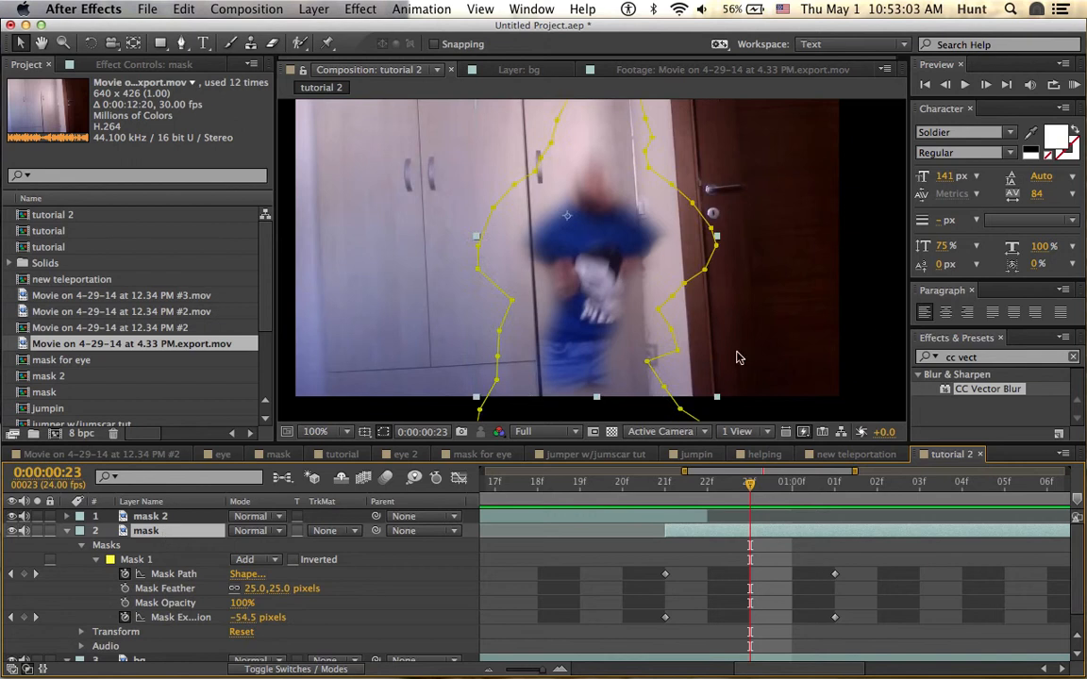
{"action": "left_click_drag", "start_coordinate": [984, 361], "coordinate": [922, 366]}
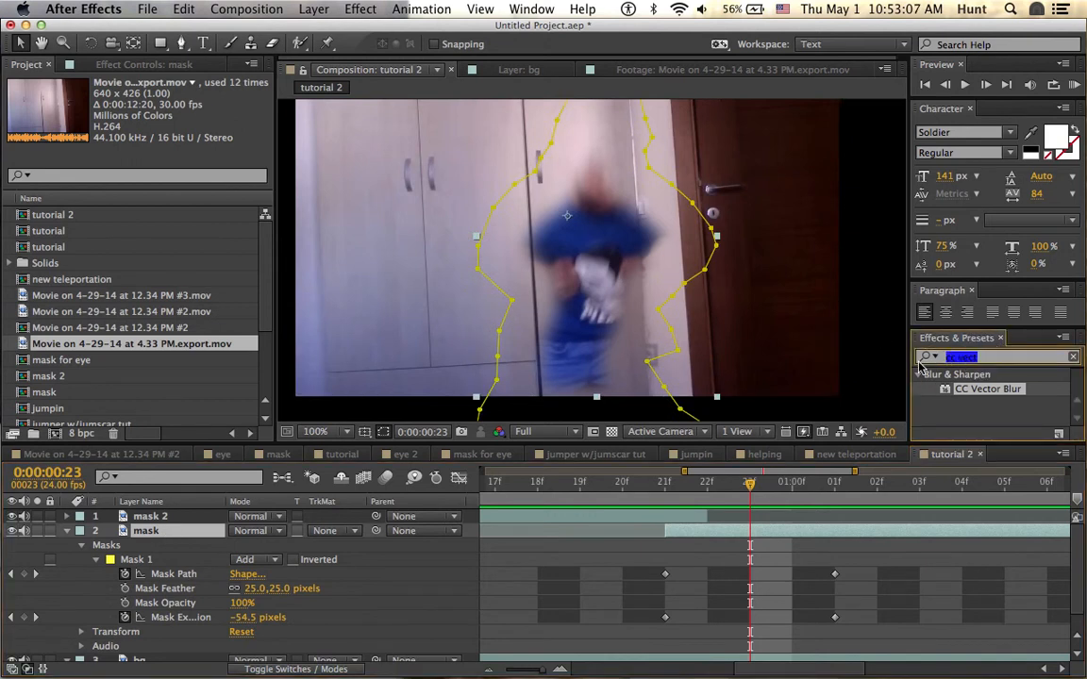
{"action": "type", "text": "turb"}
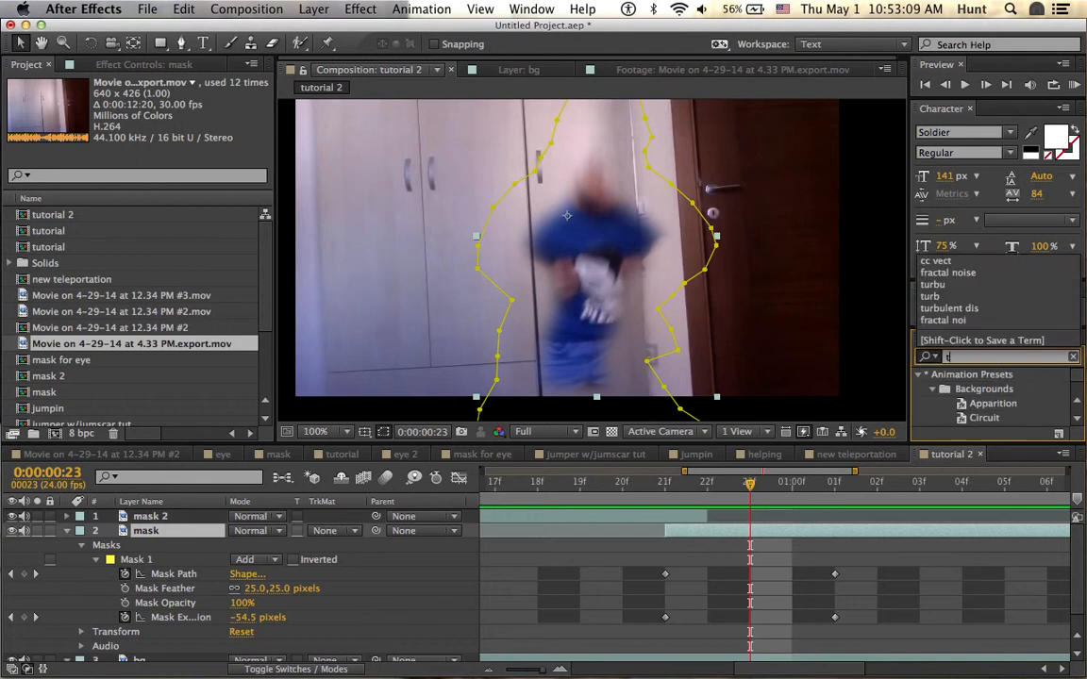
{"action": "left_click_drag", "start_coordinate": [964, 390], "coordinate": [174, 531]}
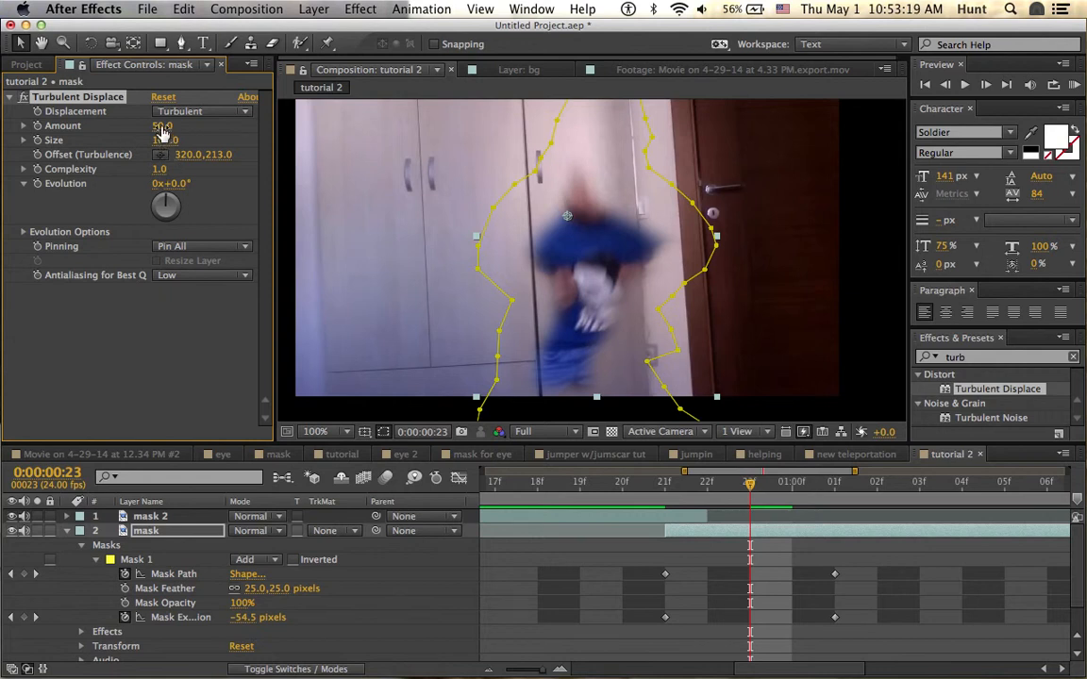
Set Turbulent Displace to Amount 187 and Size 2 on the mask layer, and check the distortion around 0:00:00:22.
{"action": "left_click_drag", "start_coordinate": [164, 132], "coordinate": [53, 151]}
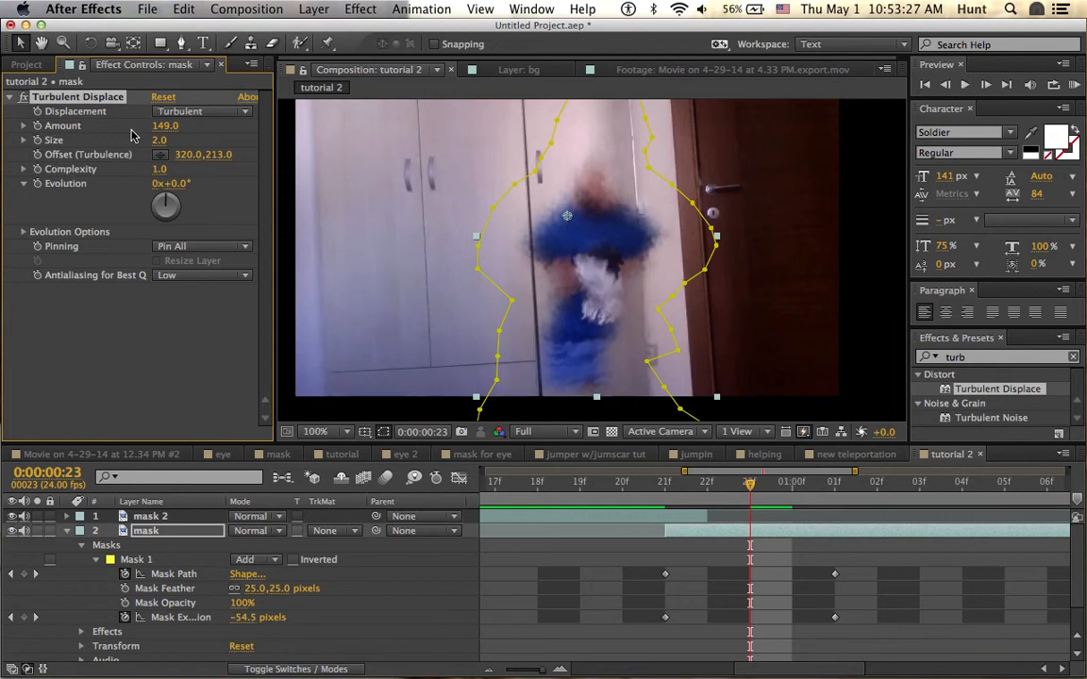
{"action": "mouse_move", "coordinate": [161, 128]}
{"action": "left_mouse_down"}
{"action": "mouse_move", "coordinate": [184, 130]}
{"action": "mouse_move", "coordinate": [170, 116]}
{"action": "mouse_move", "coordinate": [177, 126]}
{"action": "left_mouse_up"}
{"action": "left_click", "coordinate": [67, 532]}
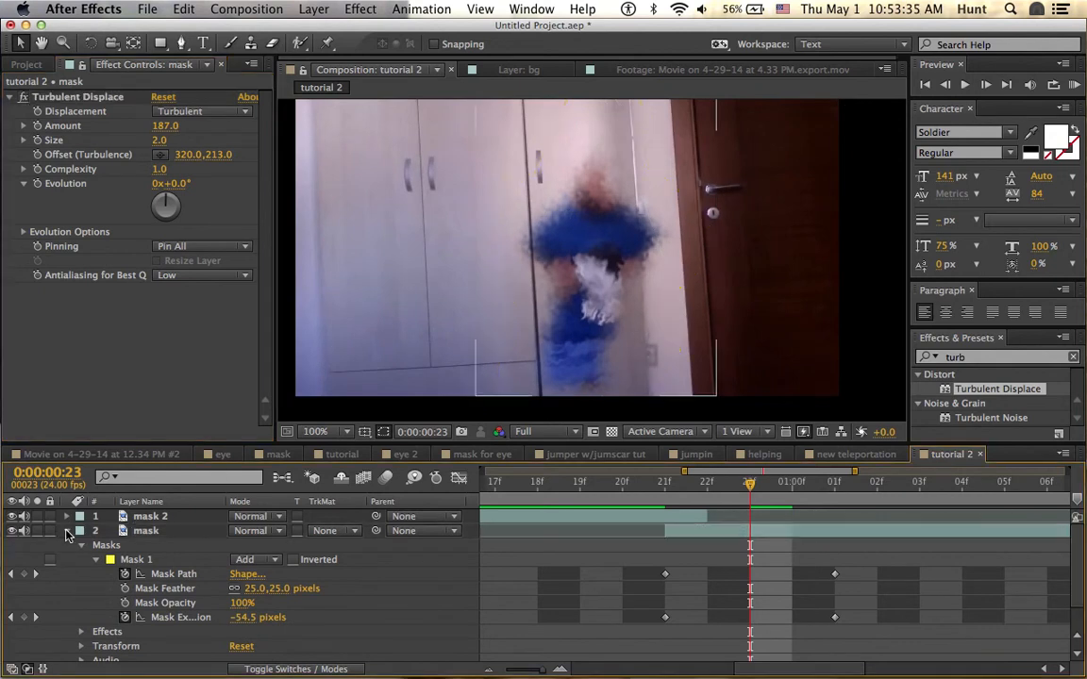
{"action": "left_click_drag", "start_coordinate": [739, 485], "coordinate": [692, 500]}
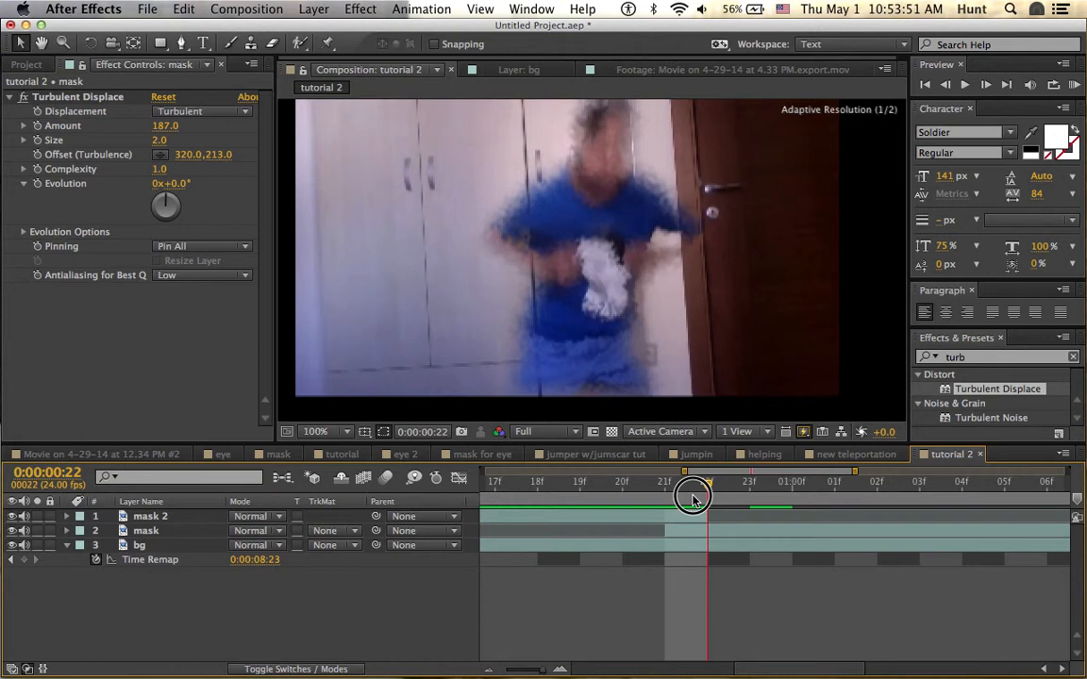
{"action": "left_click_drag", "start_coordinate": [681, 497], "coordinate": [707, 486]}
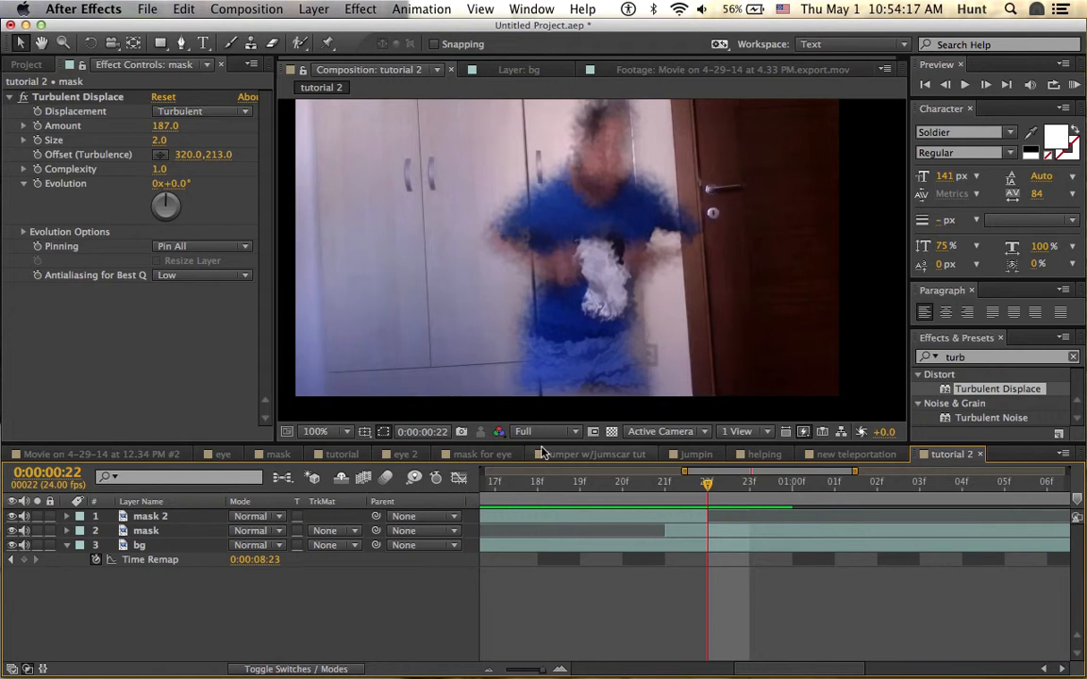
Scrub through the jumper w/jumscar tut composition to examine its jumpscar effect, and return to tutorial 2.
{"action": "left_click", "coordinate": [595, 453]}
{"action": "left_click_drag", "start_coordinate": [775, 486], "coordinate": [1041, 486]}
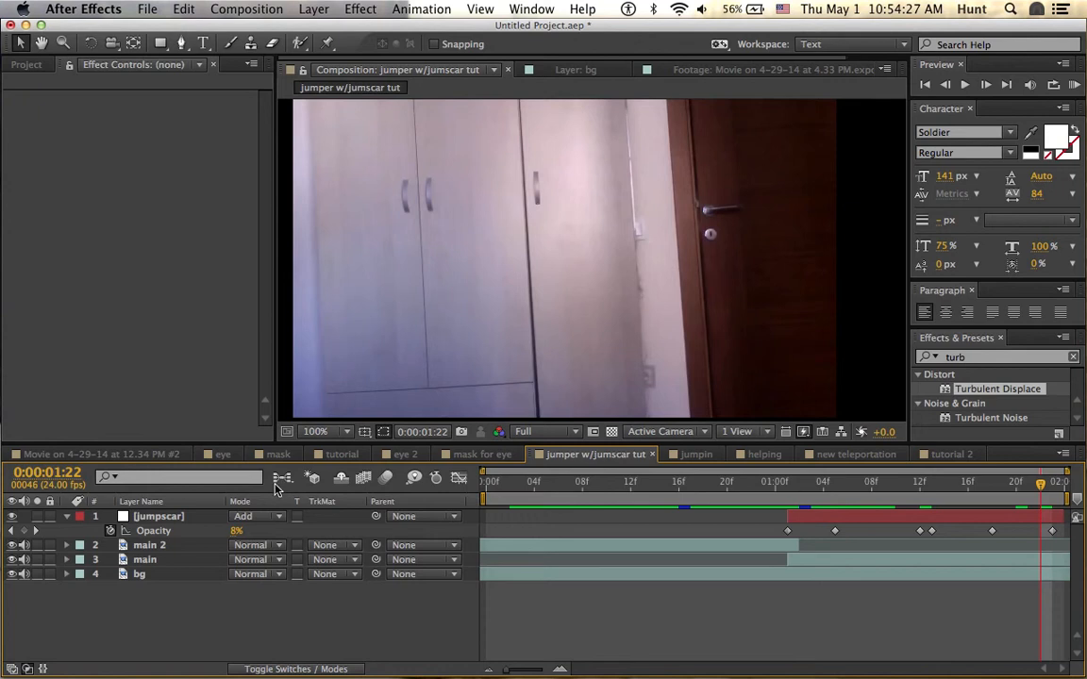
{"action": "left_click", "coordinate": [949, 454]}
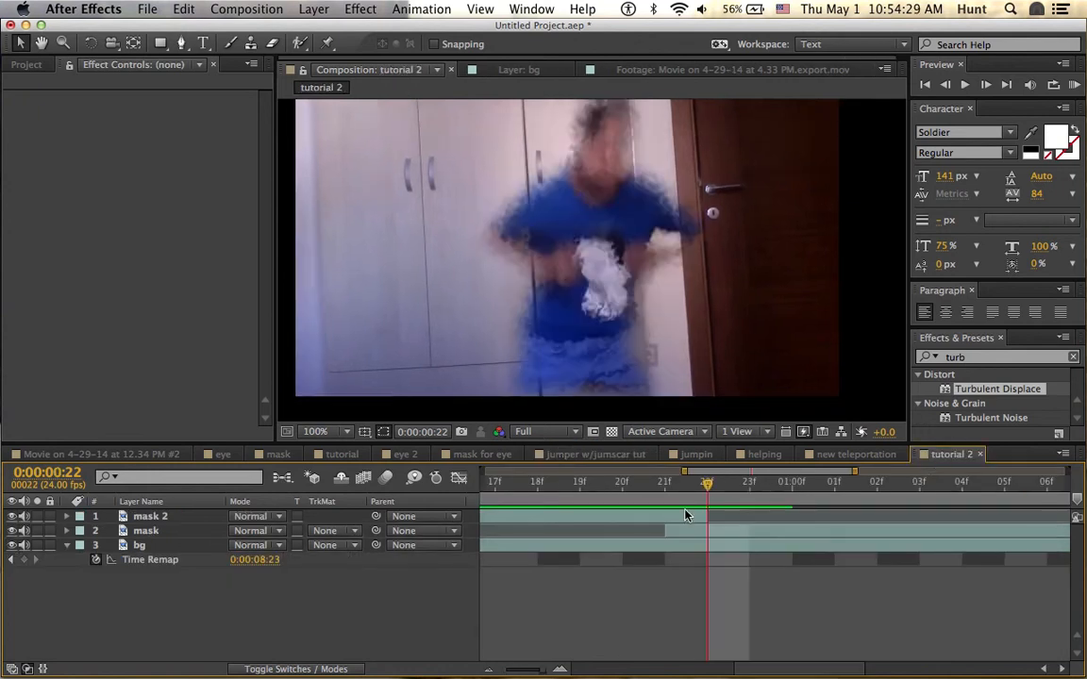
Create a white 1280 × 720 px solid named jumpscar above the mask layers in tutorial 2.
{"action": "mouse_move", "coordinate": [710, 495]}
{"action": "left_mouse_down"}
{"action": "mouse_move", "coordinate": [704, 484]}
{"action": "mouse_move", "coordinate": [683, 486]}
{"action": "mouse_move", "coordinate": [703, 488]}
{"action": "left_mouse_up"}
{"action": "left_click", "coordinate": [66, 530]}
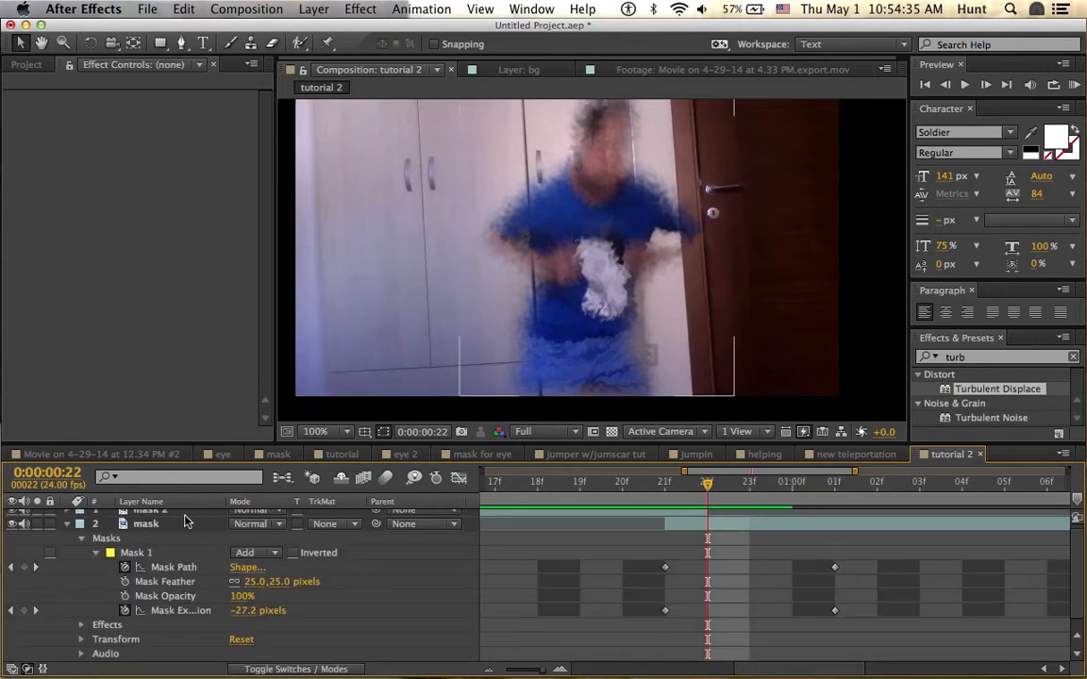
{"action": "left_click_drag", "start_coordinate": [732, 482], "coordinate": [707, 489]}
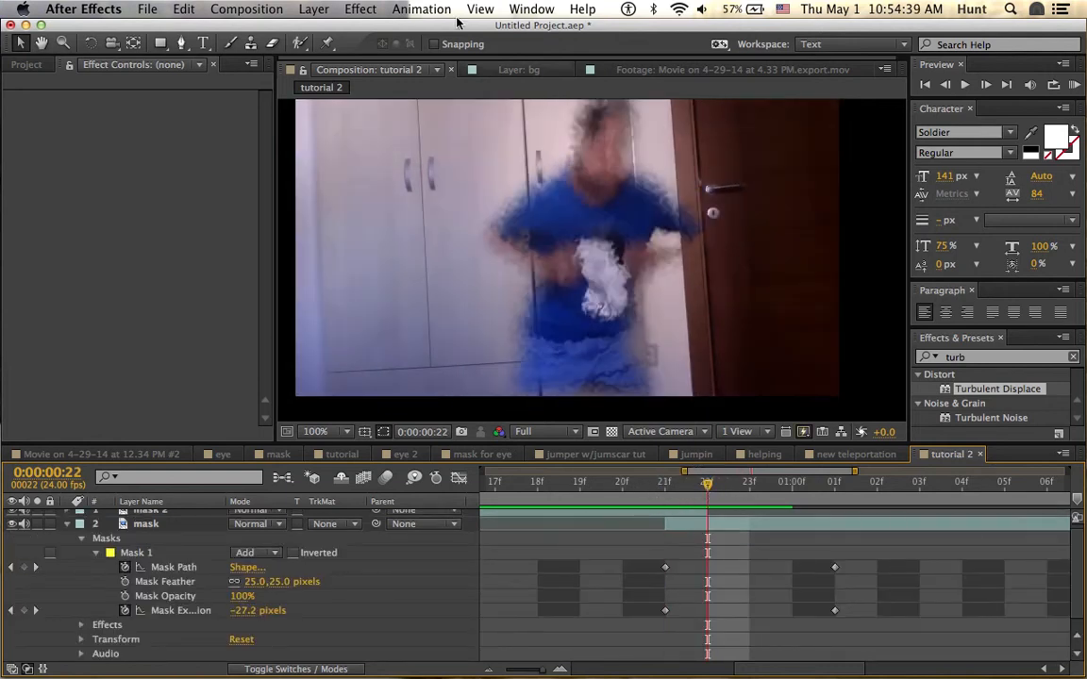
{"action": "left_click", "coordinate": [317, 10]}
{"action": "mouse_move", "coordinate": [321, 30]}
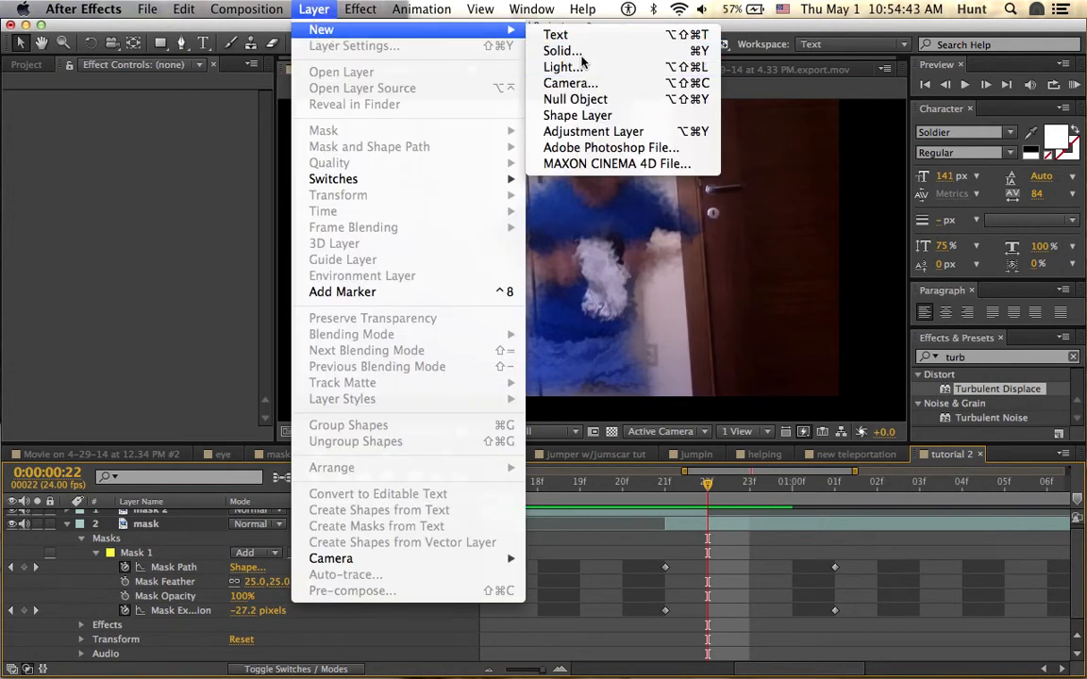
{"action": "left_click", "coordinate": [581, 57]}
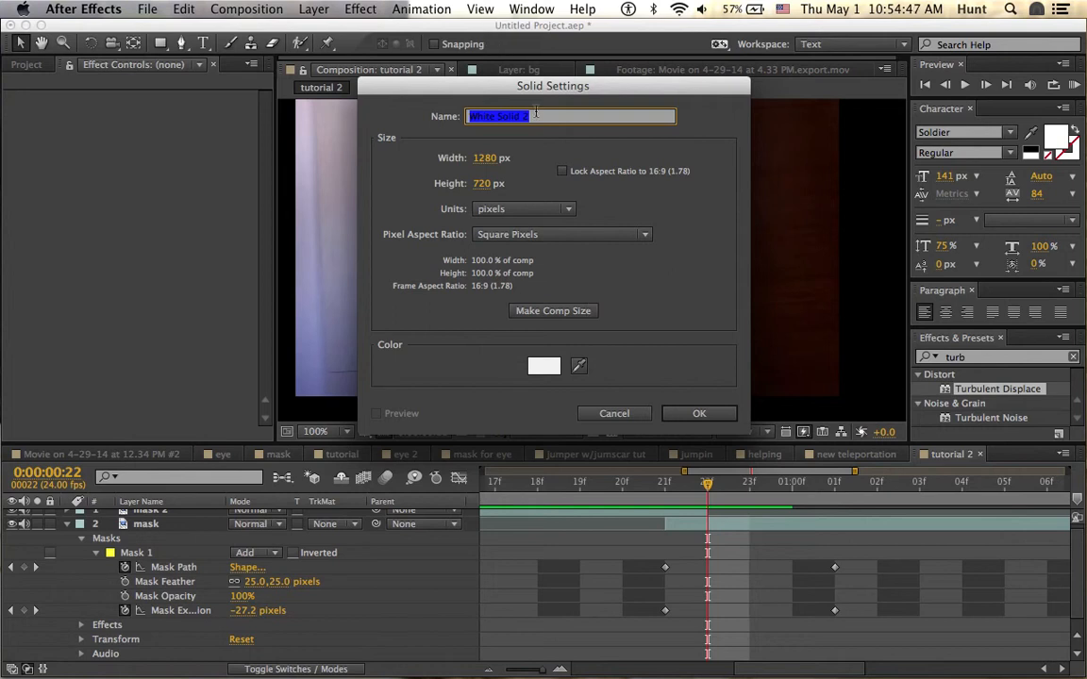
{"action": "type", "text": "jumpscar"}
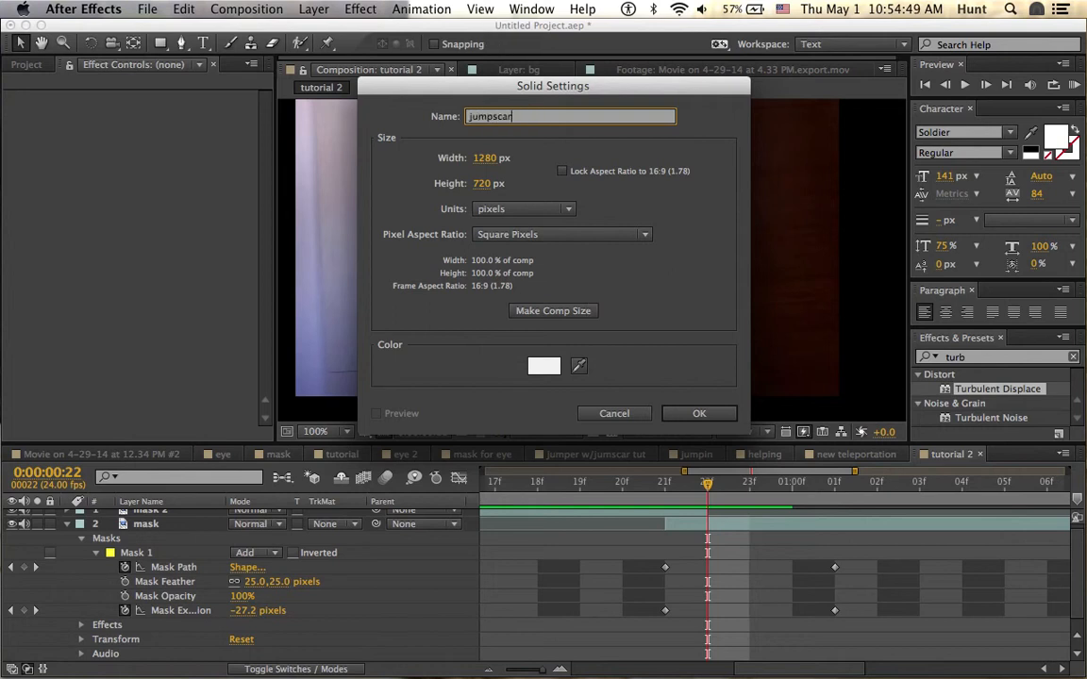
{"action": "left_click_drag", "start_coordinate": [697, 408], "coordinate": [662, 344]}
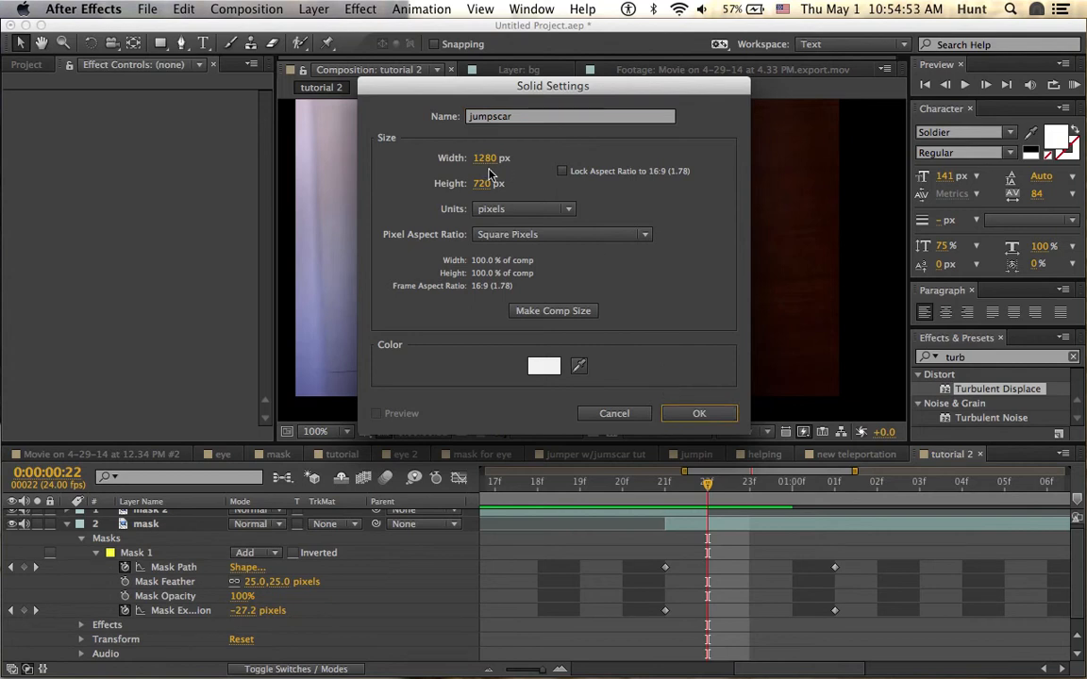
{"action": "left_click", "coordinate": [697, 413]}
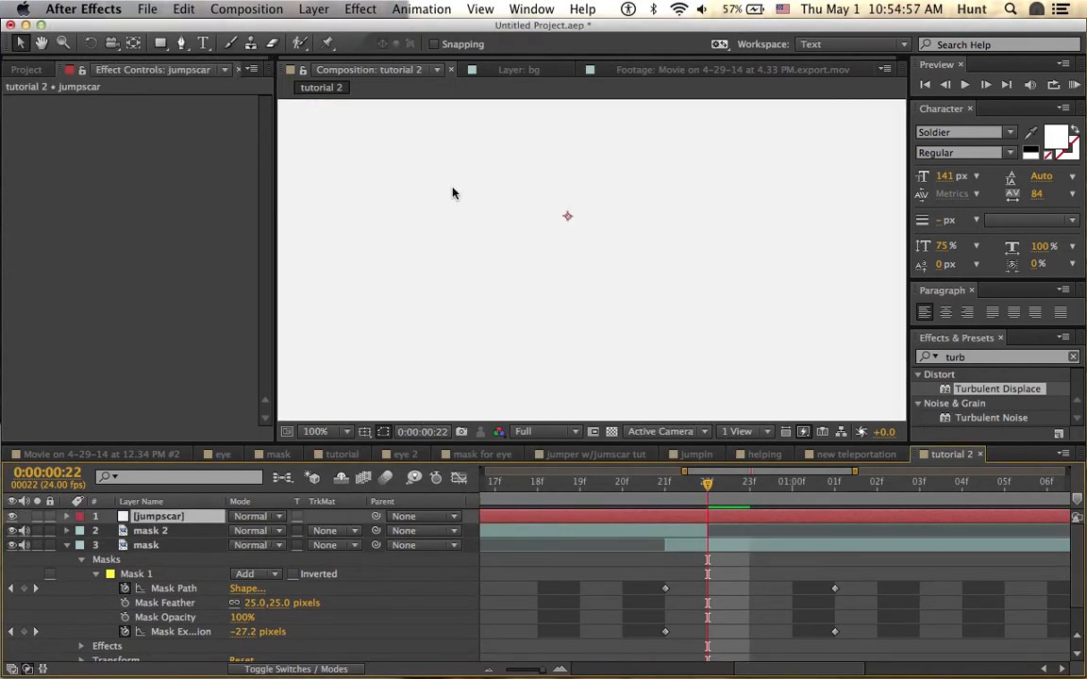
Find the Fractal Noise effect and apply it to the jumpscar solid.
{"action": "left_click", "coordinate": [981, 361]}
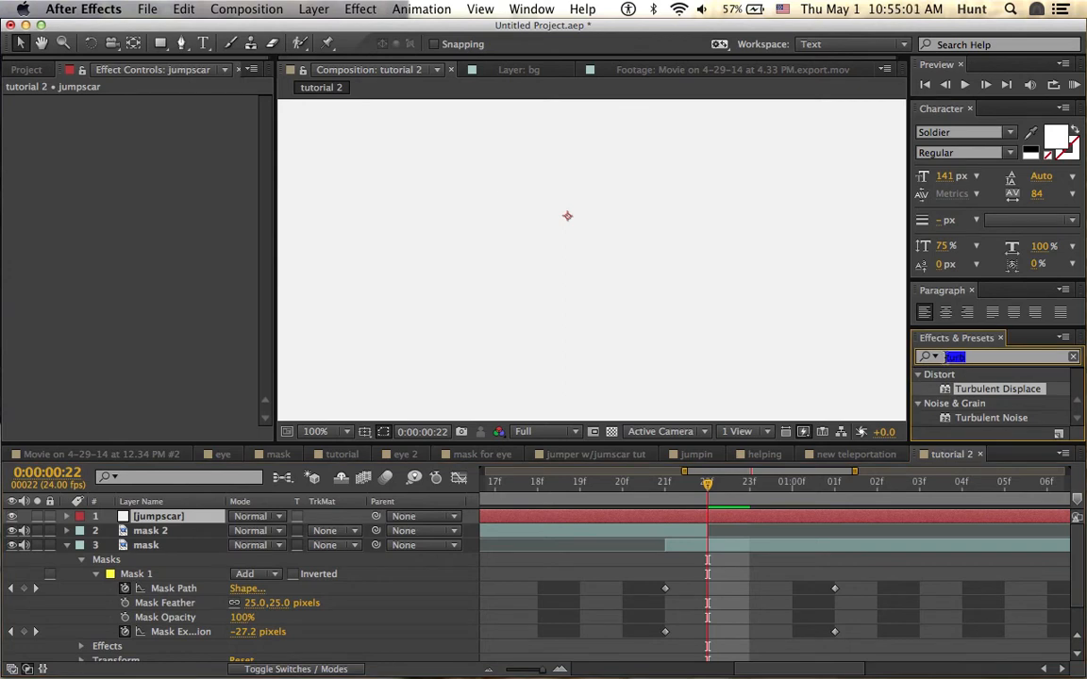
{"action": "type", "text": "fractal"}
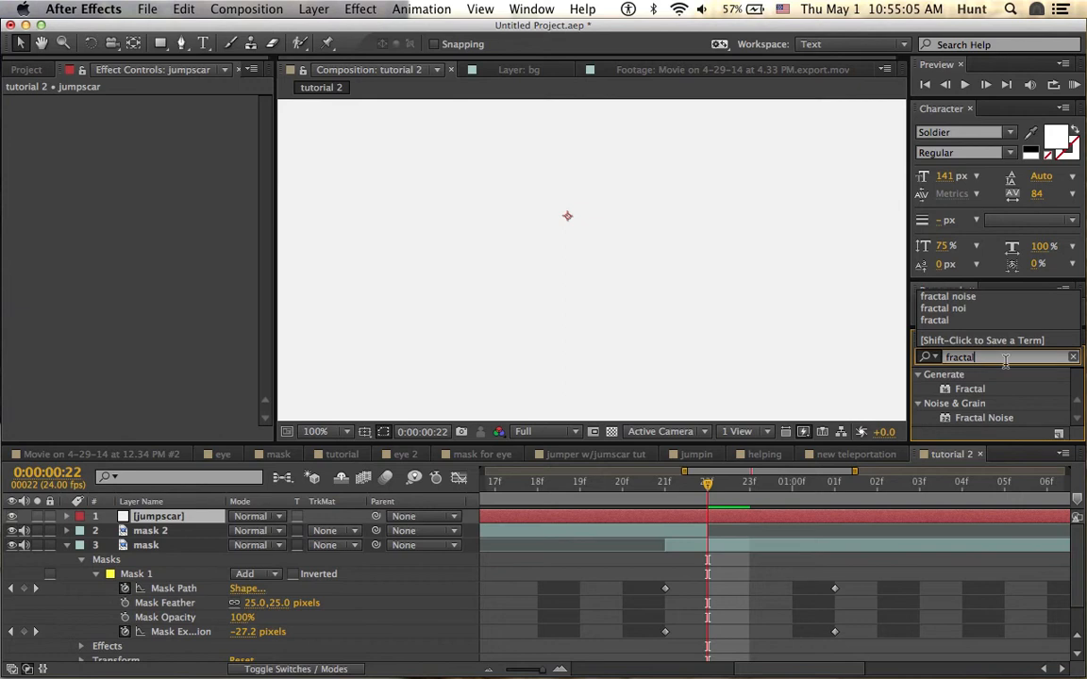
{"action": "type", "text": " noise"}
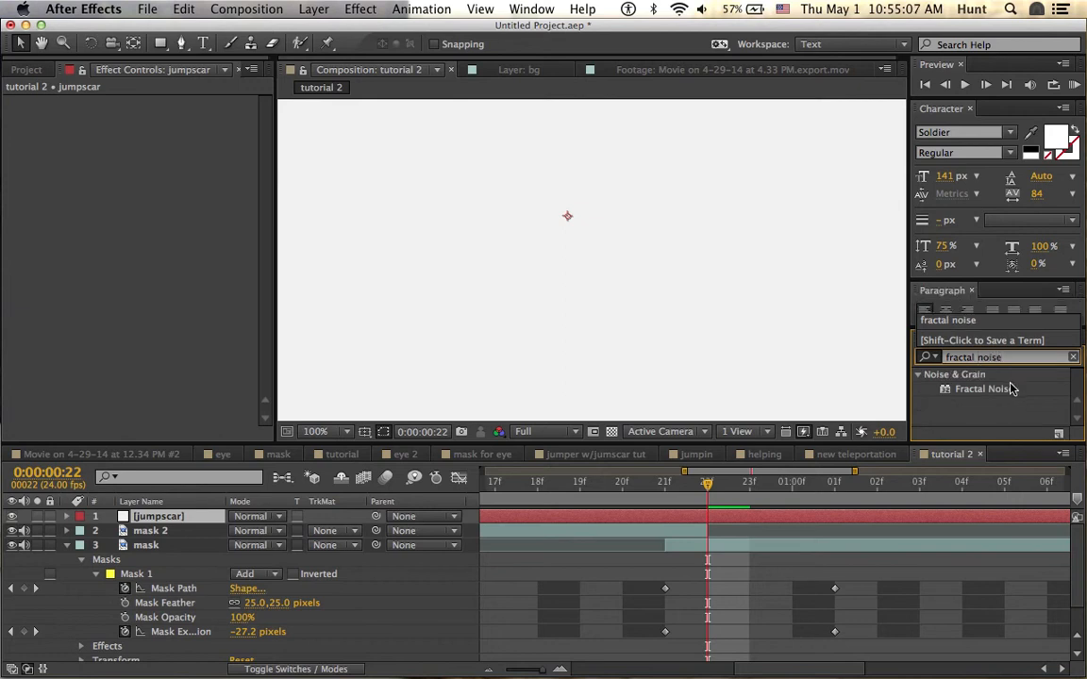
{"action": "left_click", "coordinate": [1010, 388]}
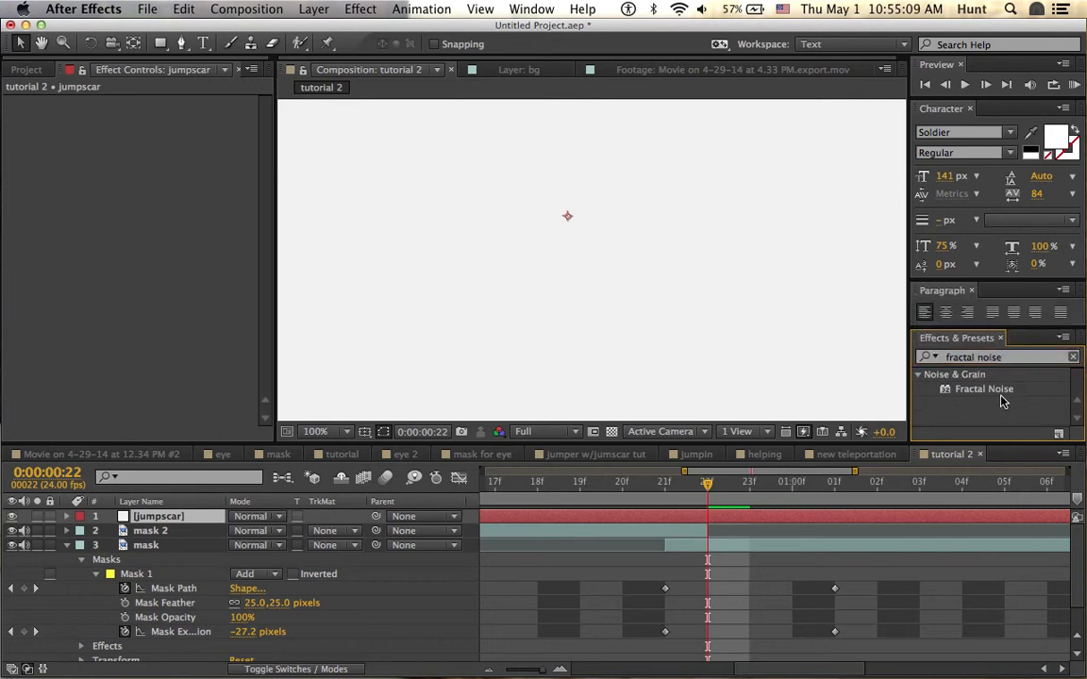
{"action": "left_click", "coordinate": [1002, 395]}
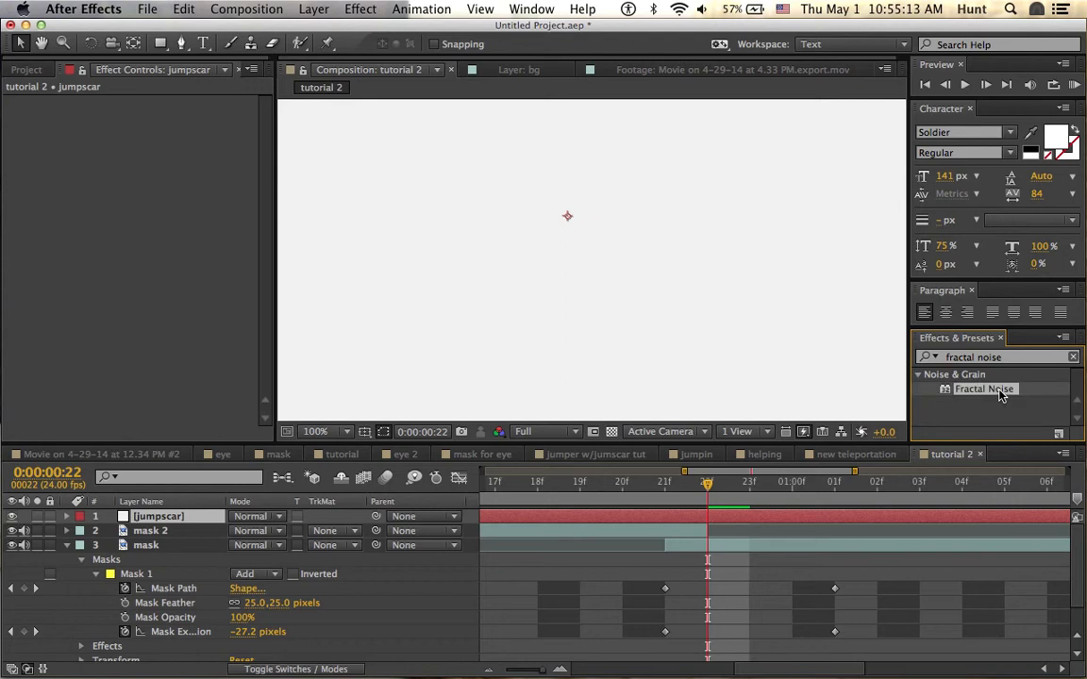
{"action": "double_click", "coordinate": [985, 390]}
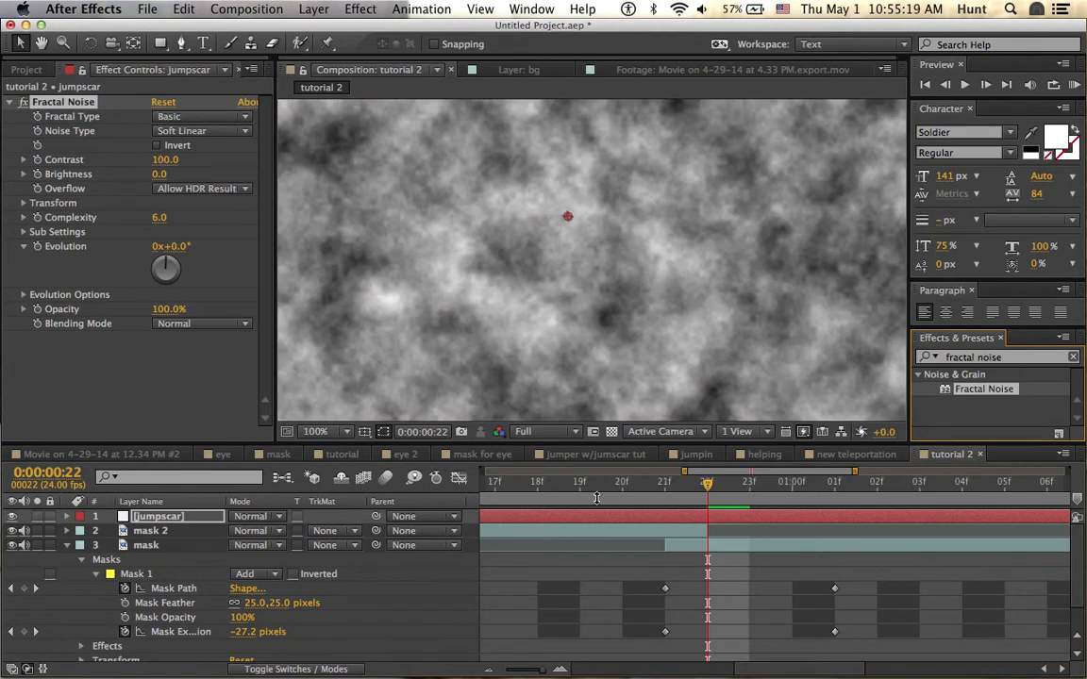
Check the jumpscar settings in jumper w/jumscar tut, and set the tutorial 2 solid's Fractal Noise to Contrast 240 and Brightness -47.
{"action": "left_click", "coordinate": [555, 455]}
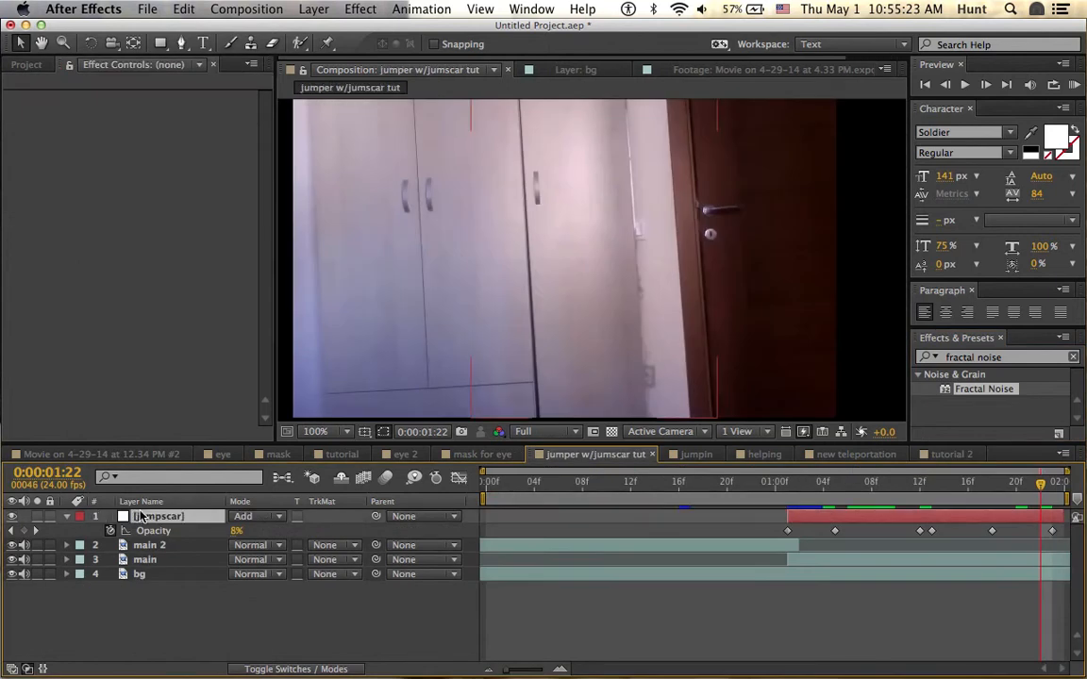
{"action": "left_click", "coordinate": [139, 517]}
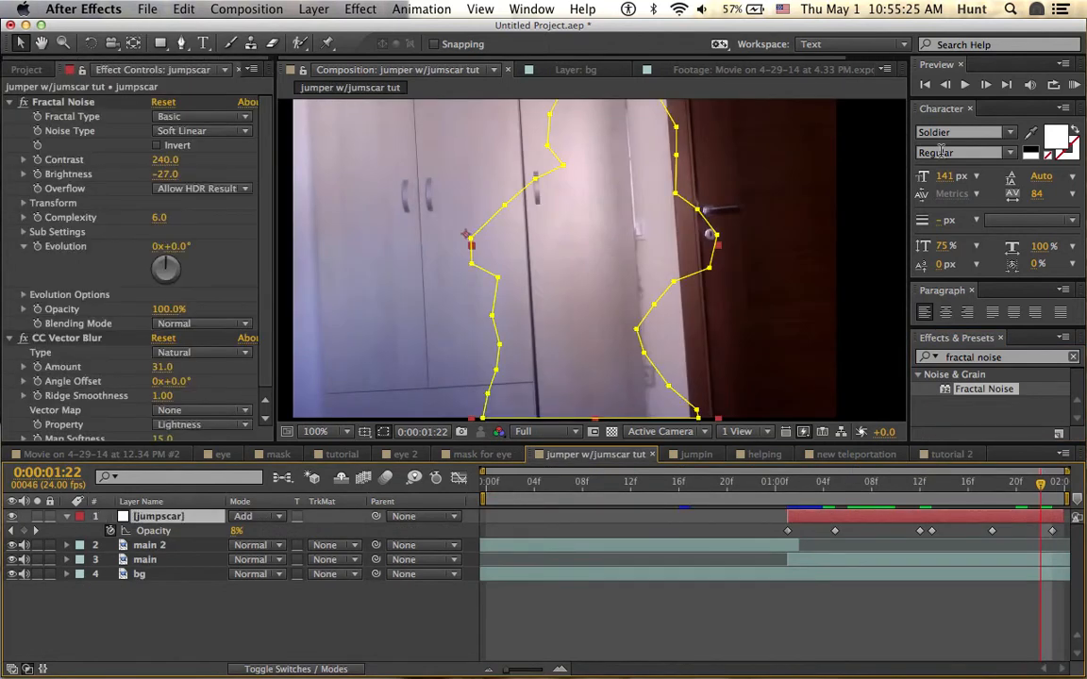
{"action": "left_click", "coordinate": [949, 454]}
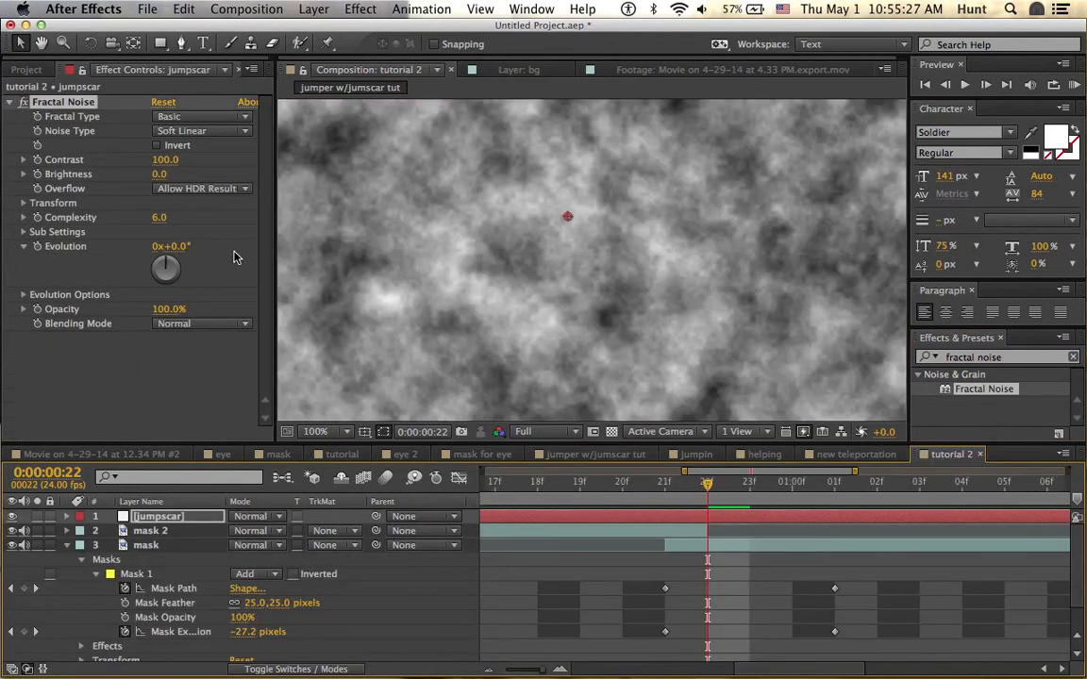
{"action": "left_click", "coordinate": [162, 161]}
{"action": "type", "text": "240"}
{"action": "left_click", "coordinate": [156, 173]}
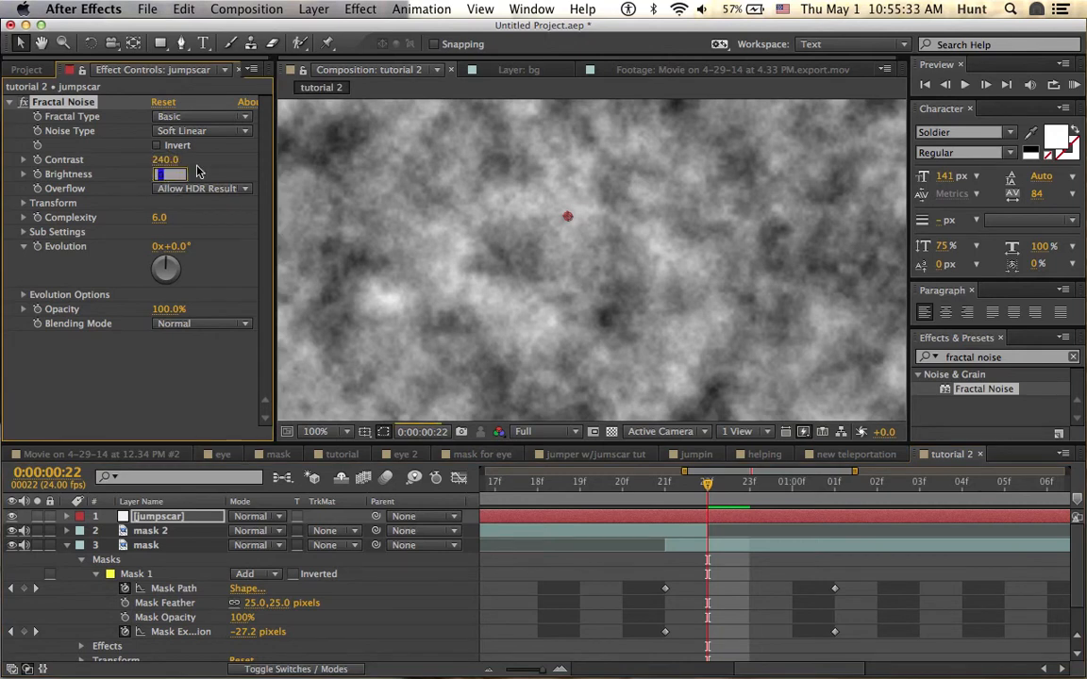
{"action": "type", "text": "-47"}
{"action": "key", "text": "Return"}
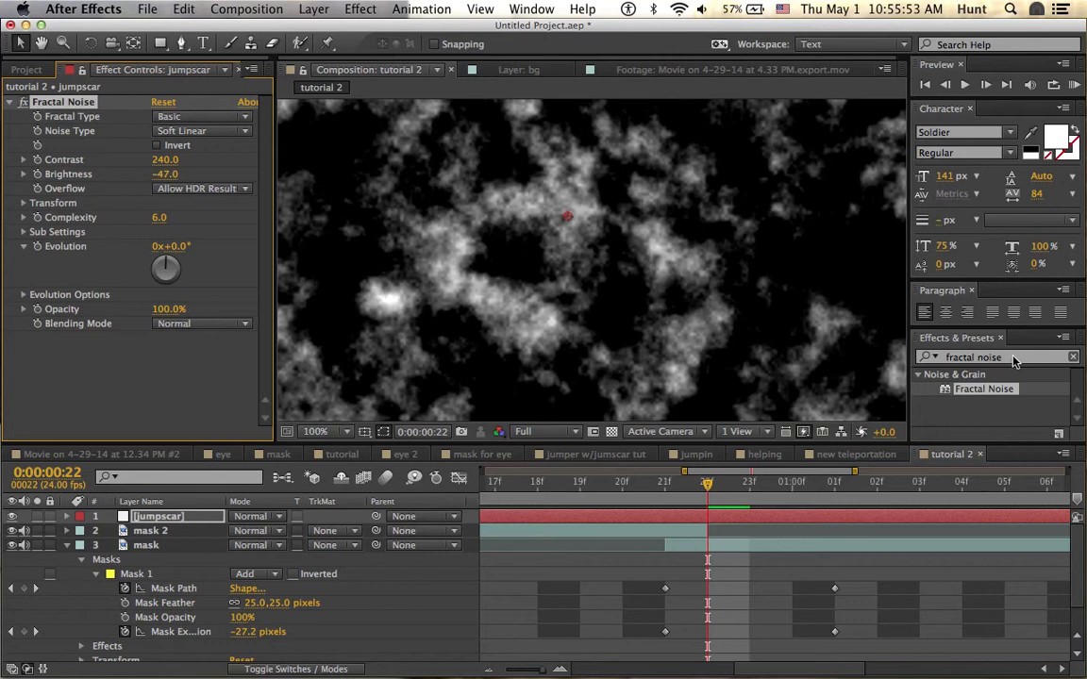
Find the CC Vector Blur effect and apply it to the jumpscar solid.
{"action": "left_click", "coordinate": [930, 356]}
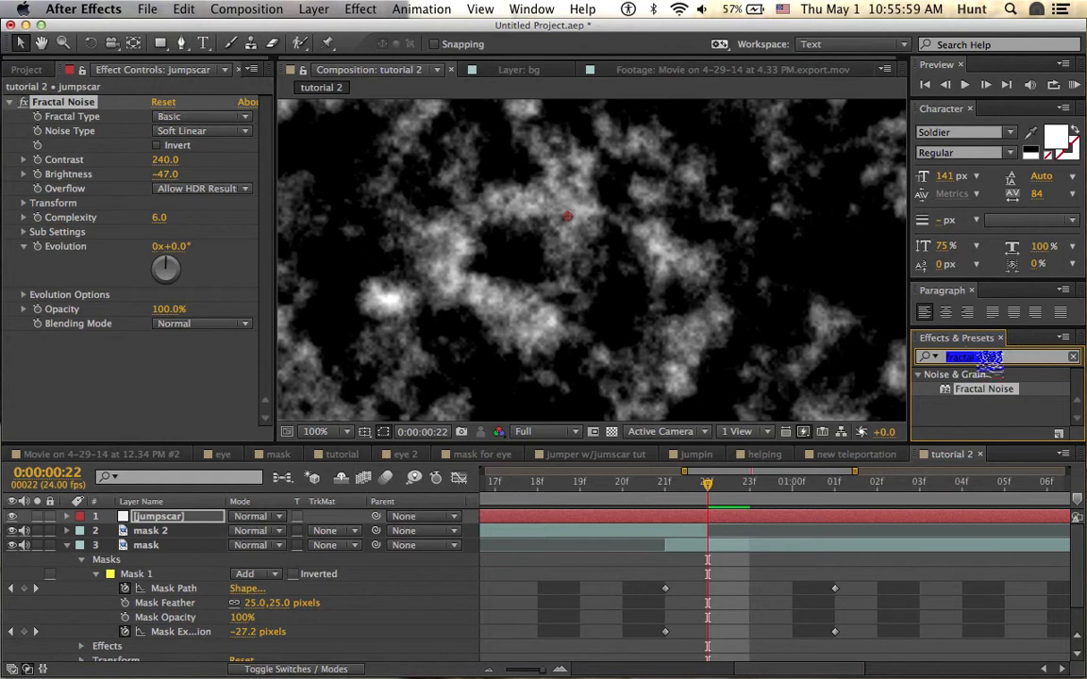
{"action": "type", "text": "cc vecto"}
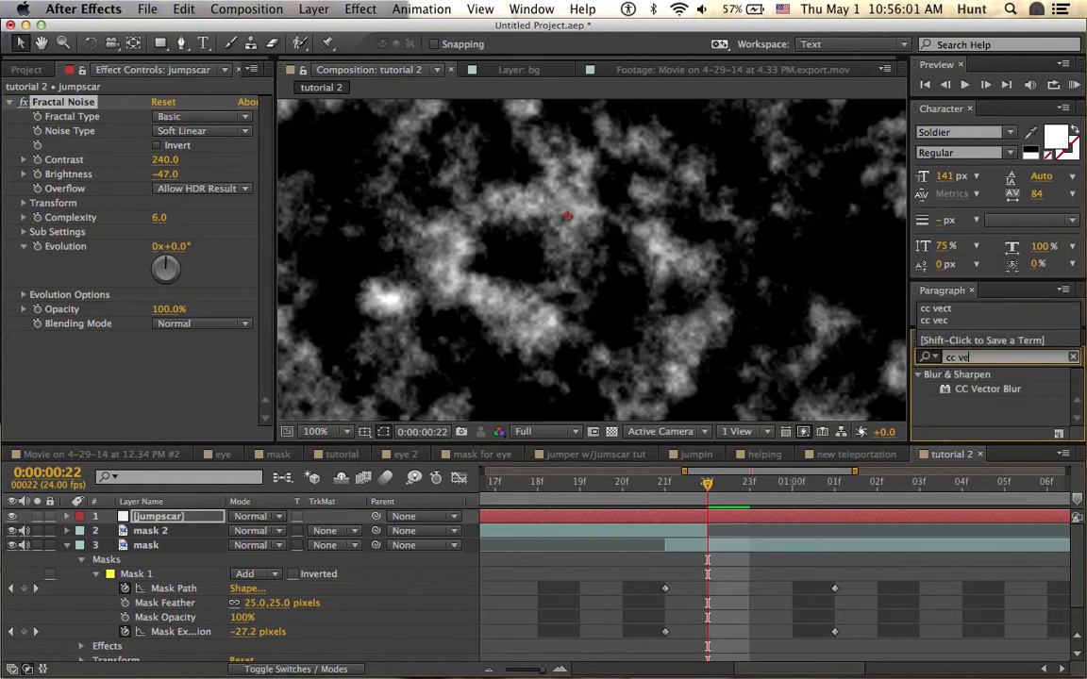
{"action": "double_click", "coordinate": [1003, 390]}
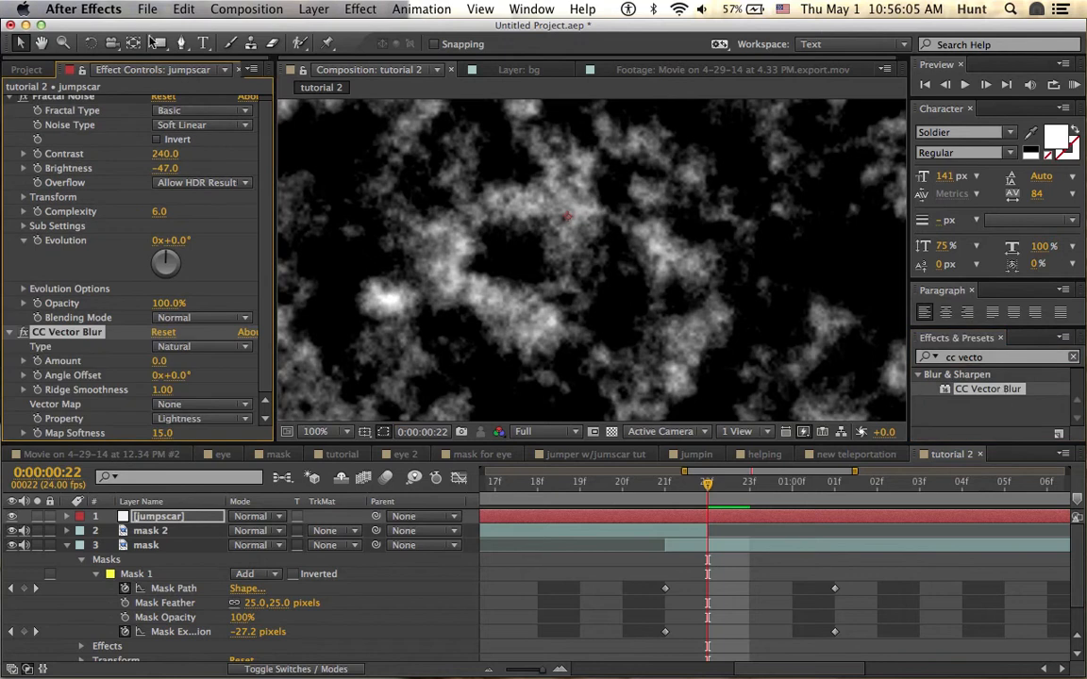
Check the blur settings in jumper w/jumscar tut, and set CC Vector Blur's Amount to 31 on the tutorial 2 jumpscar solid.
{"action": "left_click_drag", "start_coordinate": [267, 214], "coordinate": [268, 218]}
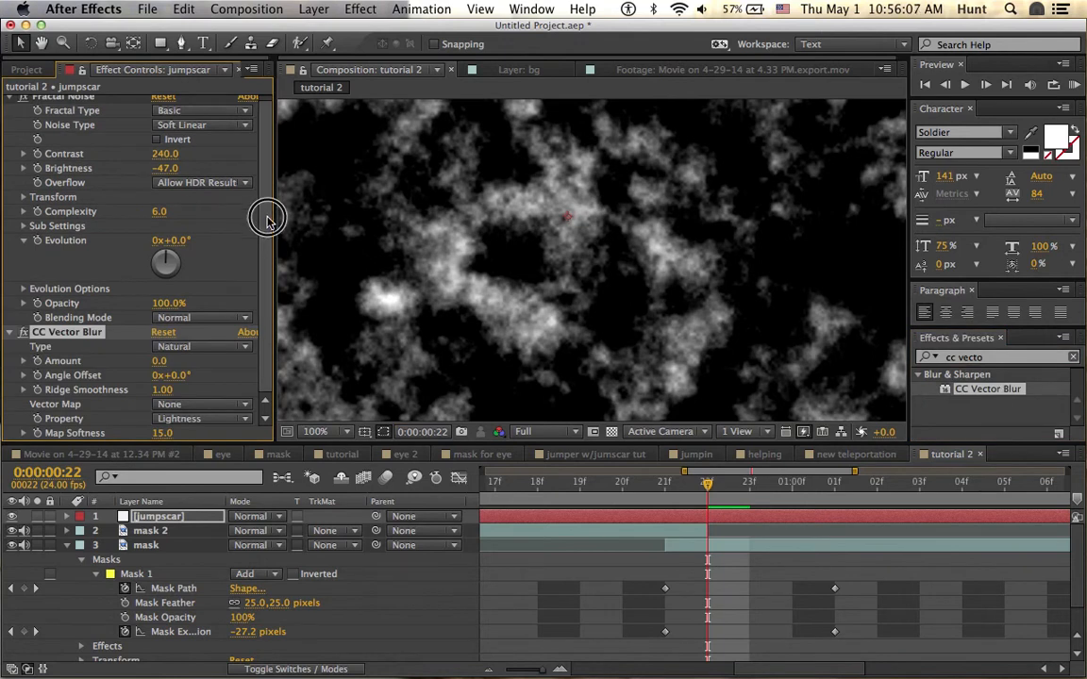
{"action": "left_click", "coordinate": [565, 454]}
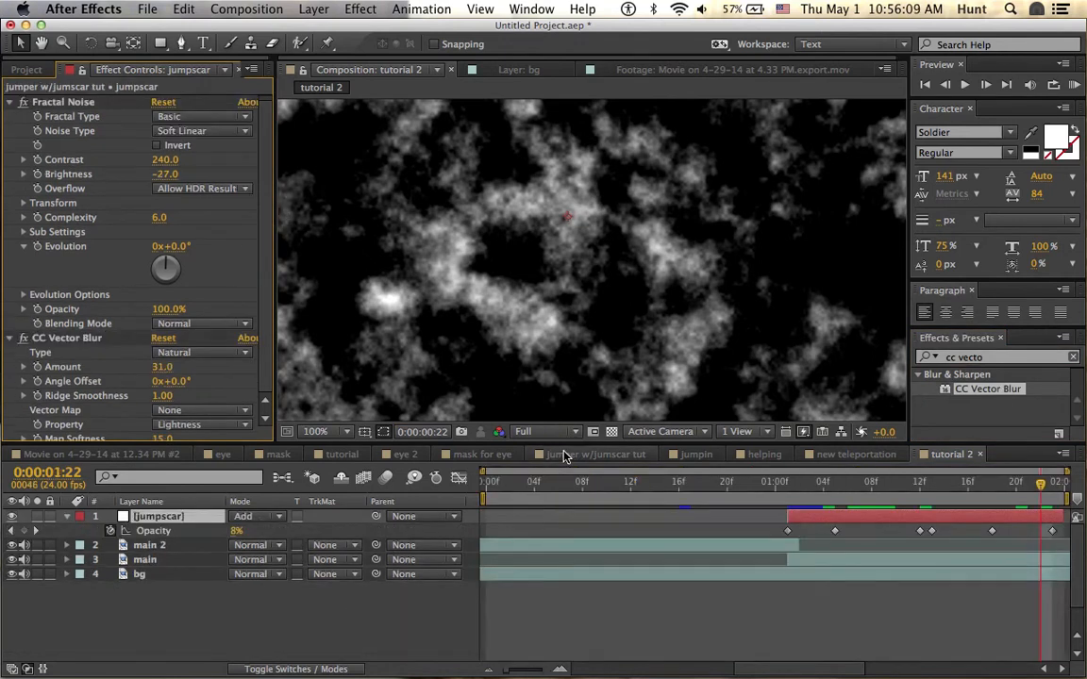
{"action": "left_click", "coordinate": [937, 452]}
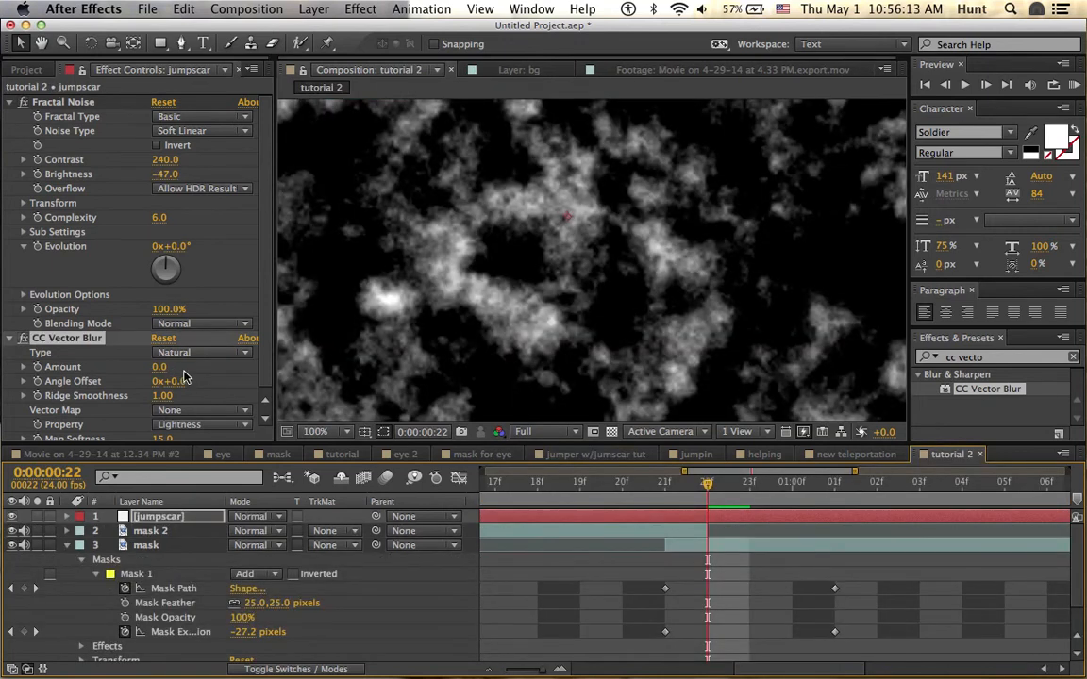
{"action": "left_click", "coordinate": [159, 367]}
{"action": "type", "text": "31"}
{"action": "key", "text": "Return"}
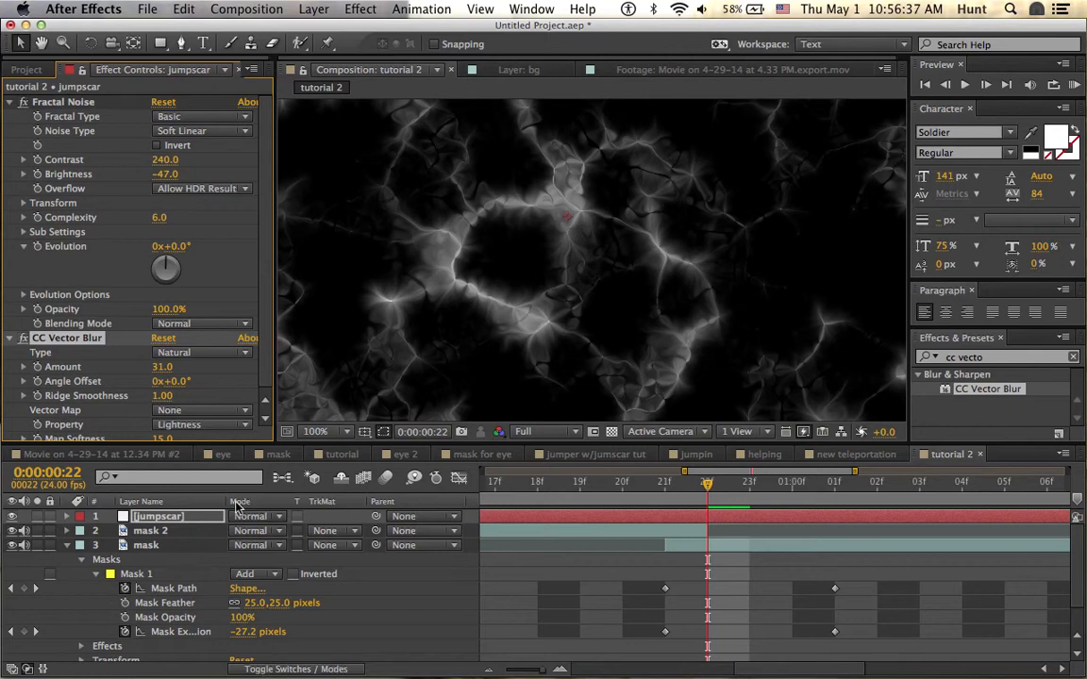
Collapse the mask layer's properties and set the jumpscar layer's blending mode to Add.
{"action": "left_click", "coordinate": [305, 669]}
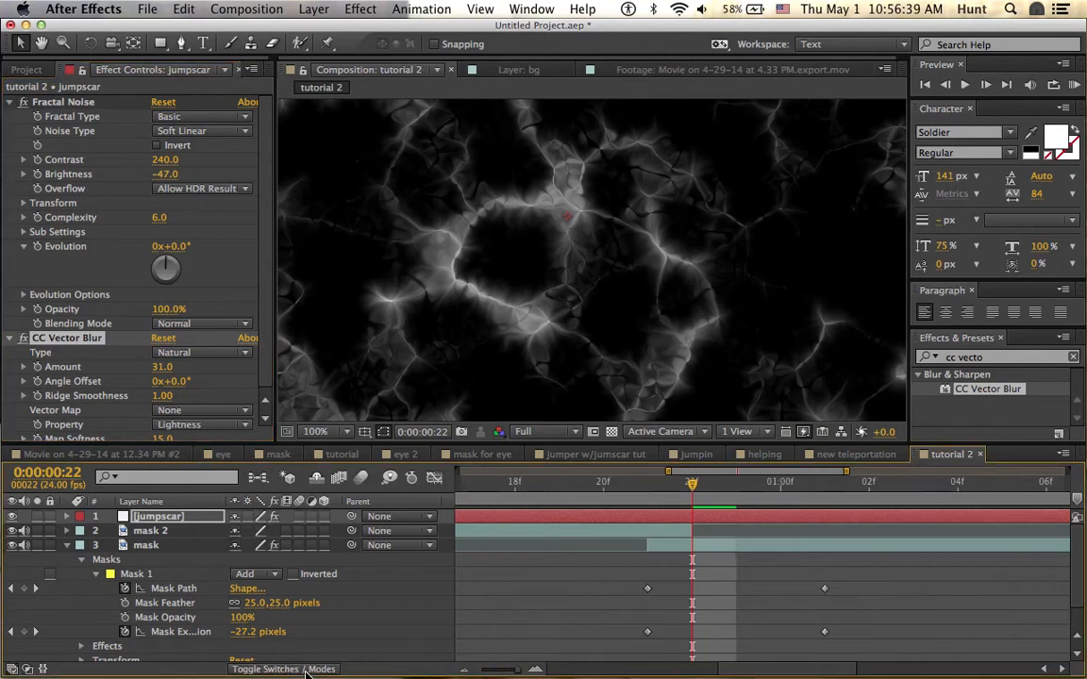
{"action": "left_click", "coordinate": [305, 669]}
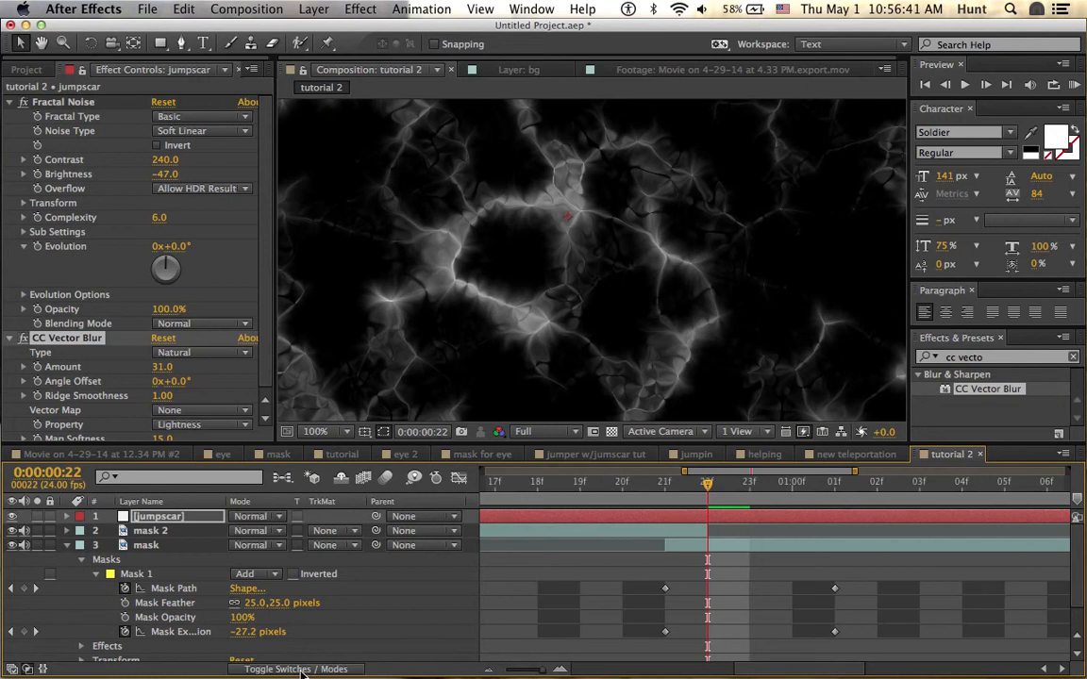
{"action": "left_click", "coordinate": [68, 545]}
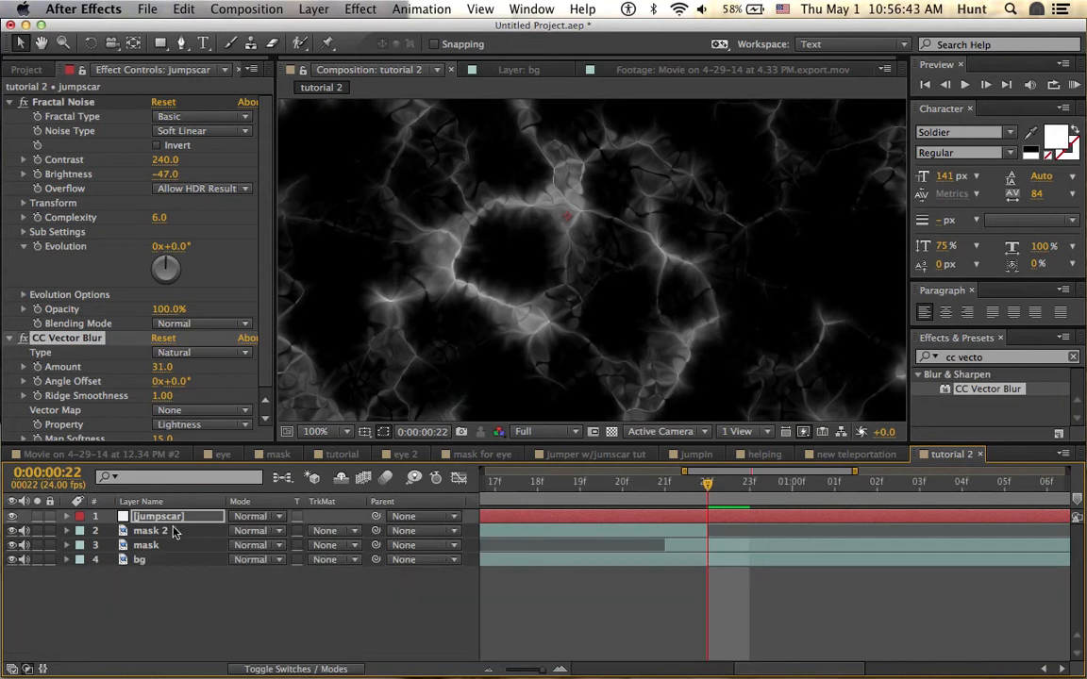
{"action": "left_click", "coordinate": [280, 517]}
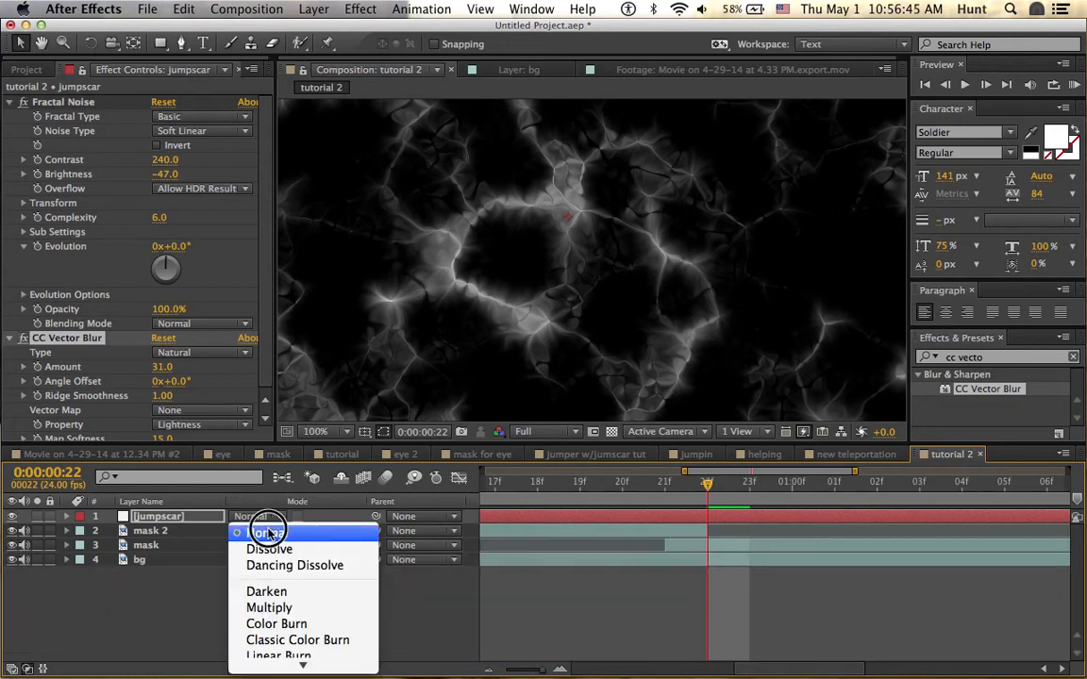
{"action": "mouse_move", "coordinate": [286, 665]}
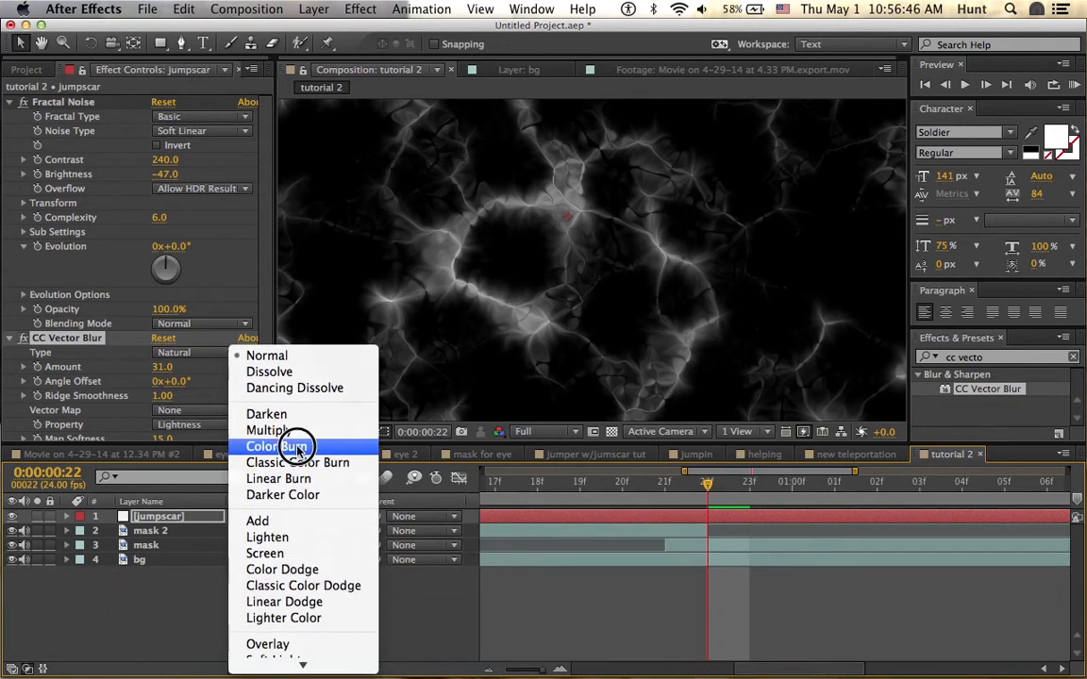
{"action": "left_click", "coordinate": [302, 518]}
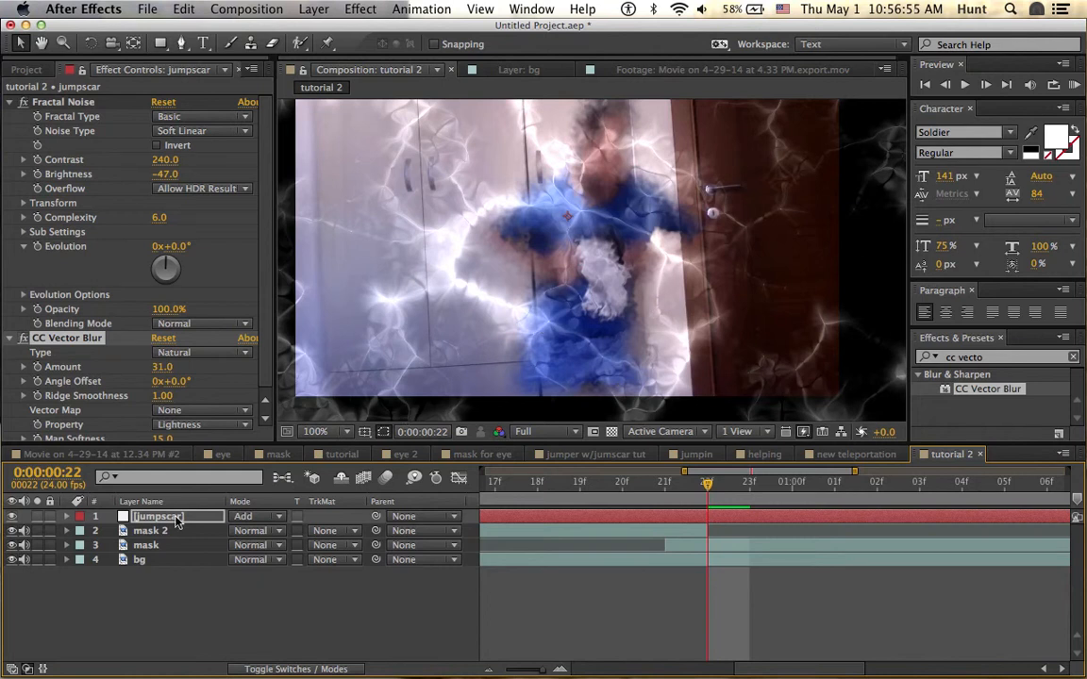
Scale the jumpscar layer to 167% and reposition it so its bright veins cross the man.
{"action": "key", "text": "s"}
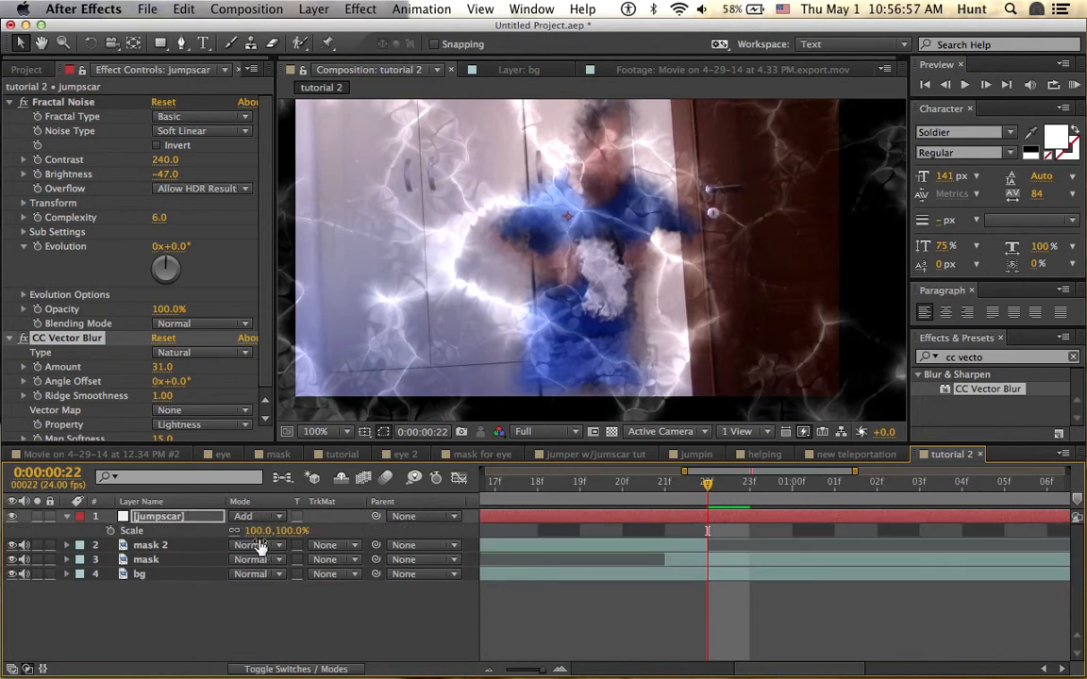
{"action": "left_click_drag", "start_coordinate": [248, 531], "coordinate": [277, 533]}
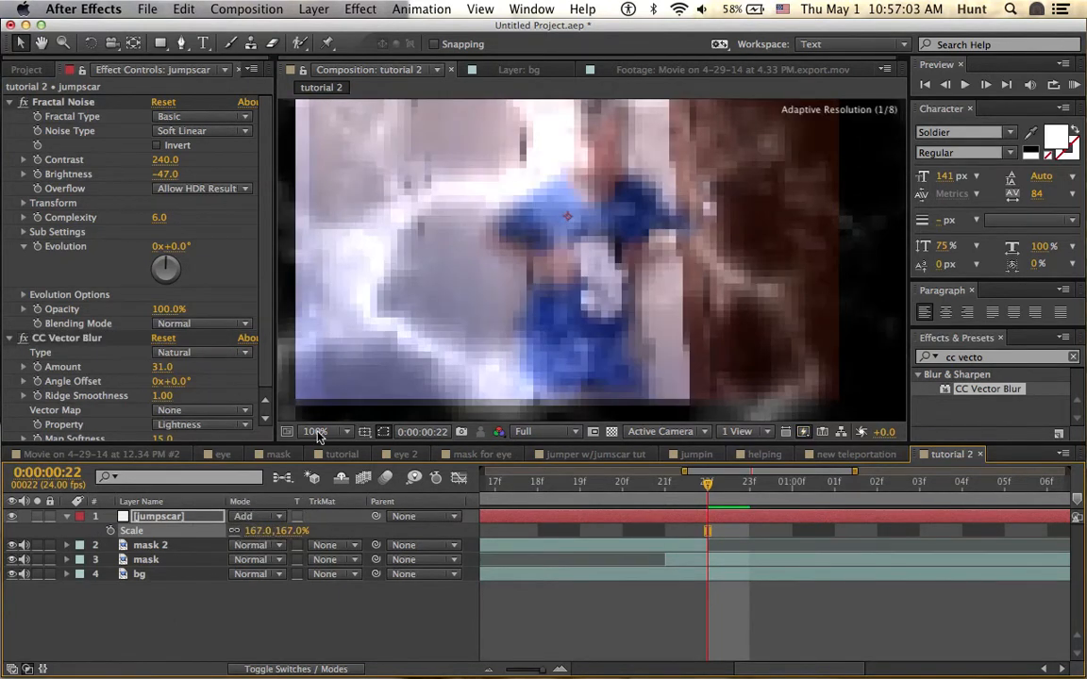
{"action": "left_click_drag", "start_coordinate": [426, 323], "coordinate": [508, 315]}
{"action": "left_click_drag", "start_coordinate": [564, 250], "coordinate": [597, 307]}
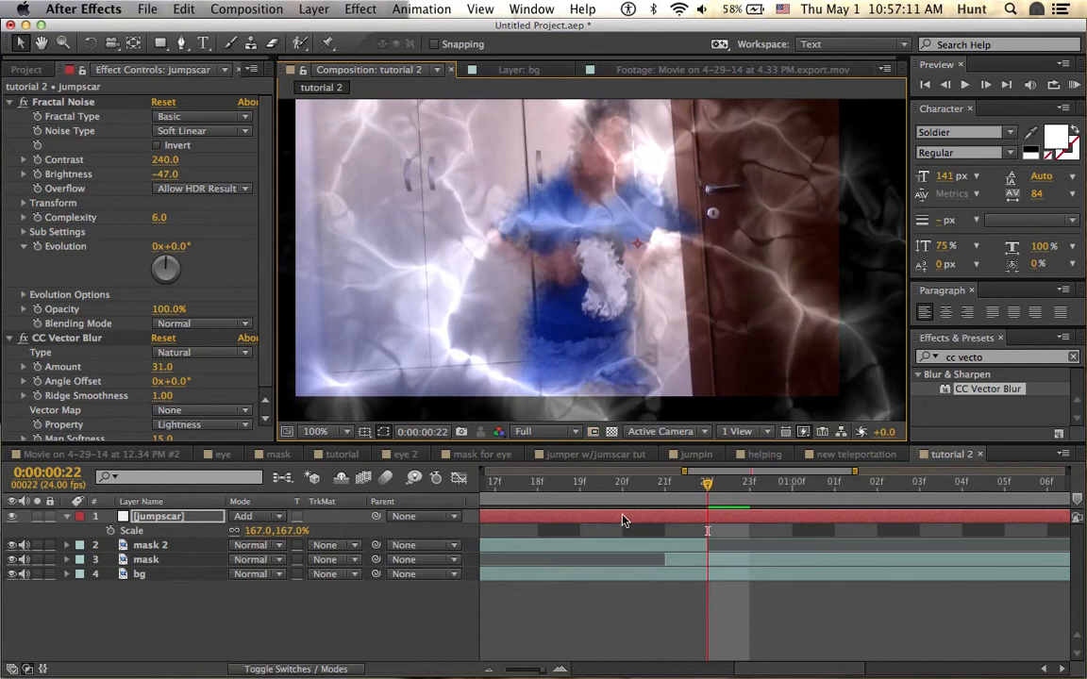
Draw a closed Pen tool mask on the jumpscar layer, loosely following the man's outline from his legs around his head and back.
{"action": "key", "text": "g"}
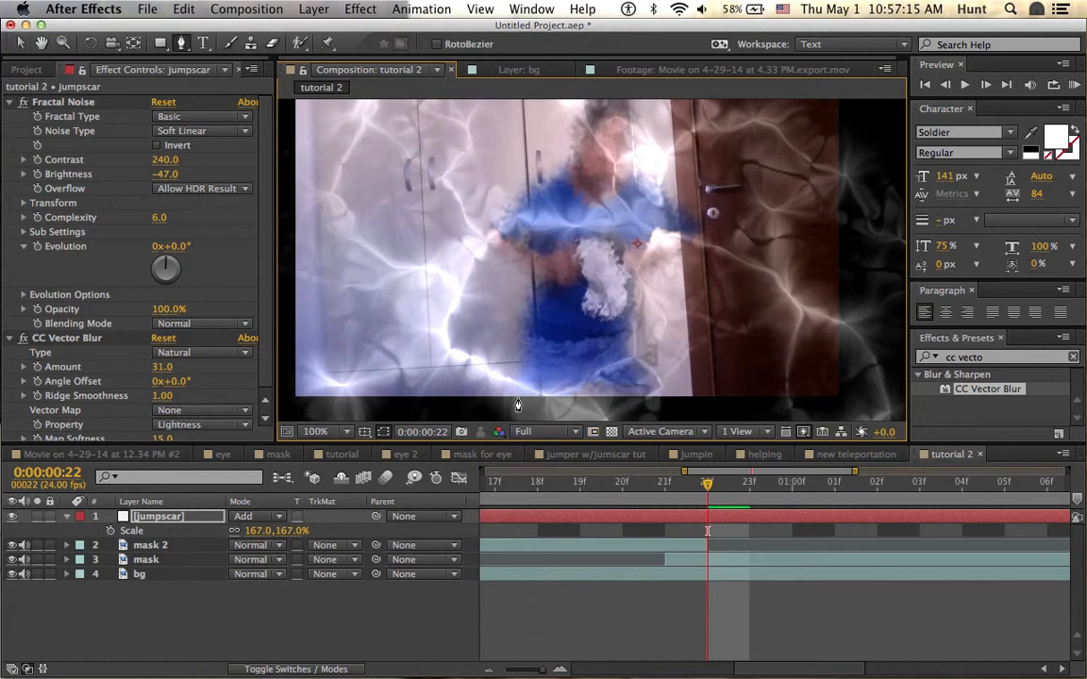
{"action": "left_click", "coordinate": [517, 397]}
{"action": "left_click", "coordinate": [501, 364]}
{"action": "left_click", "coordinate": [504, 329]}
{"action": "left_click", "coordinate": [512, 295]}
{"action": "left_click", "coordinate": [480, 270]}
{"action": "left_click", "coordinate": [470, 212]}
{"action": "left_click", "coordinate": [491, 194]}
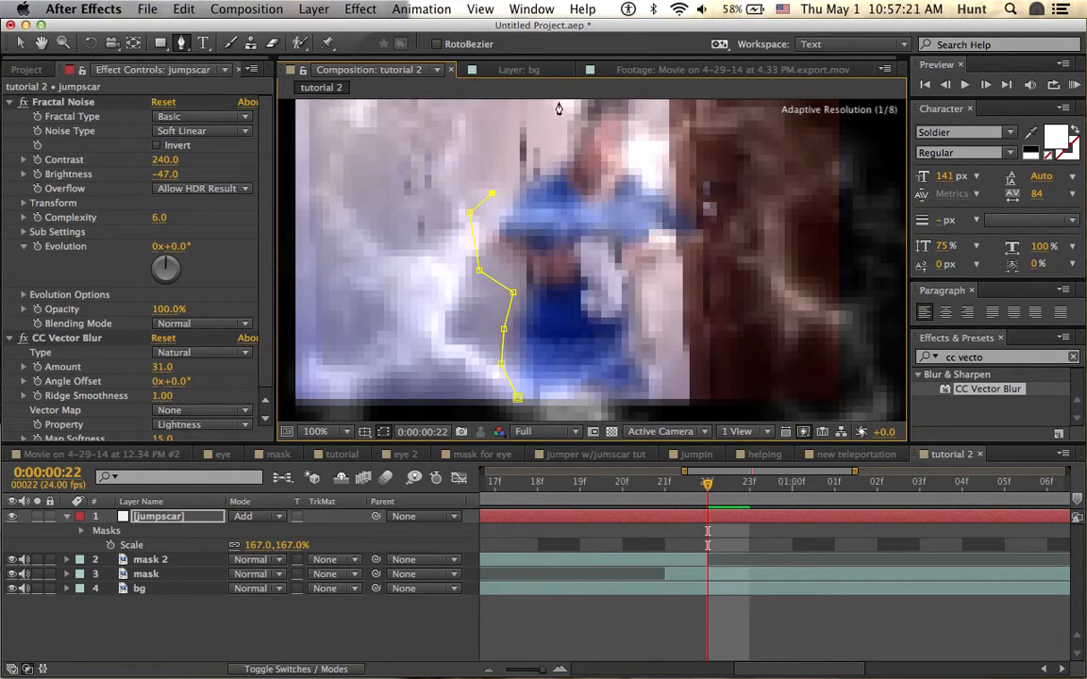
{"action": "left_click", "coordinate": [540, 161]}
{"action": "left_click", "coordinate": [560, 125]}
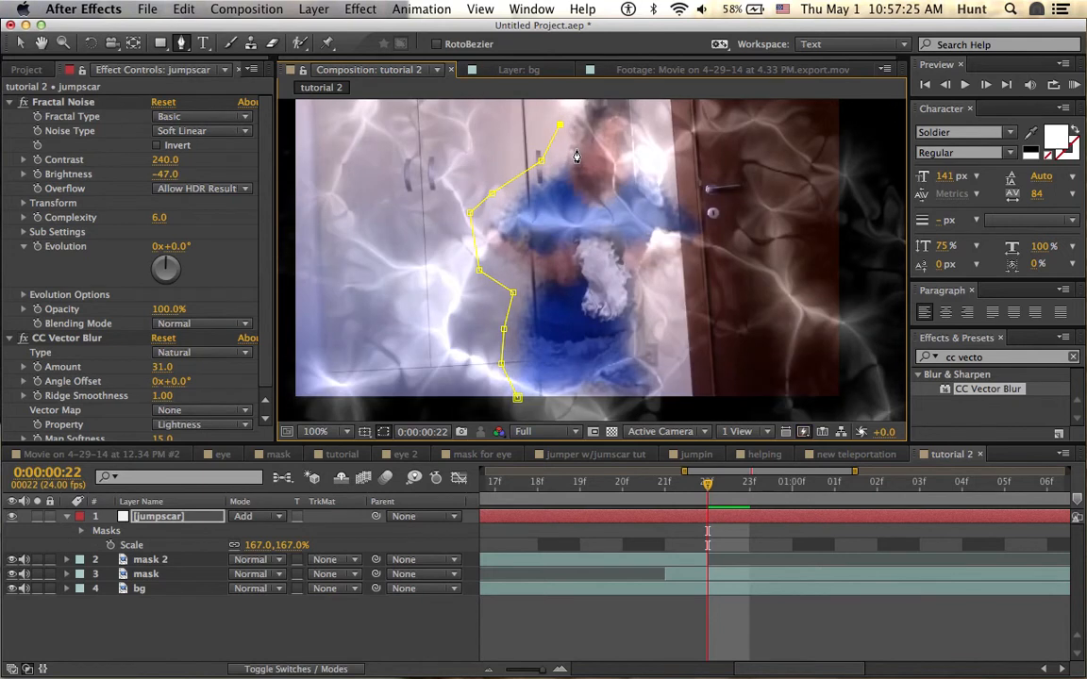
{"action": "left_click", "coordinate": [573, 100]}
{"action": "left_click", "coordinate": [639, 101]}
{"action": "left_click", "coordinate": [669, 165]}
{"action": "left_click", "coordinate": [702, 204]}
{"action": "left_click", "coordinate": [727, 227]}
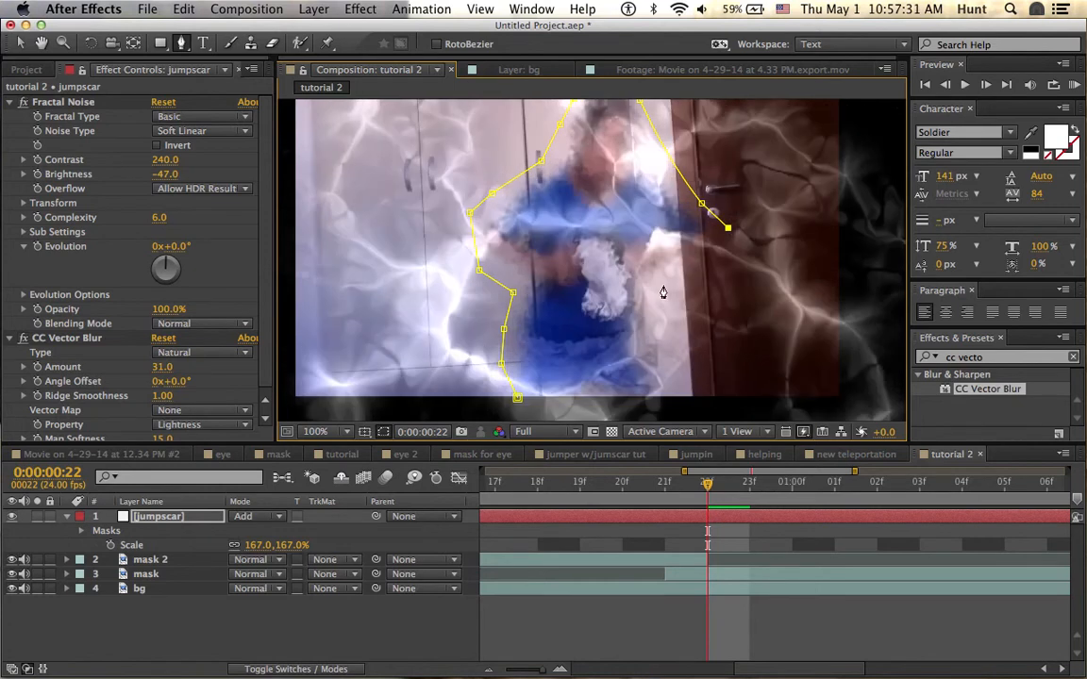
{"action": "left_click", "coordinate": [714, 261]}
{"action": "left_click", "coordinate": [662, 283]}
{"action": "left_click", "coordinate": [668, 321]}
{"action": "left_click", "coordinate": [669, 366]}
{"action": "left_click", "coordinate": [674, 390]}
{"action": "left_click", "coordinate": [517, 397]}
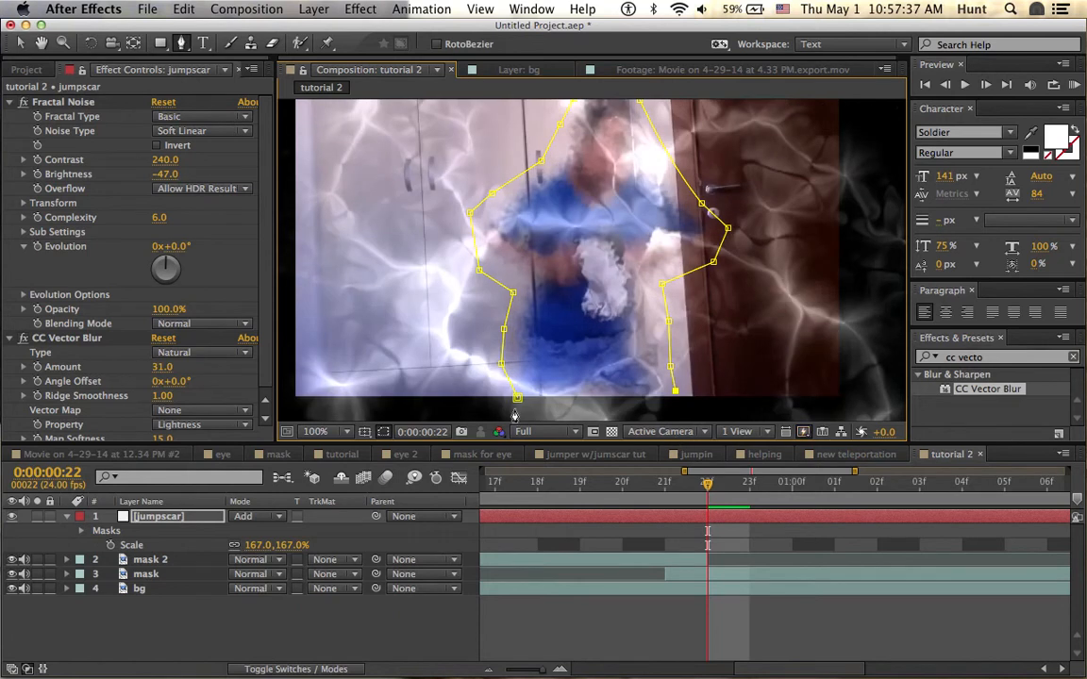
Refine the jumpscar mask by lowering its corner beside the leg and pulling the points below the door-side arm closer to the body.
{"action": "left_click", "coordinate": [674, 393]}
{"action": "left_click_drag", "start_coordinate": [674, 391], "coordinate": [675, 398]}
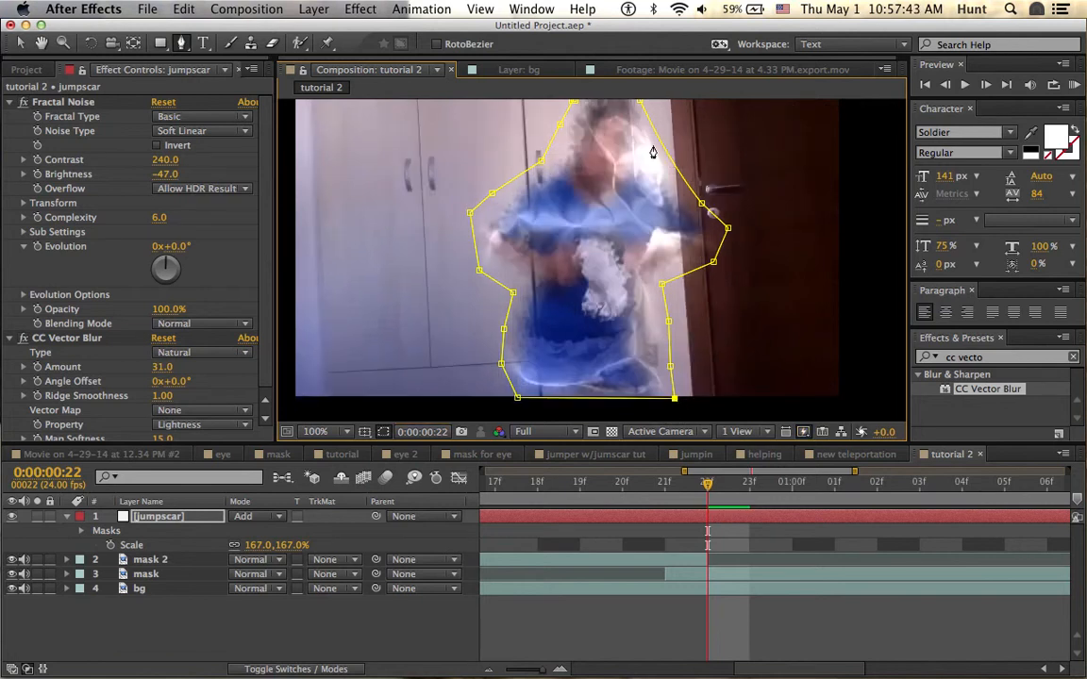
{"action": "left_click_drag", "start_coordinate": [665, 284], "coordinate": [656, 286]}
{"action": "left_click_drag", "start_coordinate": [713, 262], "coordinate": [703, 256]}
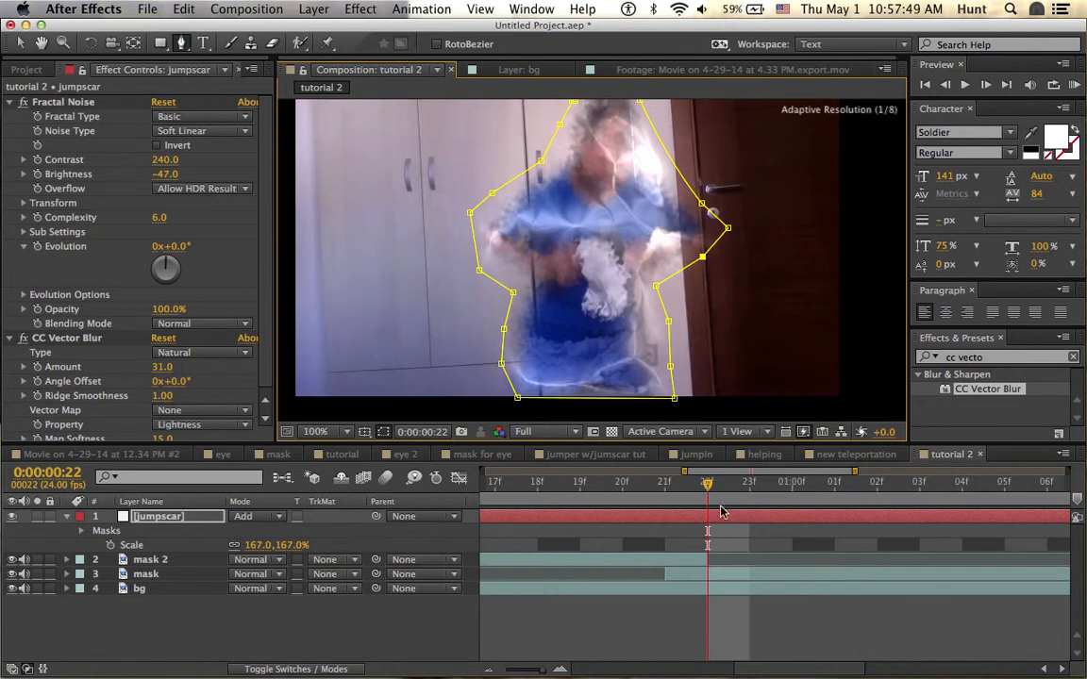
{"action": "mouse_move", "coordinate": [708, 486]}
{"action": "left_mouse_down"}
{"action": "mouse_move", "coordinate": [671, 483]}
{"action": "mouse_move", "coordinate": [727, 488]}
{"action": "left_mouse_up"}
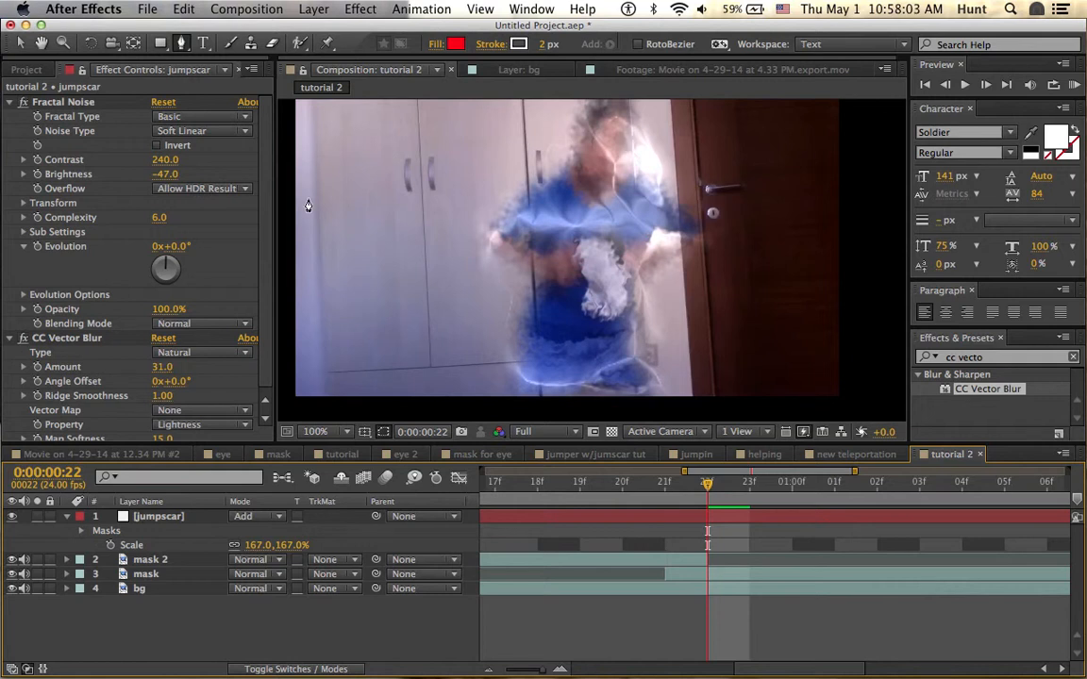
Trim the start of the jumpscar layer to 0:00:00:22, where the mask 2 layer ends.
{"action": "left_click_drag", "start_coordinate": [621, 484], "coordinate": [621, 496]}
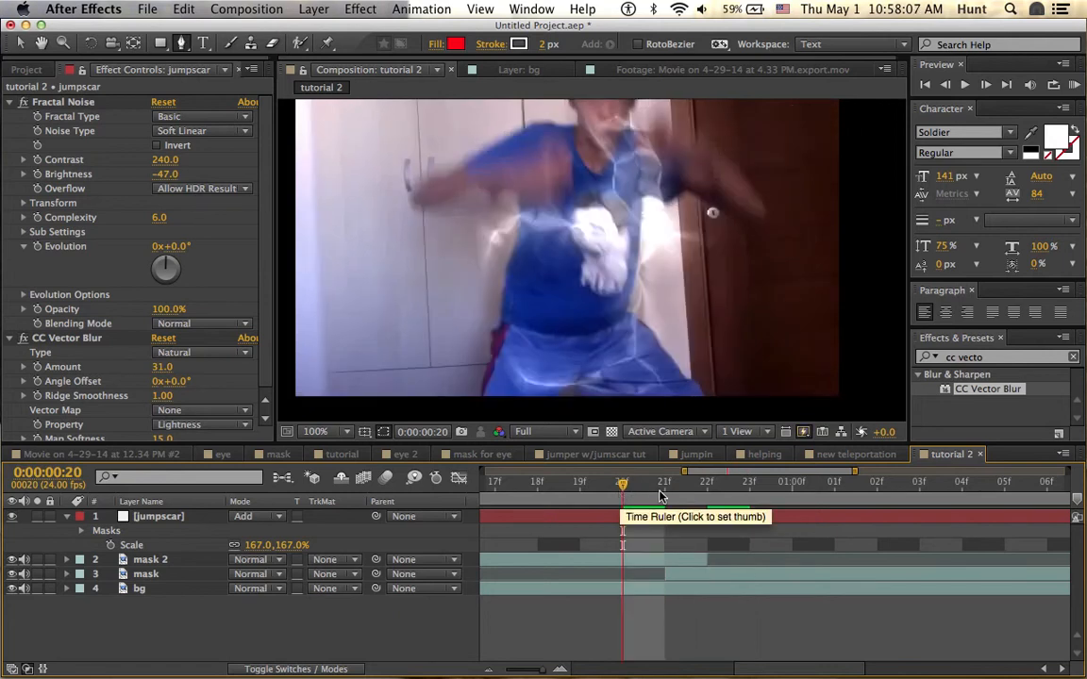
{"action": "left_click", "coordinate": [708, 485]}
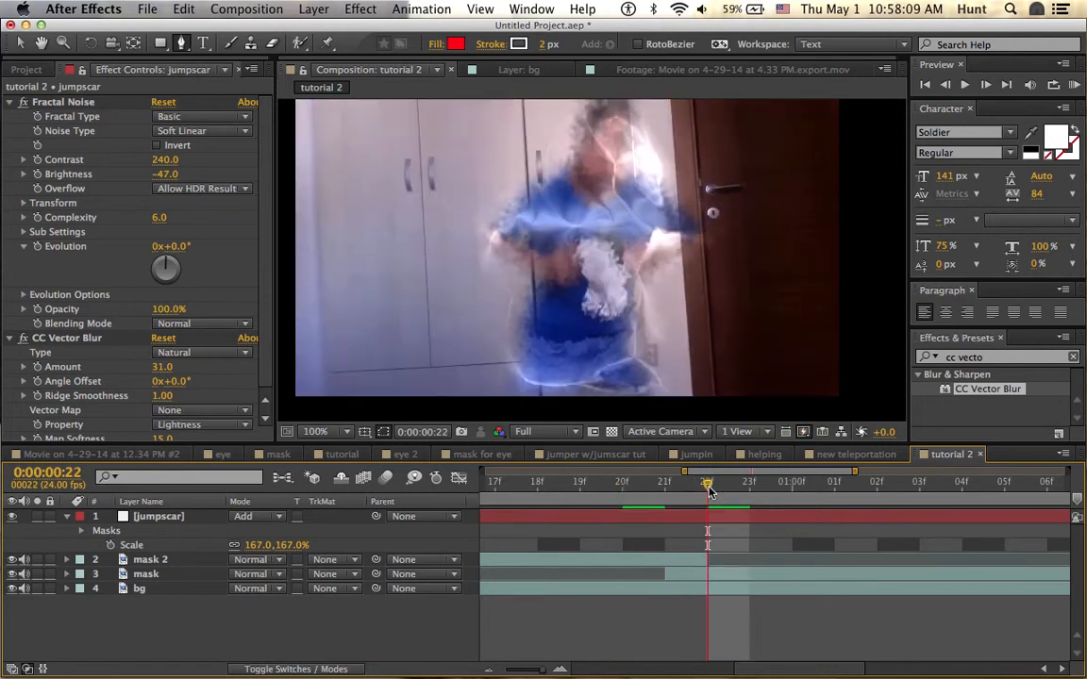
{"action": "left_click", "coordinate": [197, 518]}
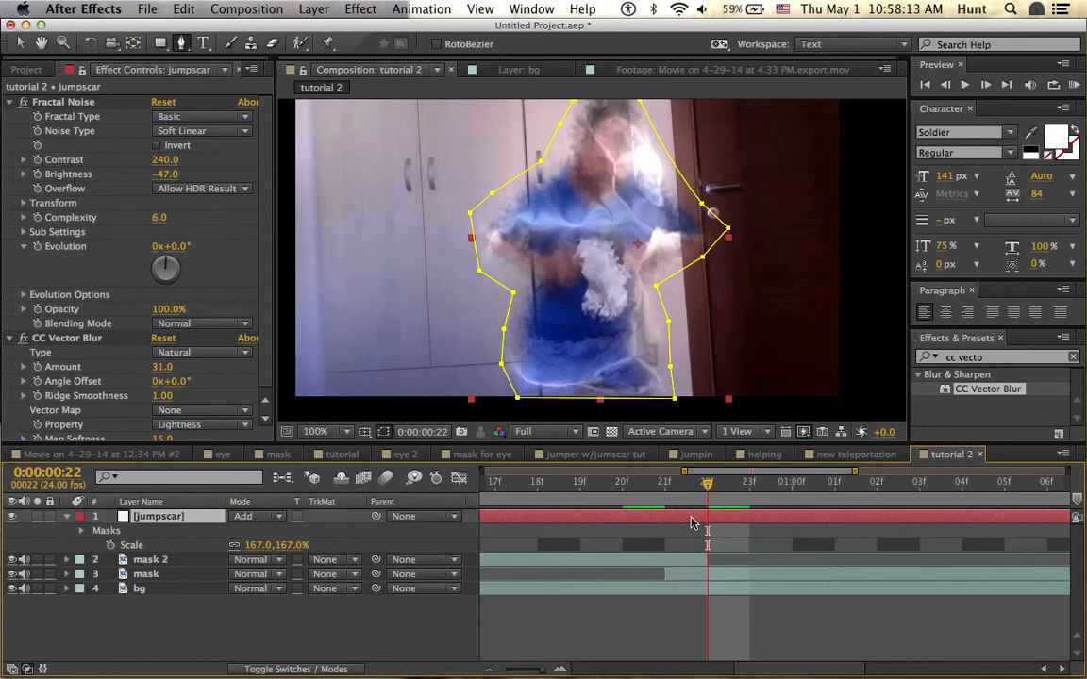
{"action": "key", "text": "alt+["}
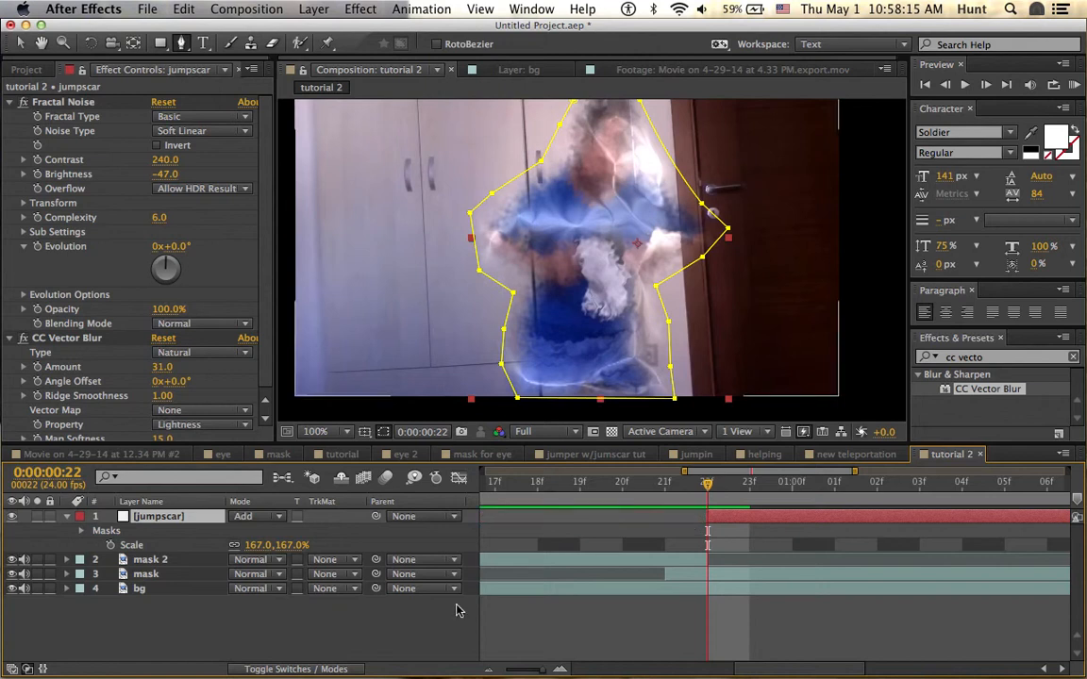
{"action": "left_click", "coordinate": [429, 621]}
Play the tutorial 2 composition from the beginning to check the timing of the jumpscar layer.
{"action": "left_click_drag", "start_coordinate": [703, 485], "coordinate": [349, 444]}
{"action": "left_click", "coordinate": [966, 85]}
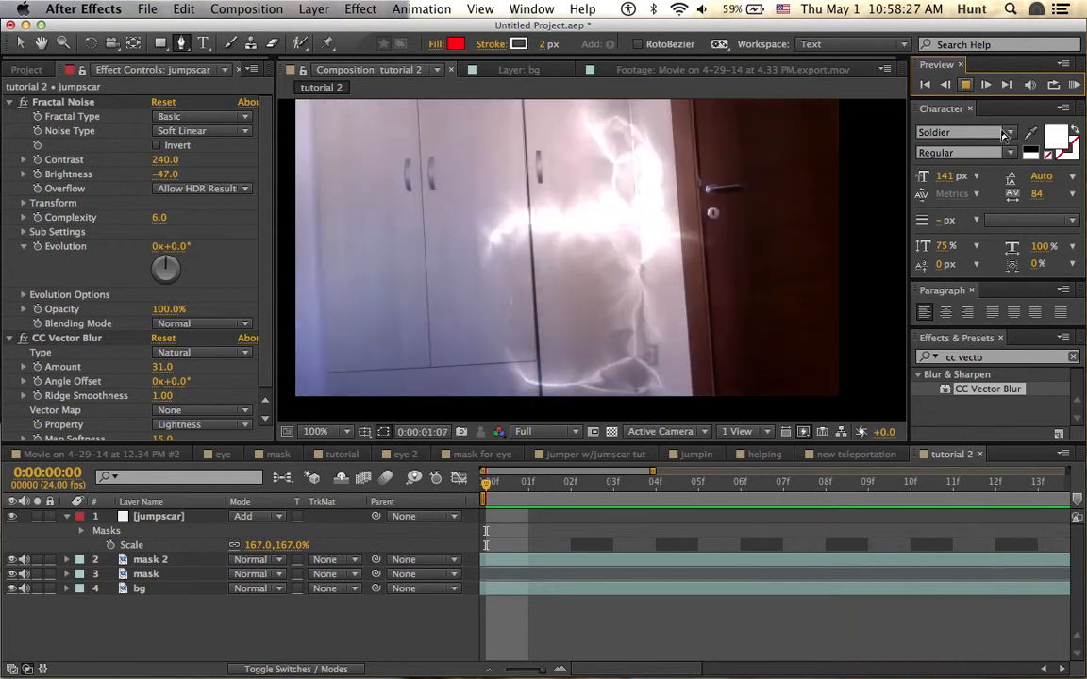
{"action": "left_click", "coordinate": [966, 85]}
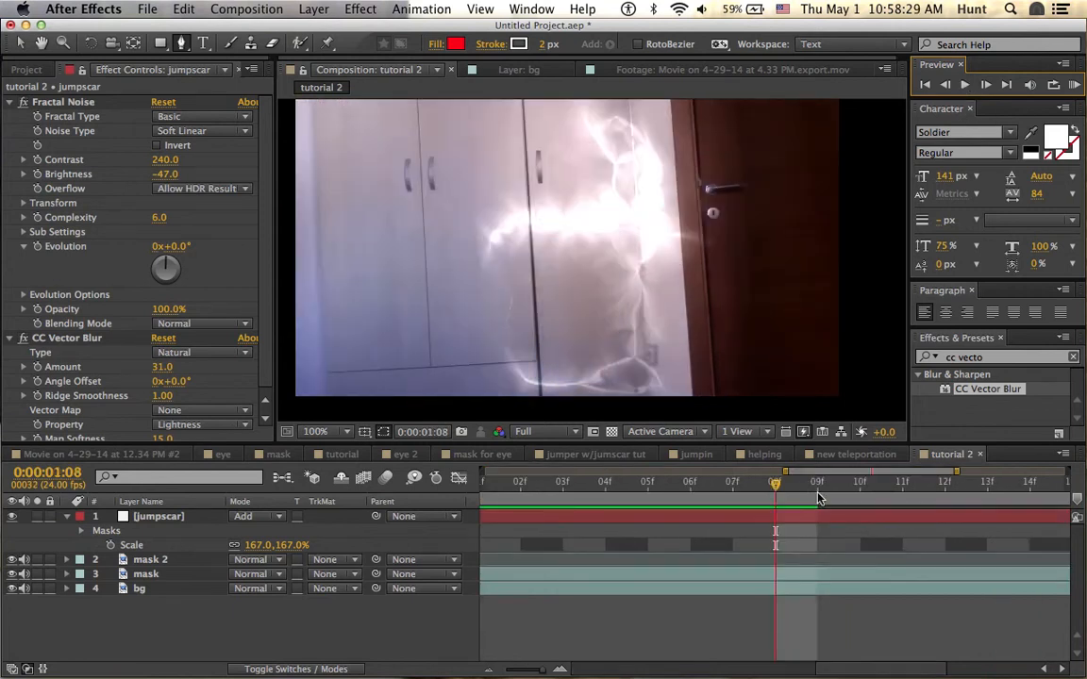
Start animating the jumpscar layer's opacity with a 100% keyframe at 0:00:00:22.
{"action": "scroll", "coordinate": [819, 498], "scroll_direction": "left", "scroll_amount": 10}
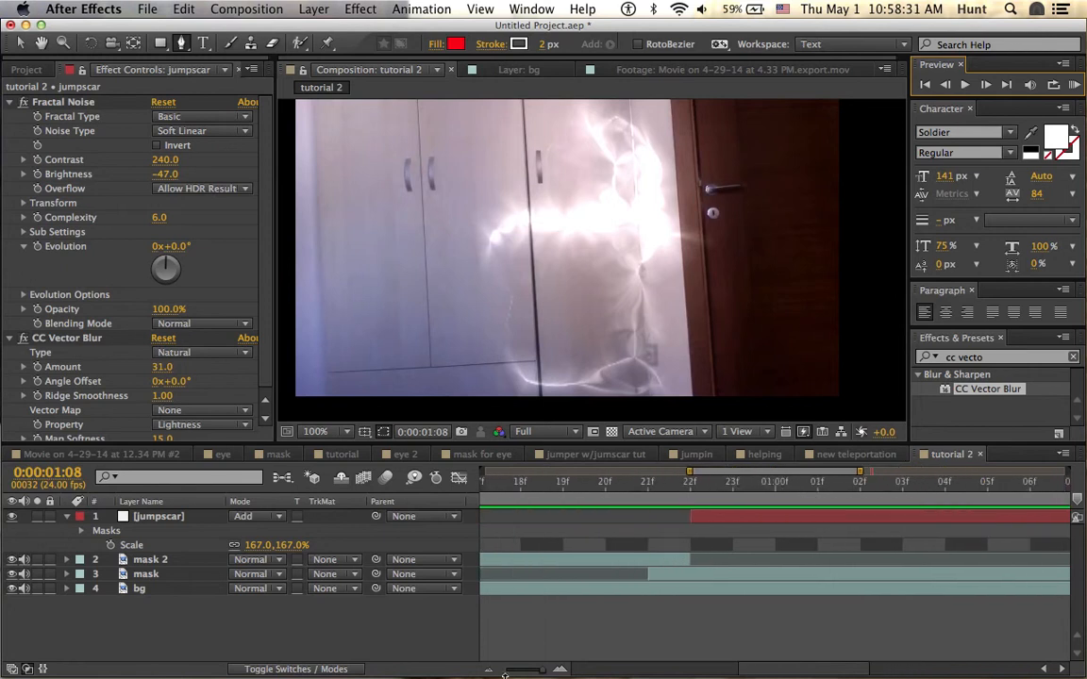
{"action": "left_click", "coordinate": [483, 672]}
{"action": "left_click_drag", "start_coordinate": [861, 495], "coordinate": [750, 491]}
{"action": "left_click", "coordinate": [160, 517]}
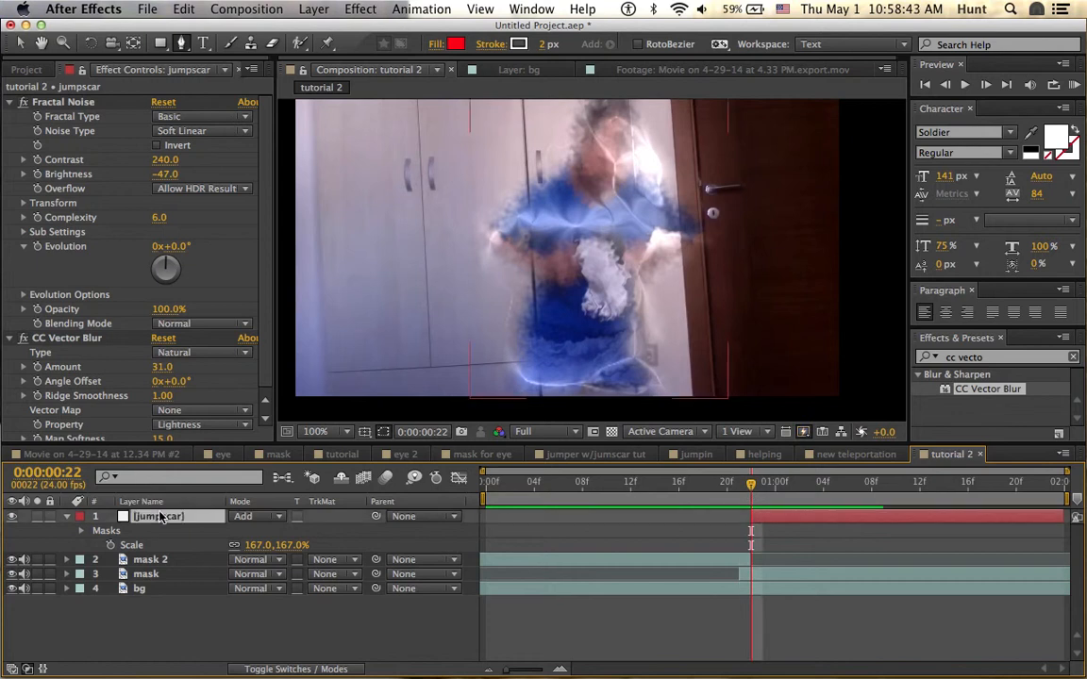
{"action": "key", "text": "t"}
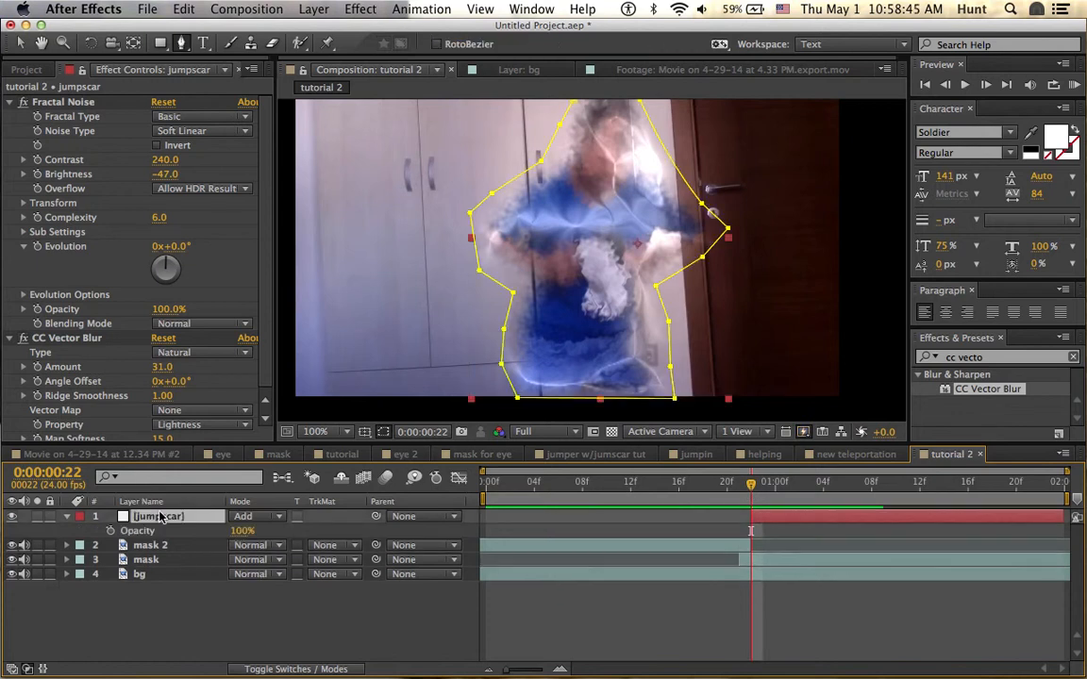
{"action": "left_click", "coordinate": [110, 531]}
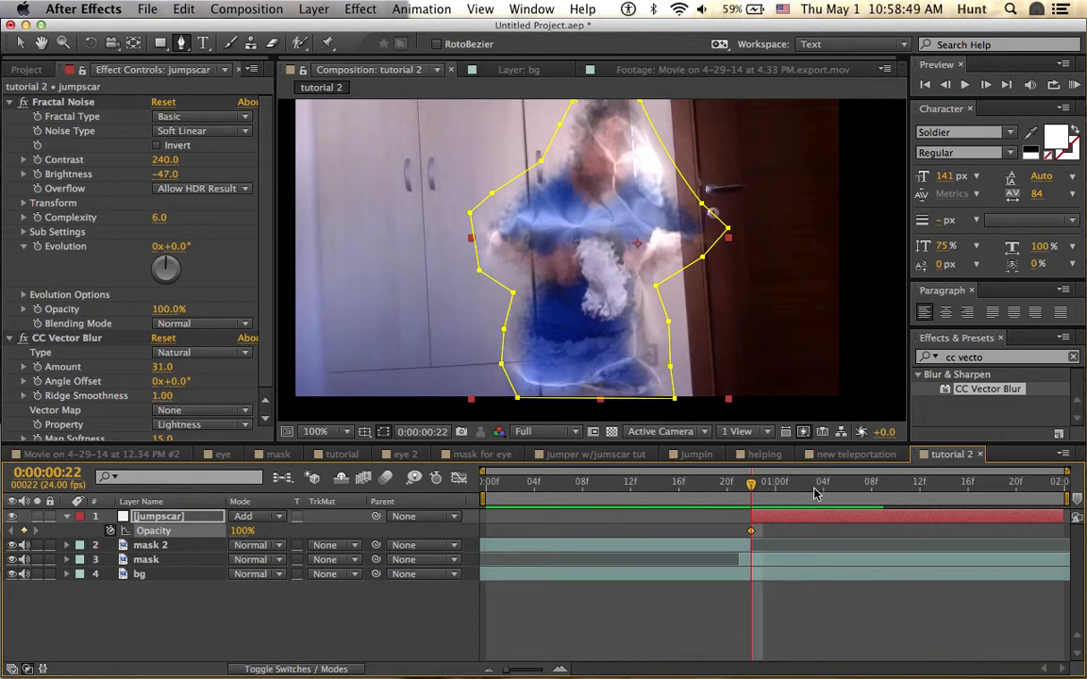
Add an 80% opacity keyframe to the jumpscar layer at 0:00:00:23.
{"action": "left_click", "coordinate": [870, 488]}
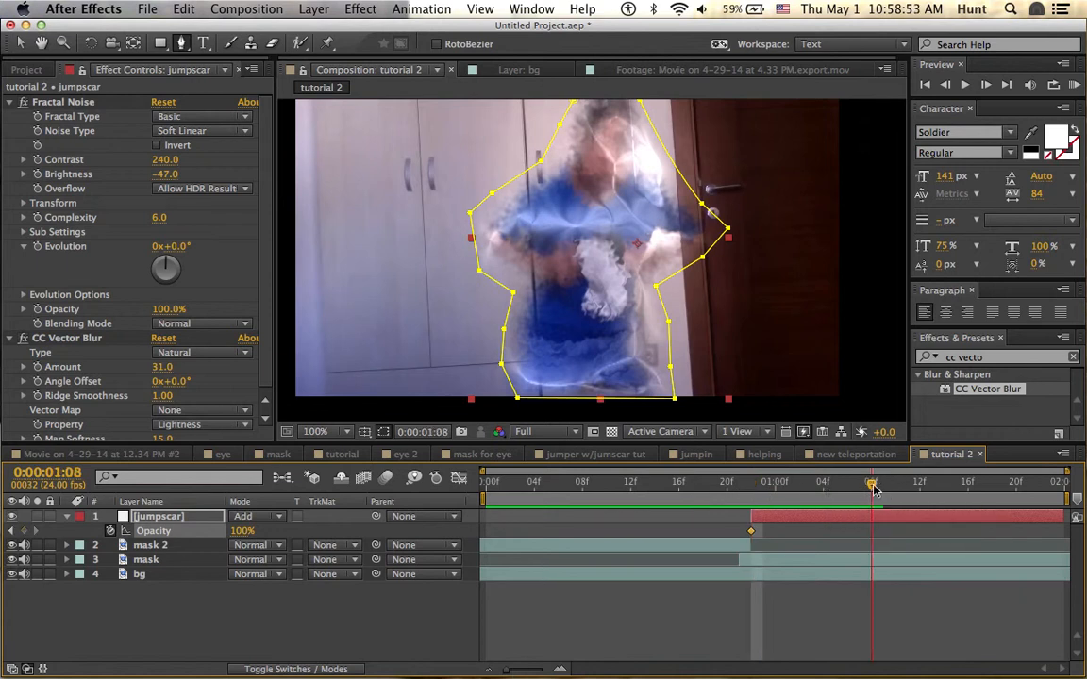
{"action": "left_click_drag", "start_coordinate": [862, 489], "coordinate": [765, 492]}
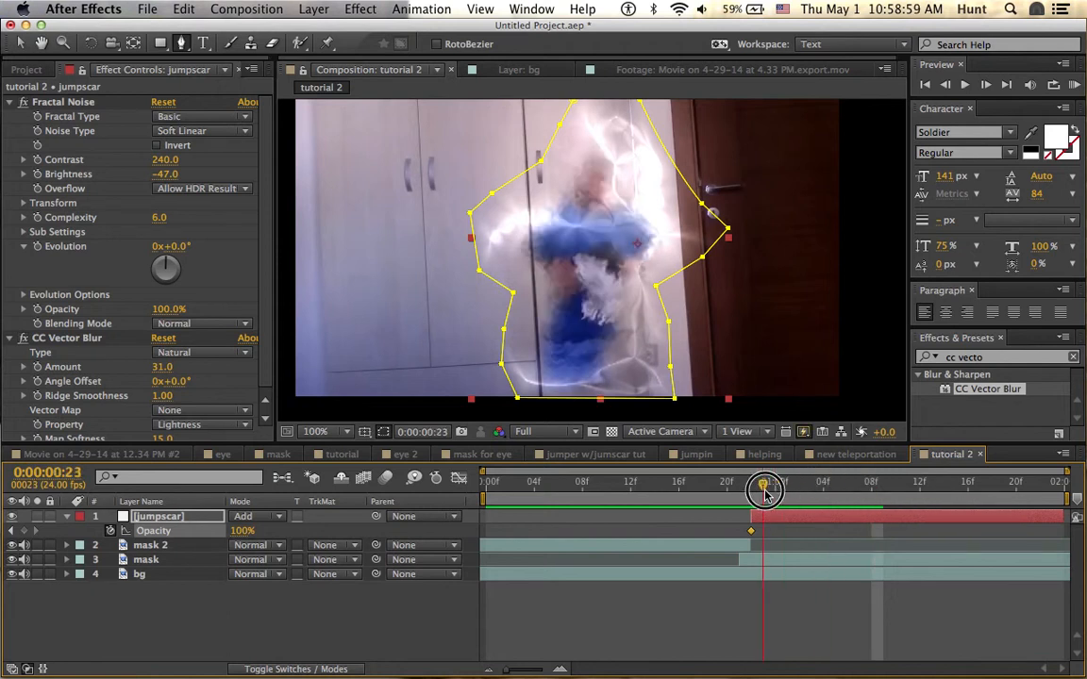
{"action": "left_click", "coordinate": [243, 533]}
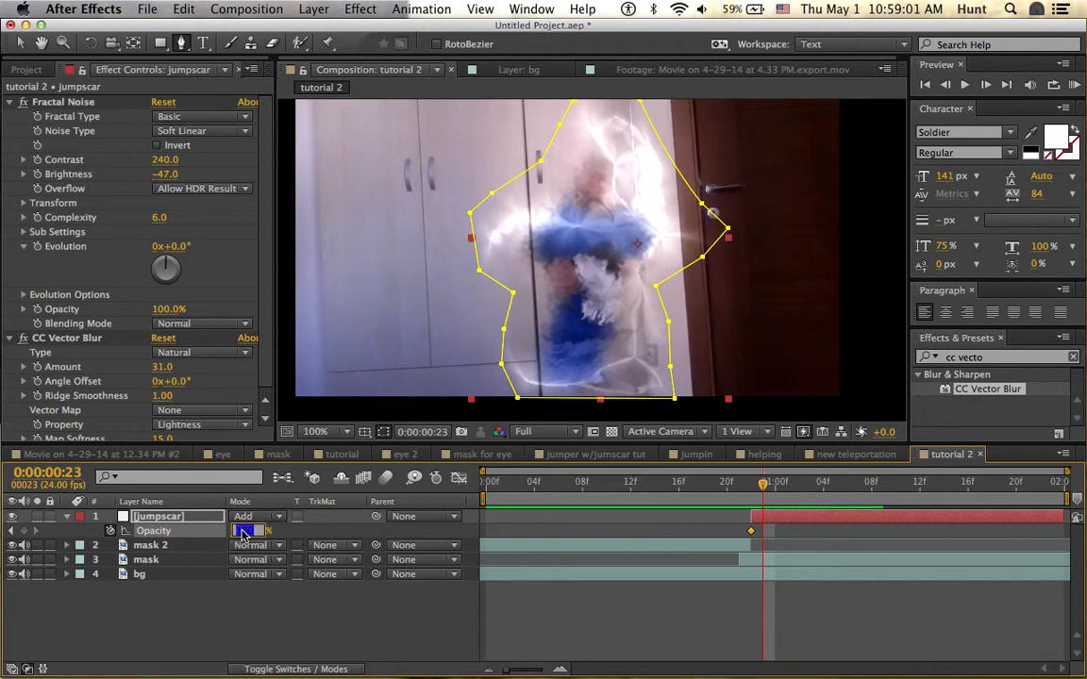
{"action": "type", "text": "80"}
{"action": "key", "text": "Return"}
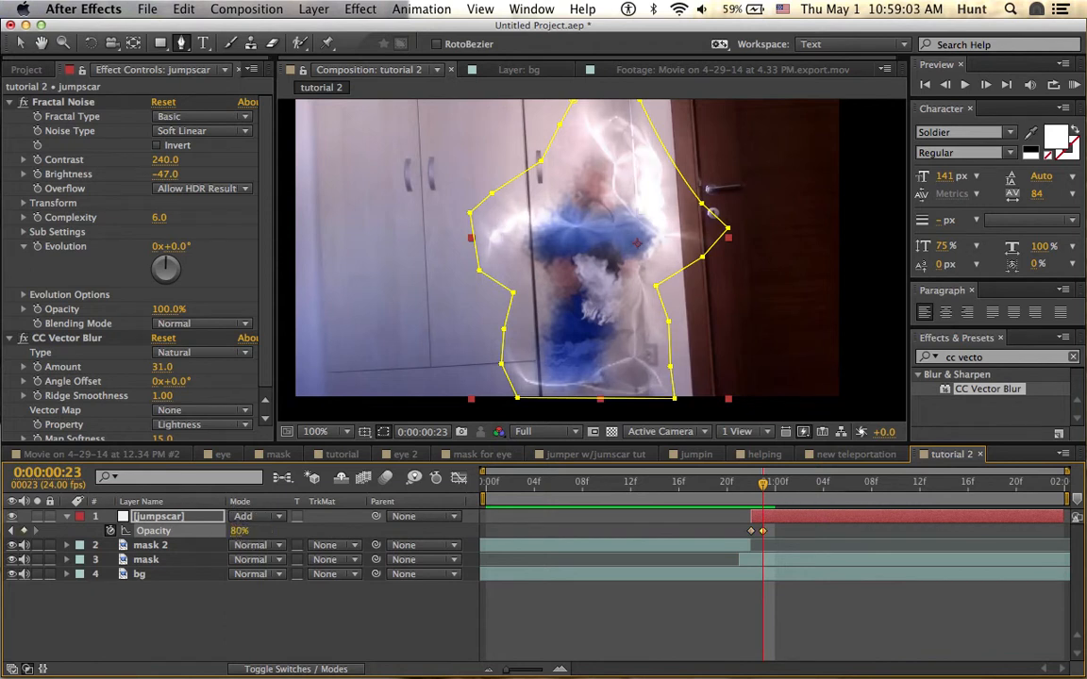
Fade the jumpscar layer out with opacity keyframes of 30% at 0:00:01:02 and 0% at 0:00:01:08.
{"action": "mouse_move", "coordinate": [792, 499]}
{"action": "left_mouse_down"}
{"action": "mouse_move", "coordinate": [820, 485]}
{"action": "mouse_move", "coordinate": [804, 491]}
{"action": "left_mouse_up"}
{"action": "left_click", "coordinate": [239, 532]}
{"action": "type", "text": "30"}
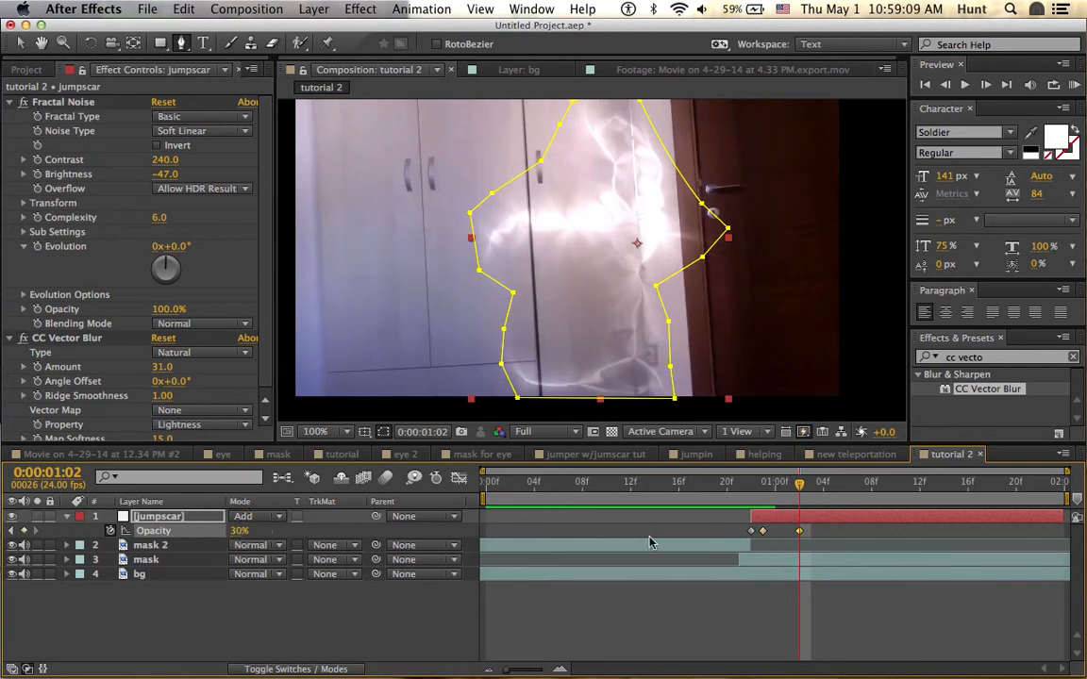
{"action": "key", "text": "Return"}
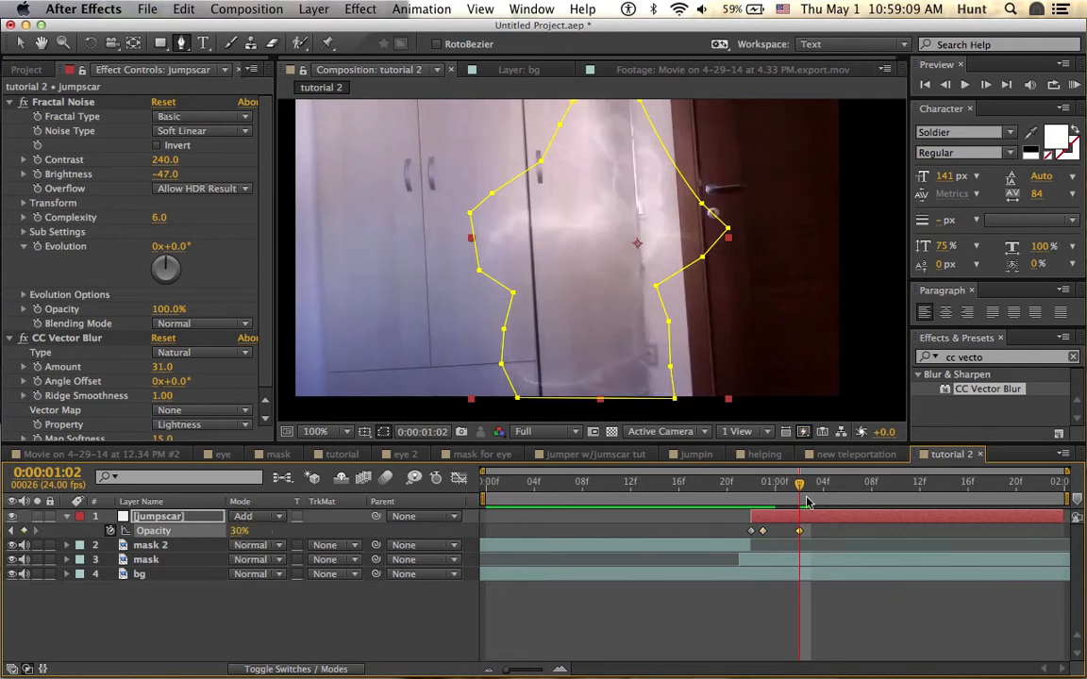
{"action": "left_click", "coordinate": [872, 492]}
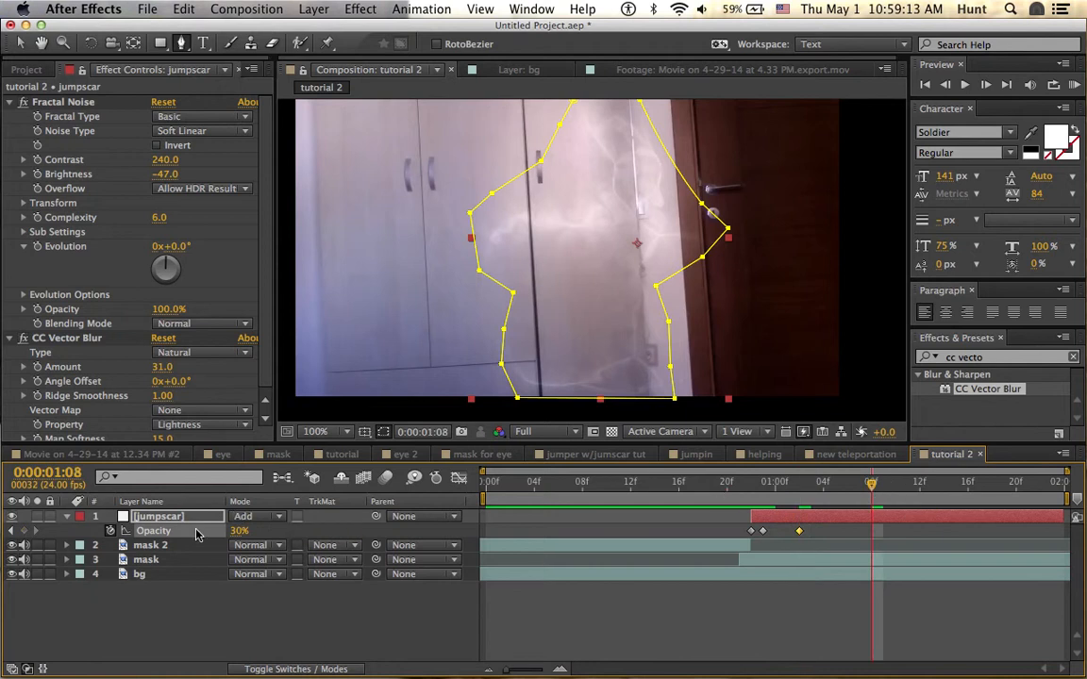
{"action": "left_click_drag", "start_coordinate": [235, 538], "coordinate": [170, 528]}
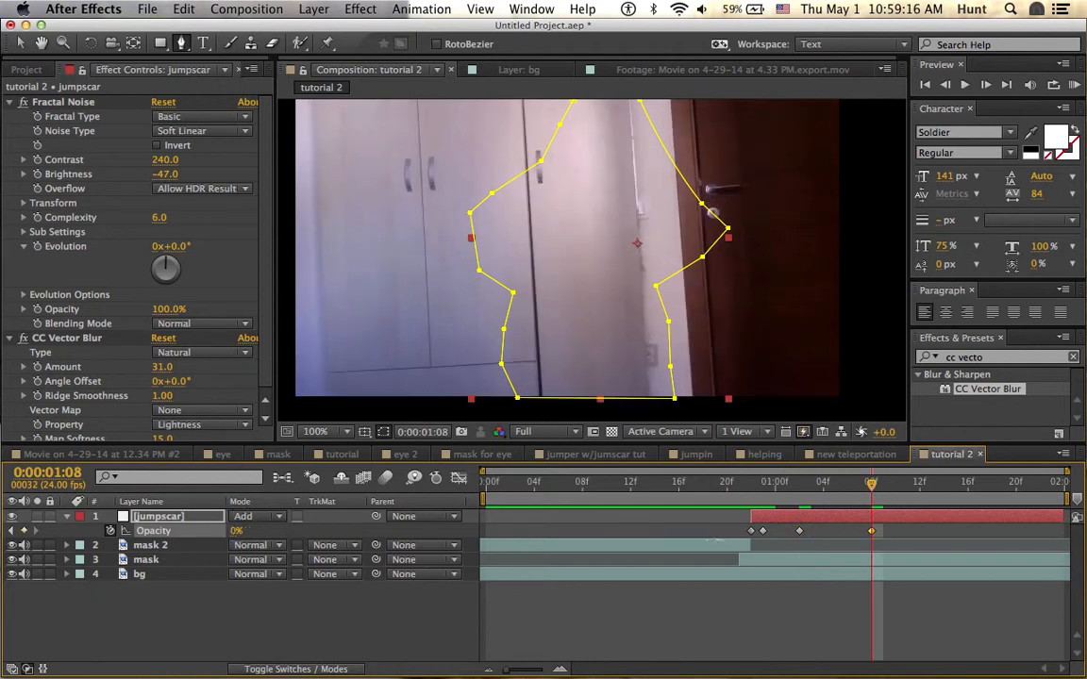
{"action": "left_click", "coordinate": [335, 611]}
Play the composition from the first frame to check the jumpscar opacity fade.
{"action": "left_click_drag", "start_coordinate": [872, 483], "coordinate": [618, 486]}
{"action": "key", "text": "Home"}
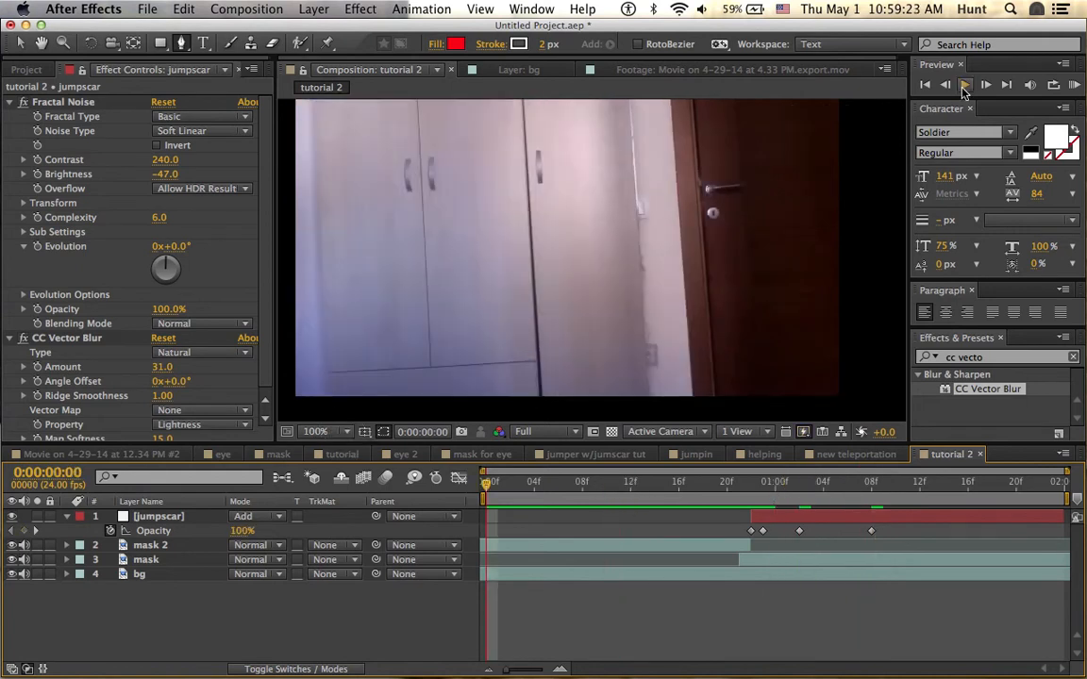
{"action": "left_click", "coordinate": [964, 86]}
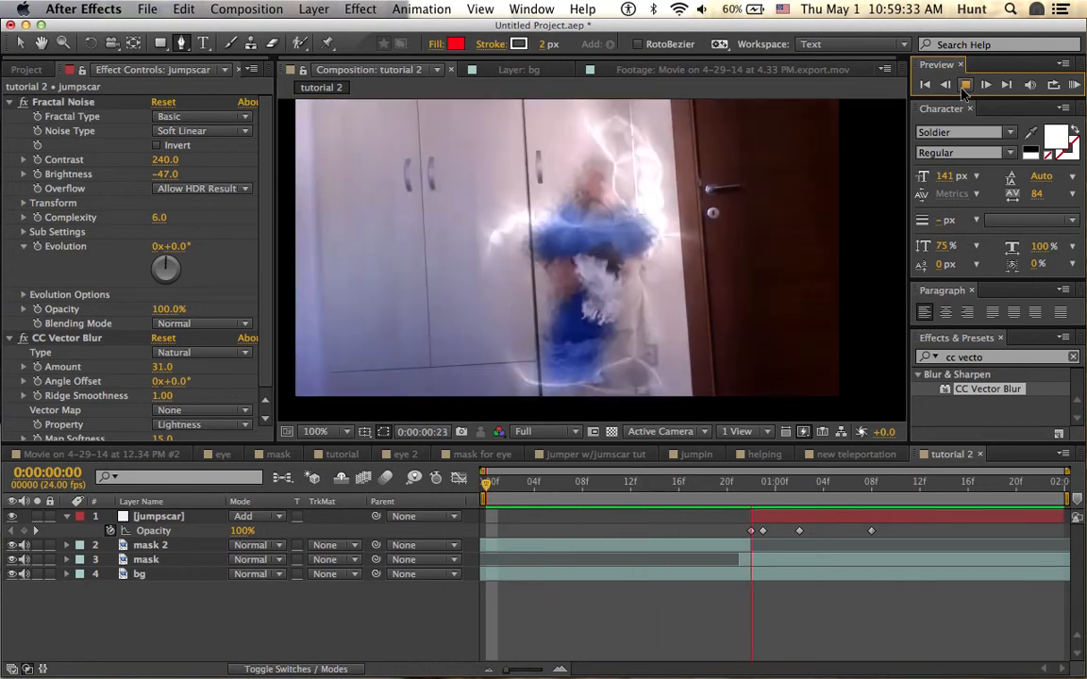
{"action": "left_click", "coordinate": [964, 86]}
Move the first two jumpscar opacity keyframes to 0:00:00:23 and 0:00:01:01, and trim the layer's start to 0:00:00:23.
{"action": "left_click_drag", "start_coordinate": [788, 486], "coordinate": [775, 531]}
{"action": "left_click", "coordinate": [766, 535]}
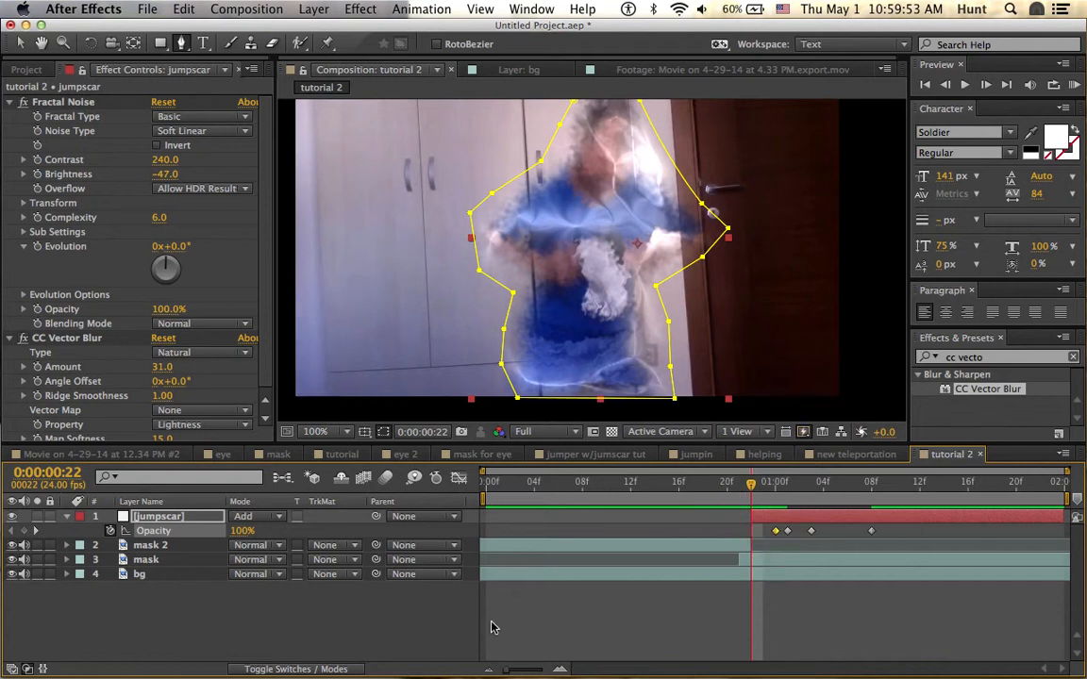
{"action": "left_click", "coordinate": [462, 636]}
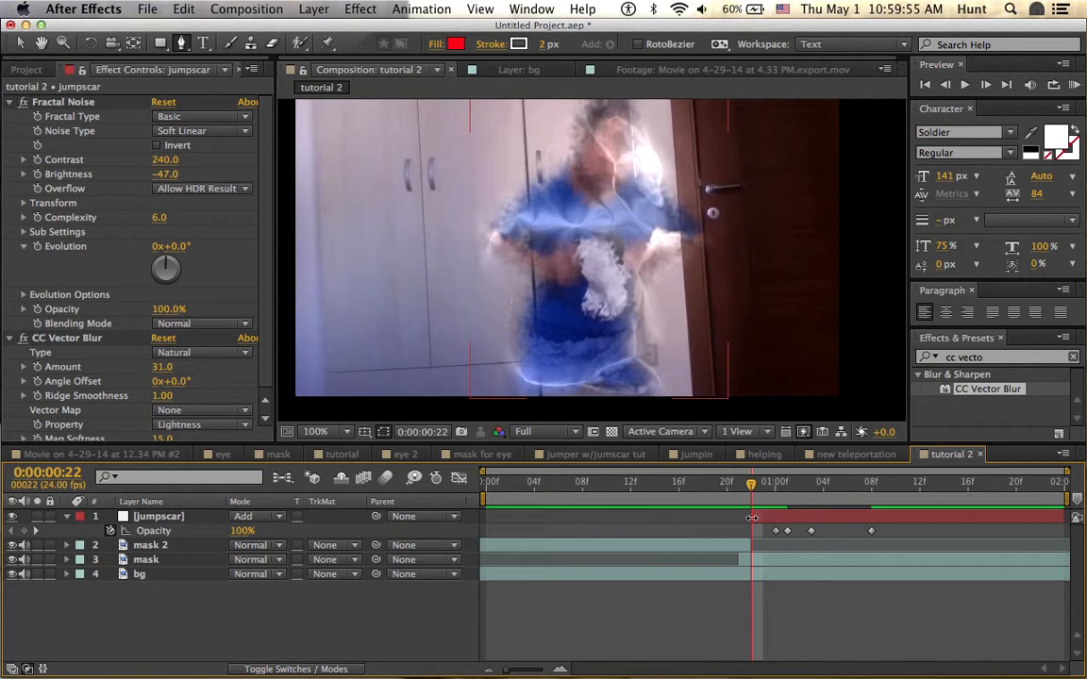
{"action": "key", "text": "super+z"}
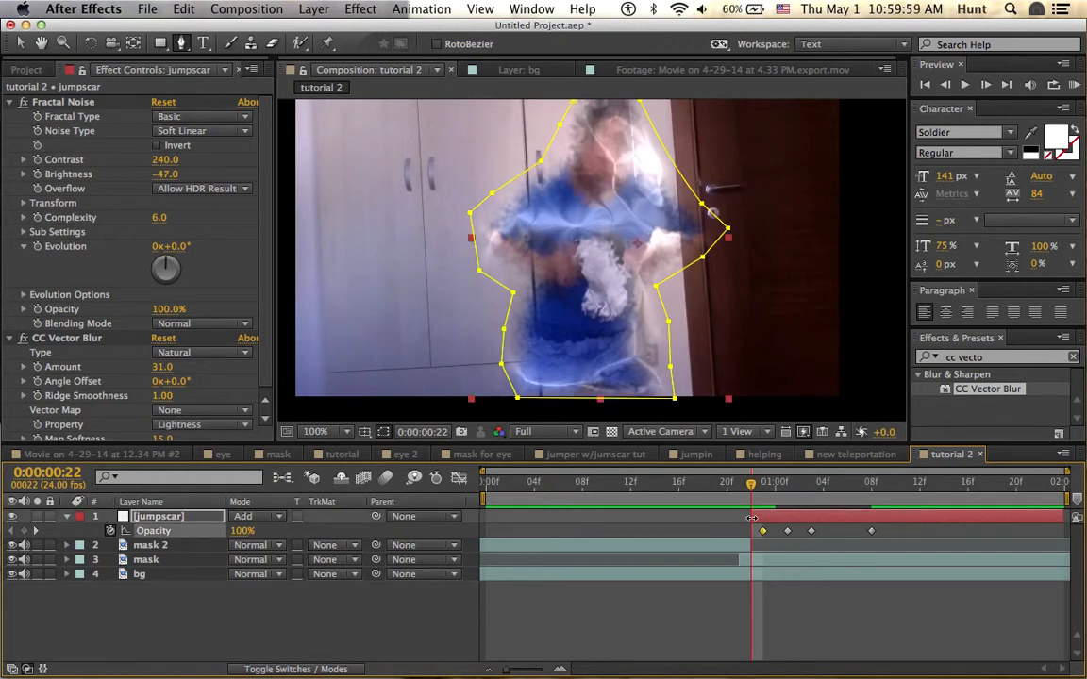
{"action": "mouse_move", "coordinate": [751, 518]}
{"action": "left_mouse_down"}
{"action": "mouse_move", "coordinate": [763, 519]}
{"action": "mouse_move", "coordinate": [716, 490]}
{"action": "mouse_move", "coordinate": [694, 491]}
{"action": "mouse_move", "coordinate": [777, 497]}
{"action": "mouse_move", "coordinate": [738, 509]}
{"action": "mouse_move", "coordinate": [763, 511]}
{"action": "left_mouse_up"}
{"action": "left_click", "coordinate": [764, 492]}
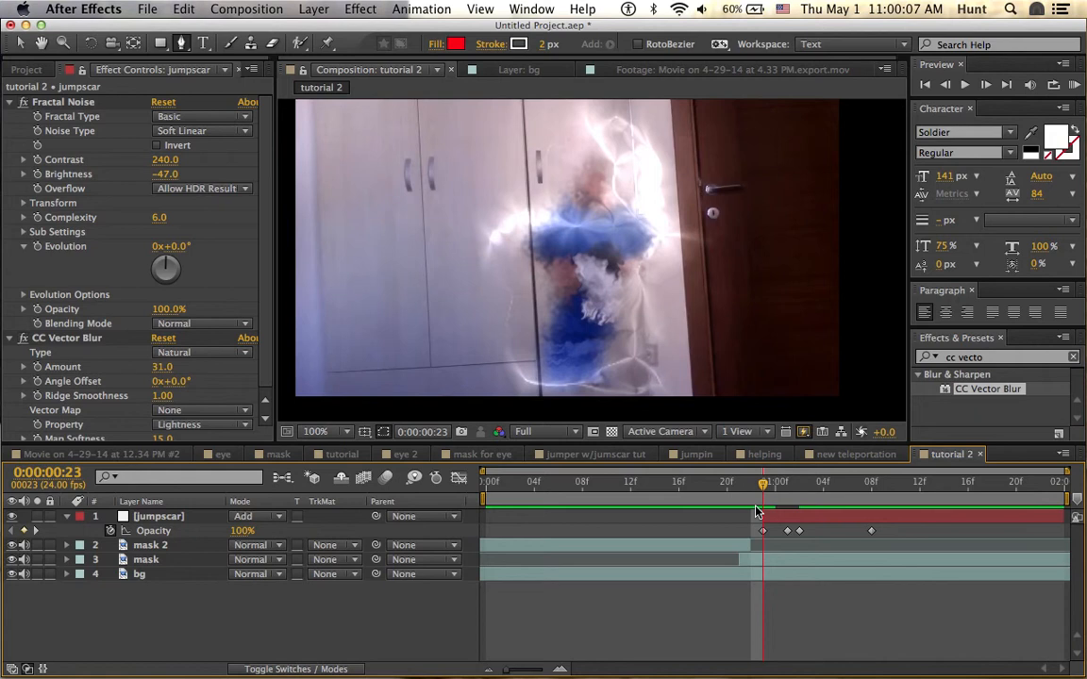
Tighten the jumpscar mask at 0:00:00:23 by lowering the points above the head and pulling the door-side arm points toward the body.
{"action": "left_click", "coordinate": [151, 517]}
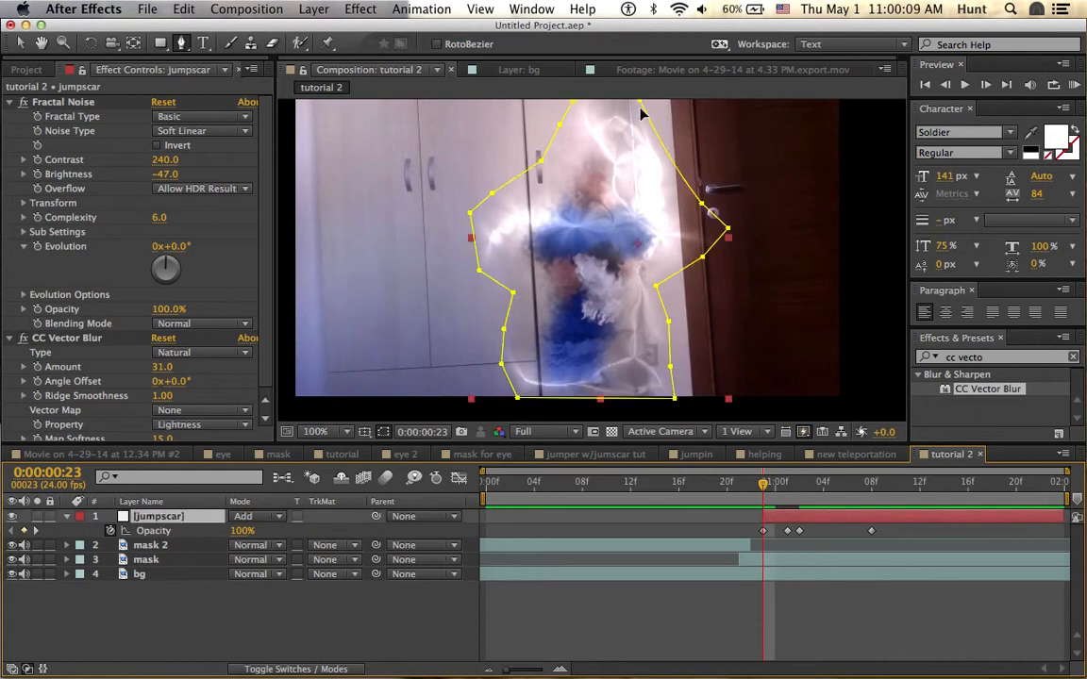
{"action": "left_click_drag", "start_coordinate": [641, 107], "coordinate": [644, 139]}
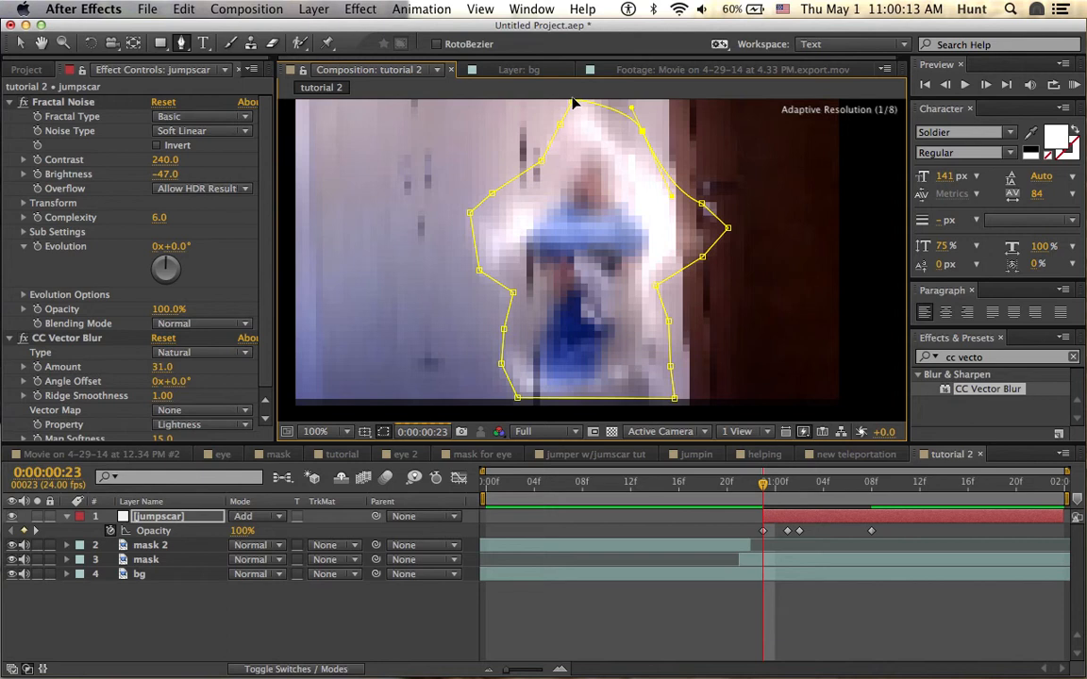
{"action": "left_click_drag", "start_coordinate": [574, 102], "coordinate": [570, 140]}
{"action": "left_click_drag", "start_coordinate": [732, 226], "coordinate": [665, 243]}
{"action": "left_click_drag", "start_coordinate": [701, 205], "coordinate": [667, 214]}
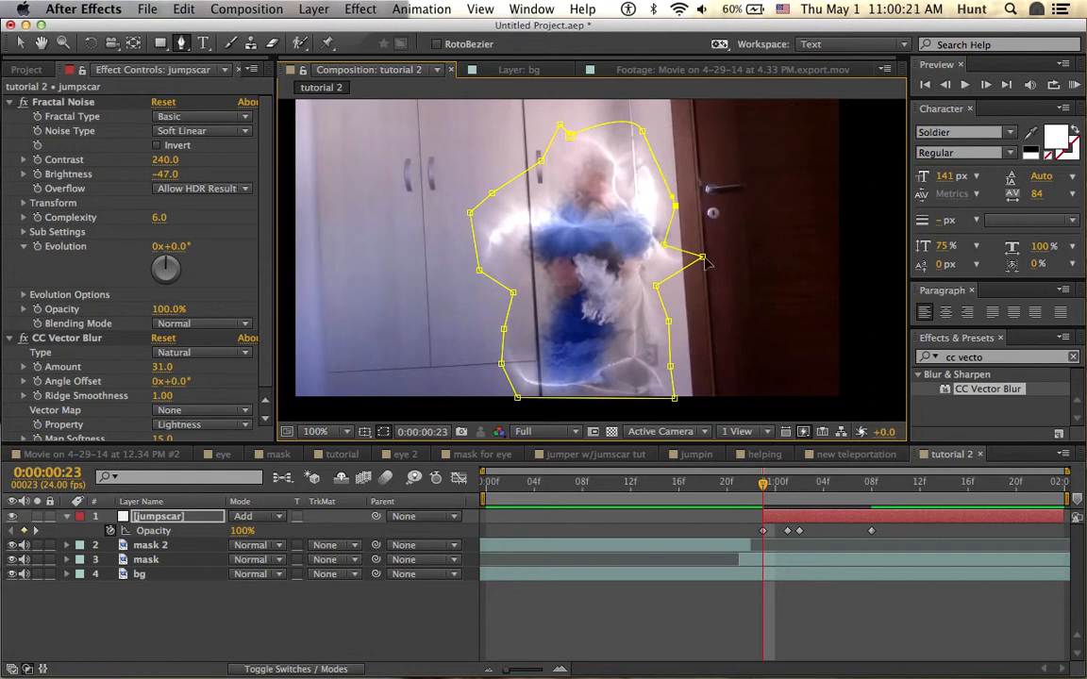
{"action": "left_click_drag", "start_coordinate": [674, 258], "coordinate": [669, 266]}
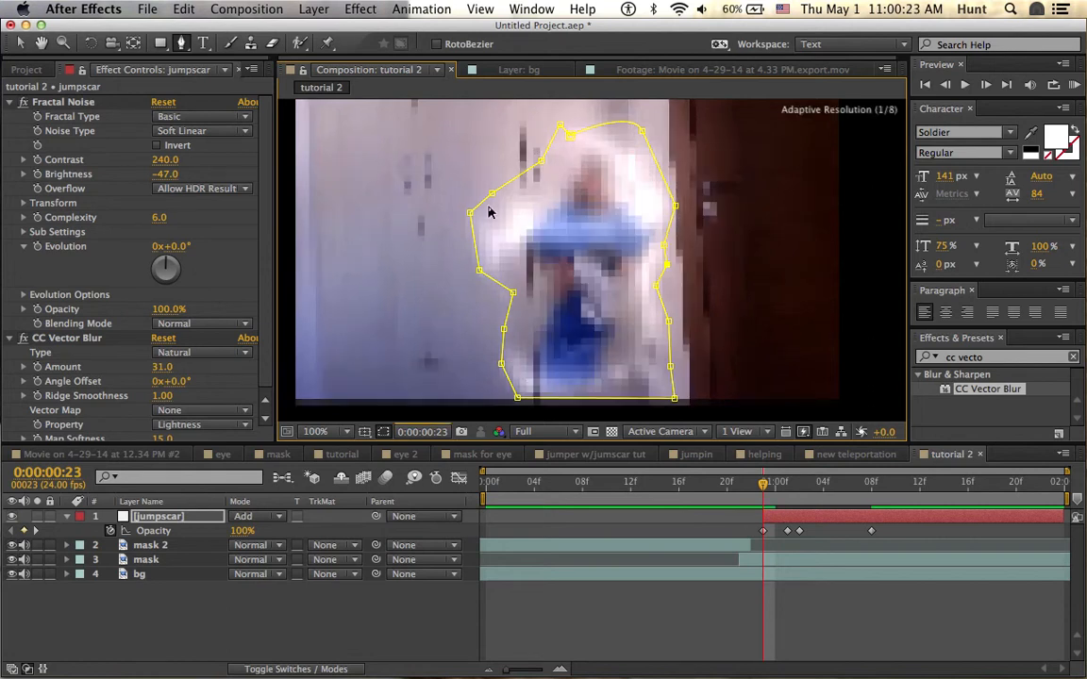
Pull the jumpscar mask points on the wardrobe side inward around the man's shoulder, arm and leg, and deselect the layer.
{"action": "left_click_drag", "start_coordinate": [494, 195], "coordinate": [510, 201]}
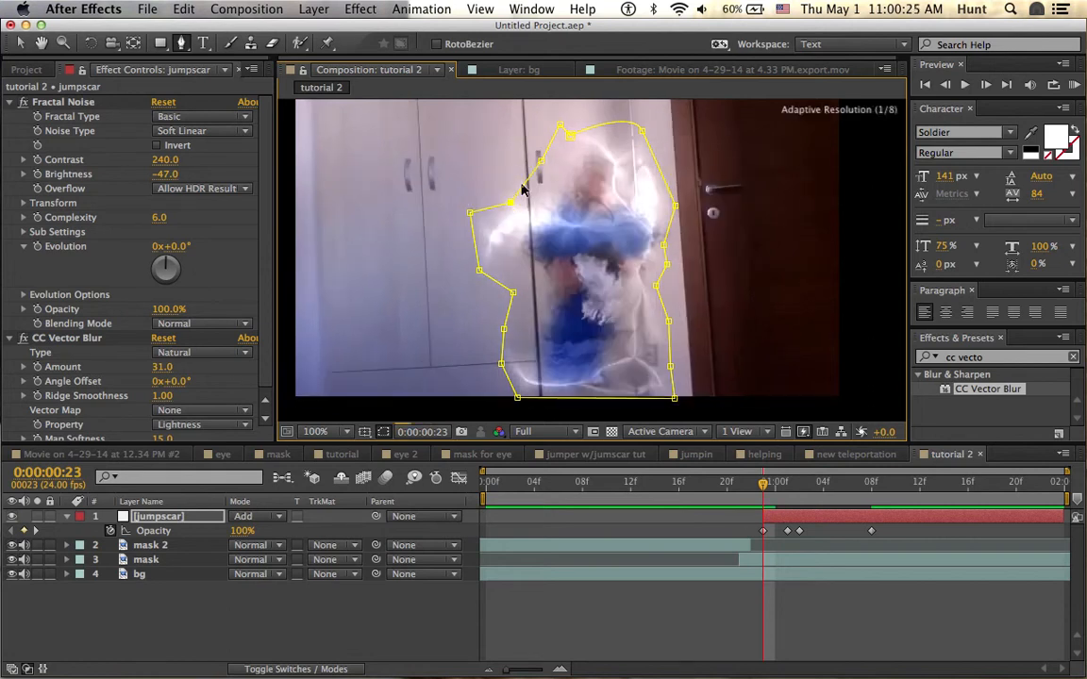
{"action": "left_click_drag", "start_coordinate": [541, 161], "coordinate": [554, 172]}
{"action": "left_click_drag", "start_coordinate": [469, 215], "coordinate": [500, 223]}
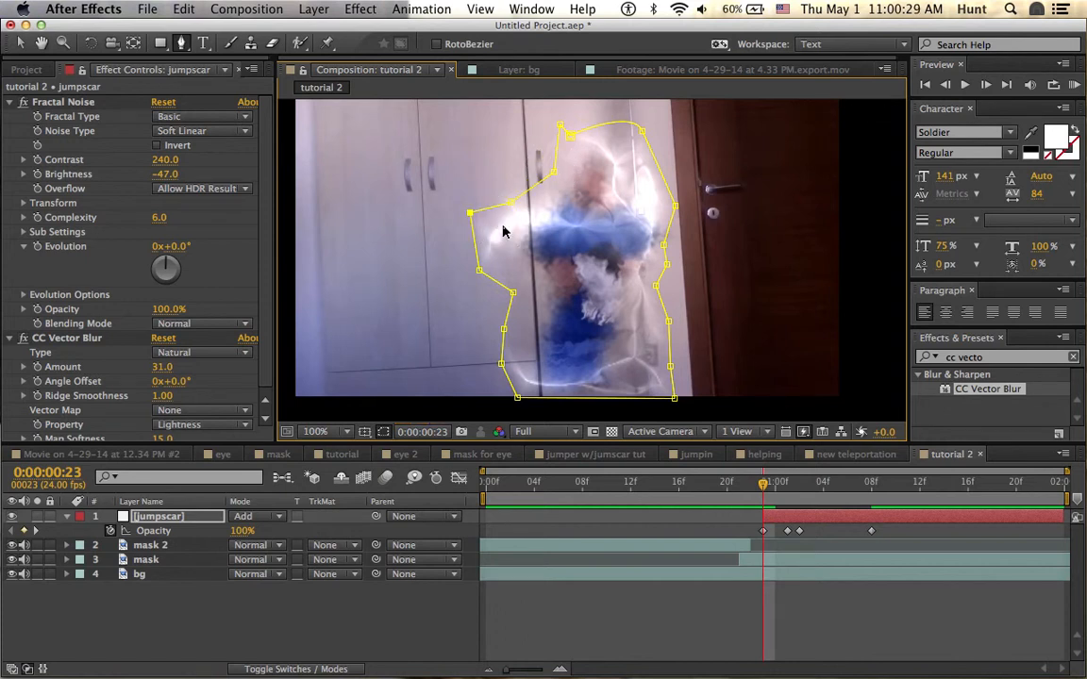
{"action": "left_click_drag", "start_coordinate": [504, 330], "coordinate": [524, 367]}
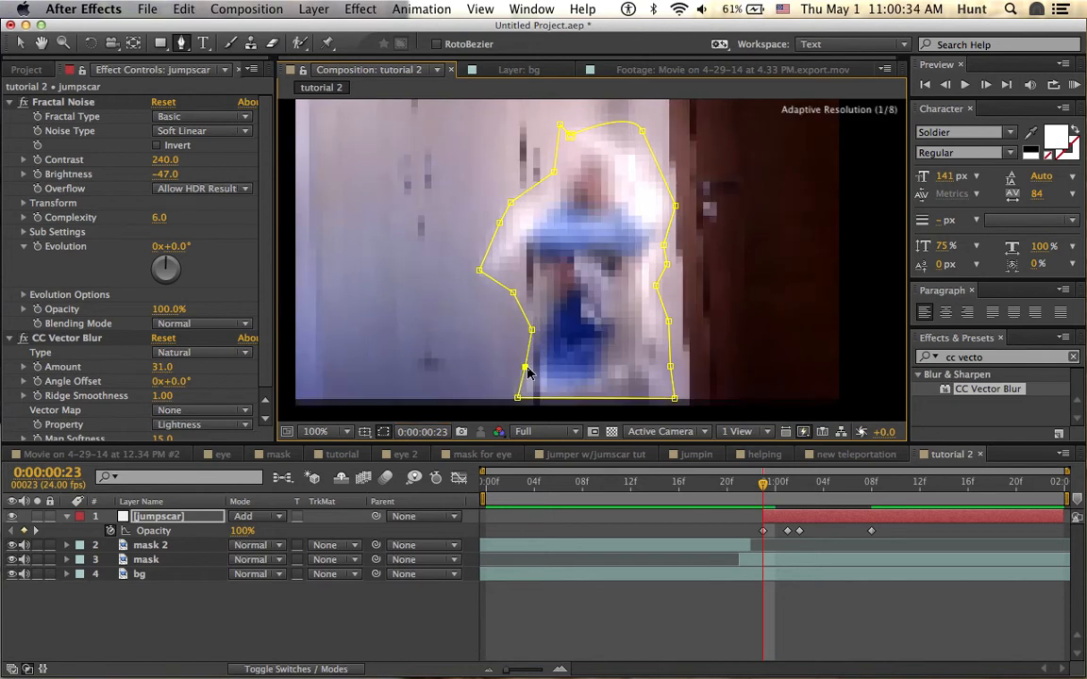
{"action": "left_click_drag", "start_coordinate": [479, 273], "coordinate": [498, 272]}
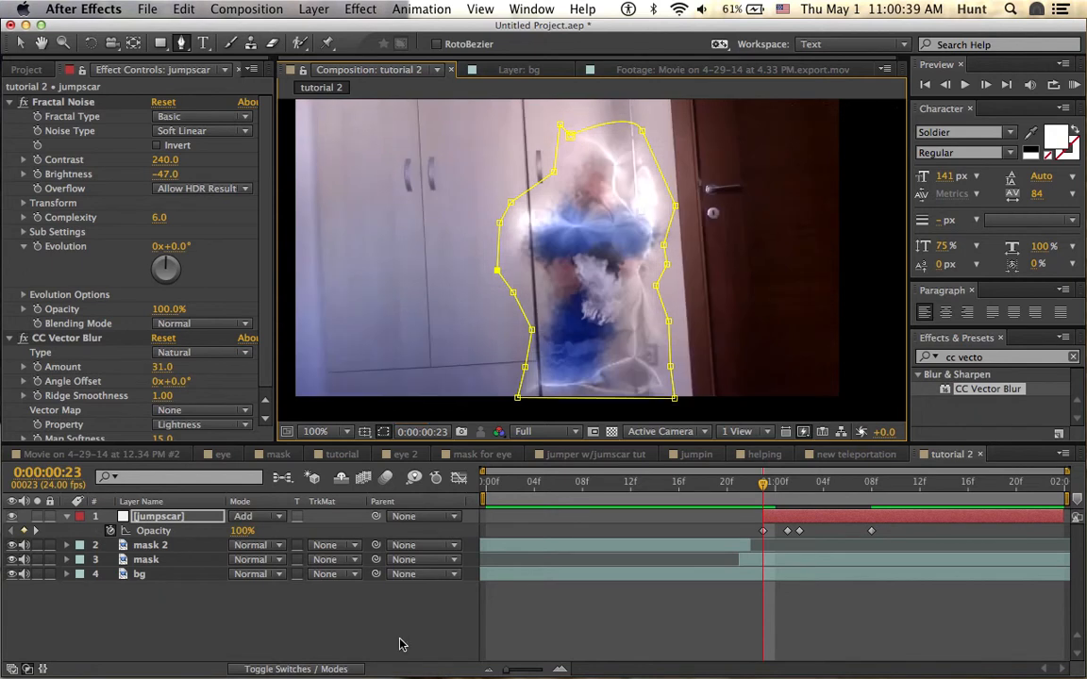
{"action": "left_click", "coordinate": [687, 515]}
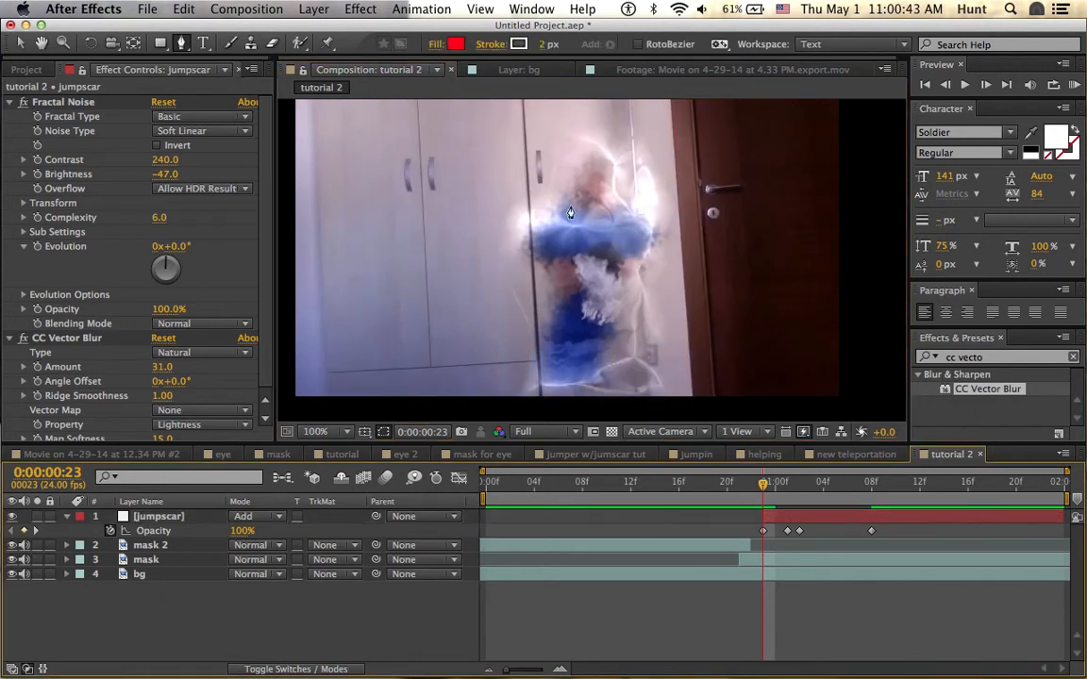
Play the composition from the beginning and review the jumpscar layer's Fractal Noise and CC Vector Blur settings.
{"action": "left_click_drag", "start_coordinate": [766, 485], "coordinate": [473, 484]}
{"action": "left_click", "coordinate": [965, 85]}
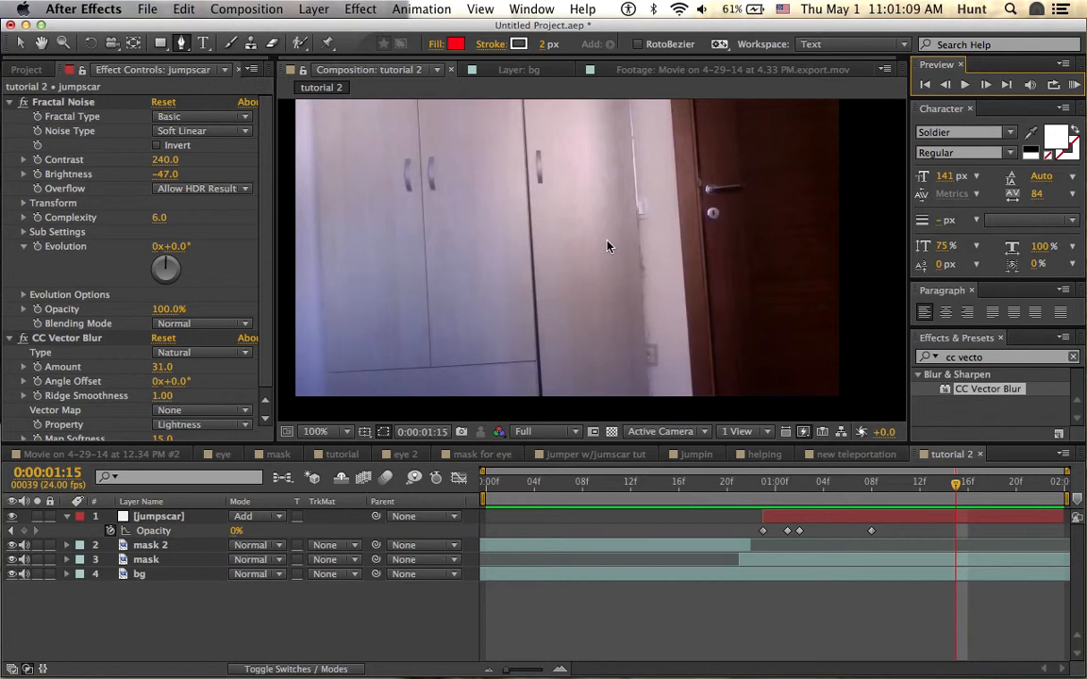
{"action": "left_click_drag", "start_coordinate": [268, 281], "coordinate": [277, 163]}
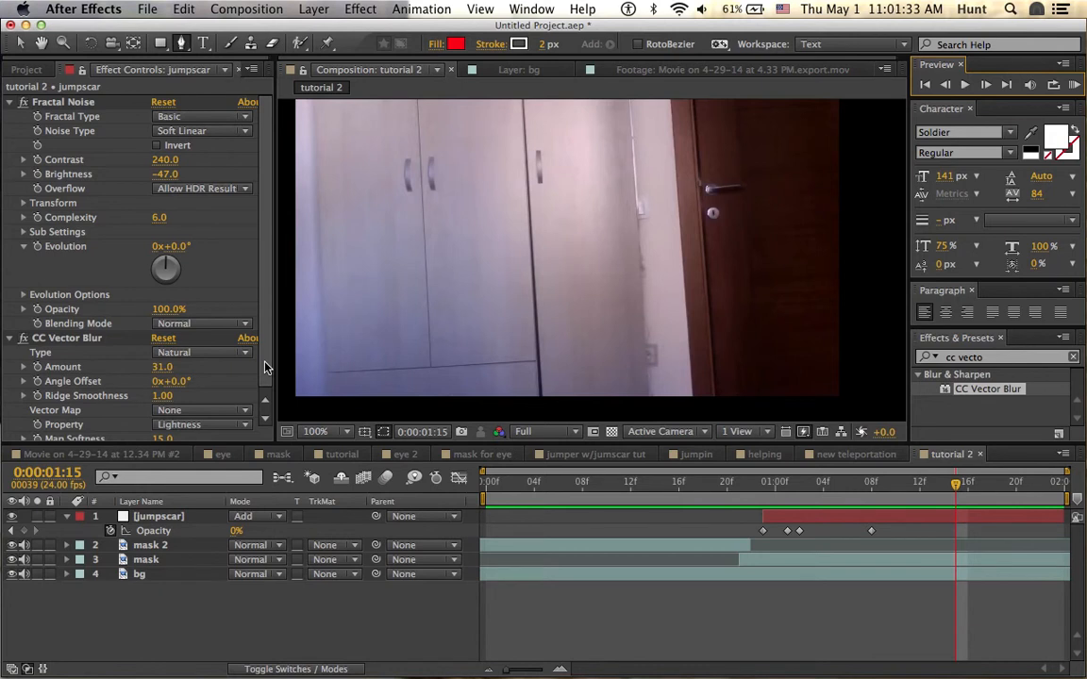
{"action": "left_click_drag", "start_coordinate": [265, 366], "coordinate": [266, 375]}
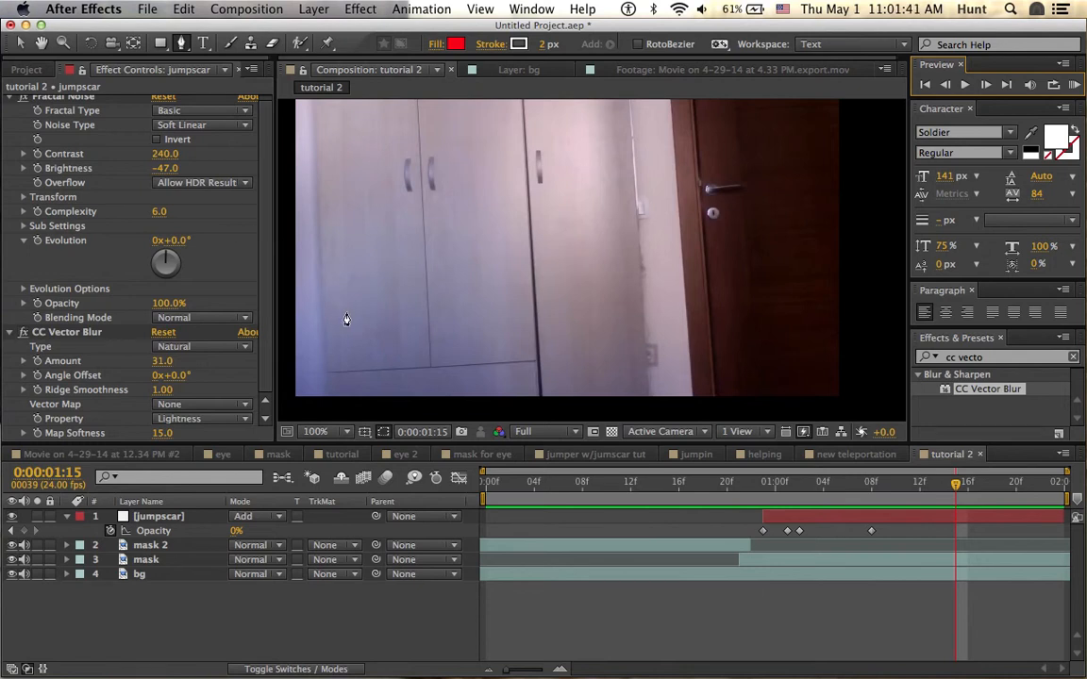
Replay the complete teleportation effect from the first frame.
{"action": "left_click_drag", "start_coordinate": [545, 487], "coordinate": [412, 486]}
{"action": "left_click", "coordinate": [965, 84]}
{"action": "mouse_move", "coordinate": [3, 387]}
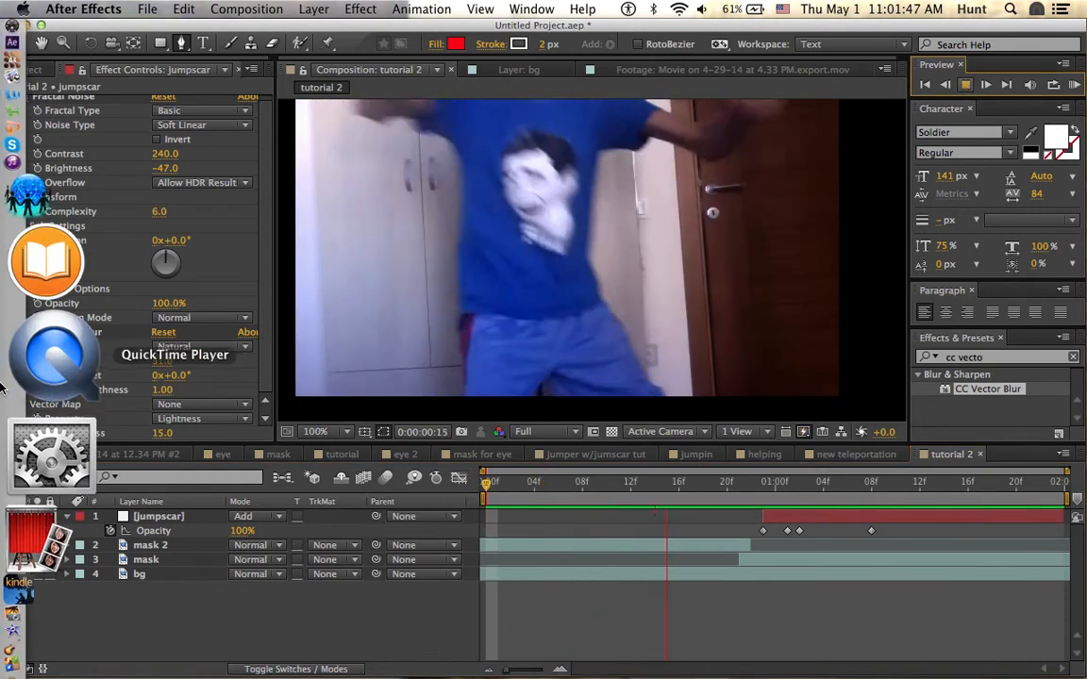